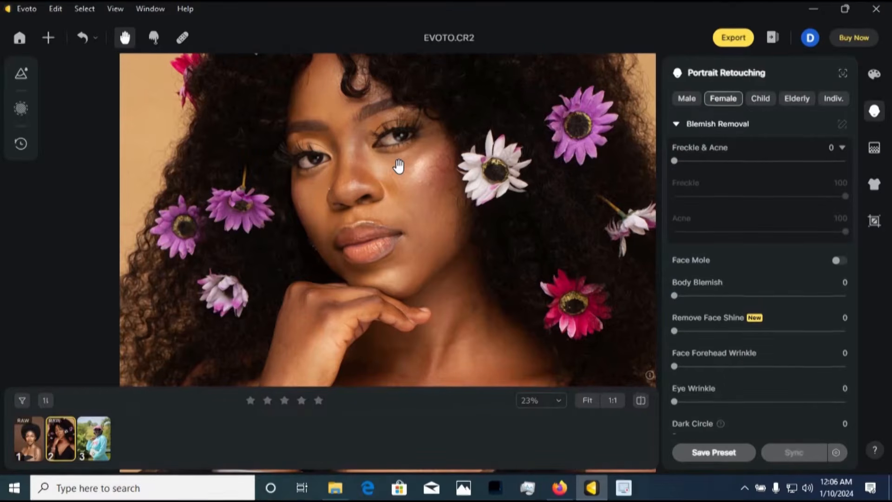
# Look through the project's three photos in turn and return to the second one, EVOTO.CR2
pyautogui.scroll(2, 399, 165)
pyautogui.scroll(-3, 399, 164)
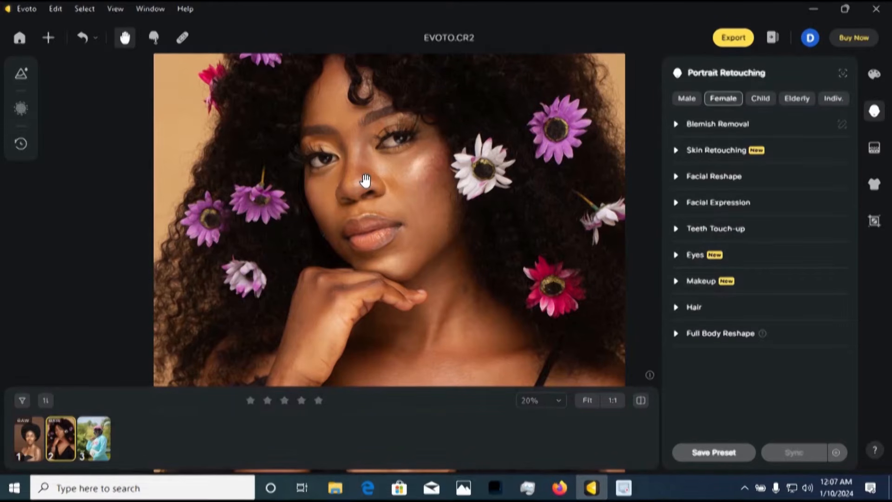
pyautogui.click(100, 444)
pyautogui.click(64, 439)
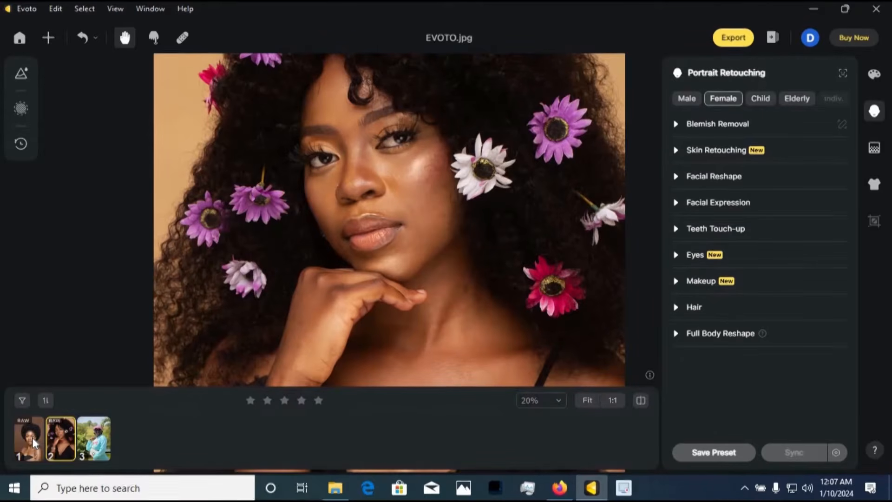
pyautogui.click(33, 441)
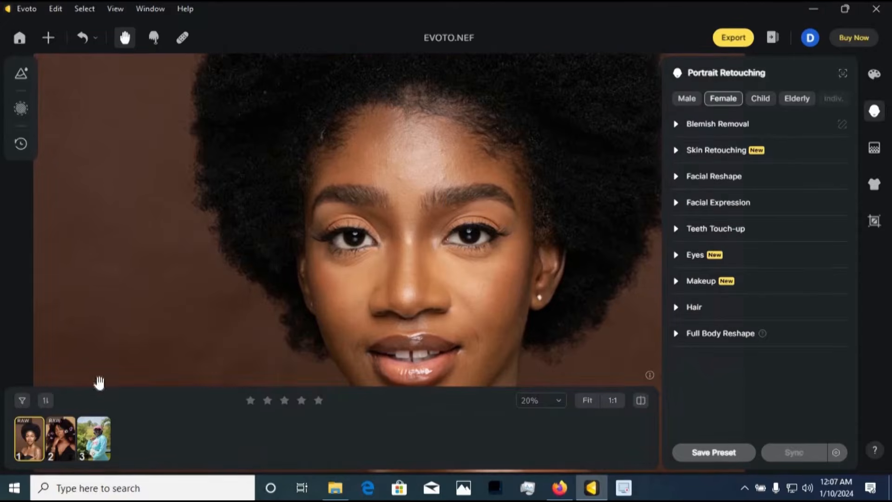
pyautogui.click(67, 445)
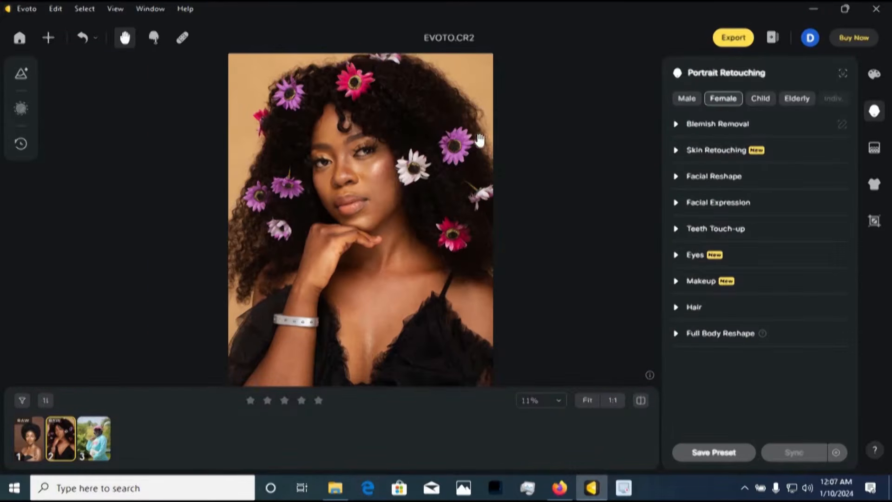
pyautogui.click(99, 448)
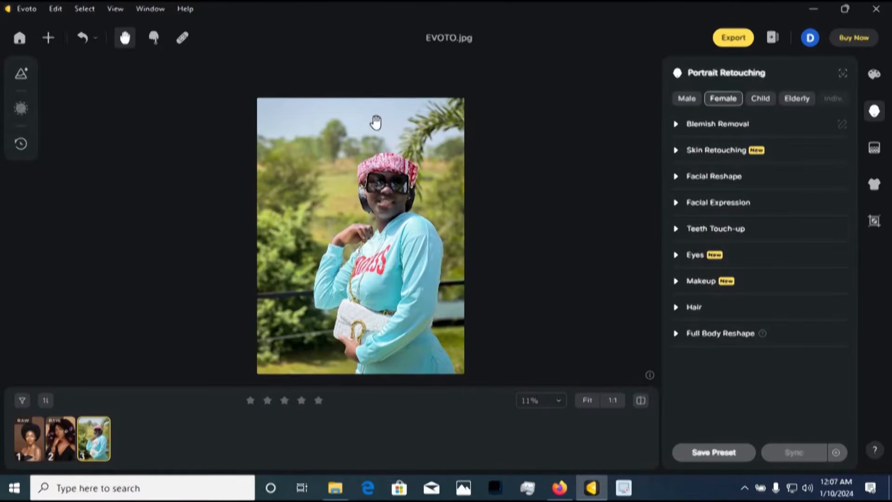
pyautogui.click(58, 448)
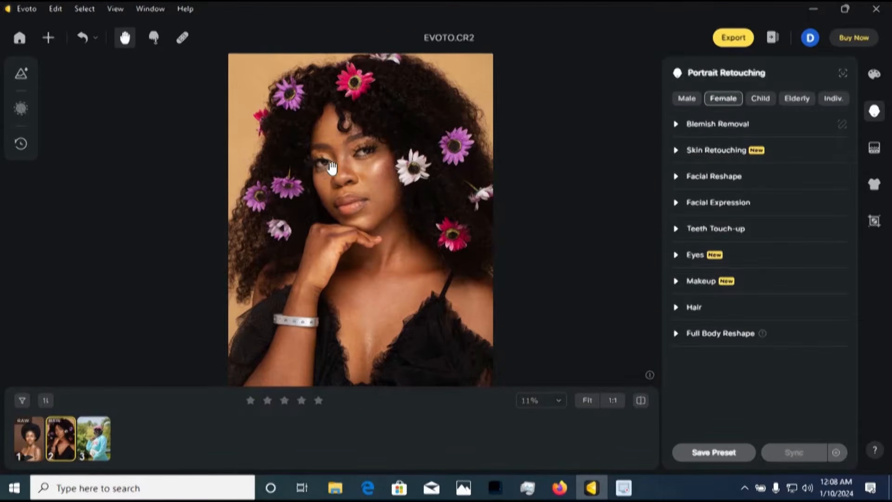
# Create a new project from the last EVOTO portrait in the Pictures folder
pyautogui.click(19, 40)
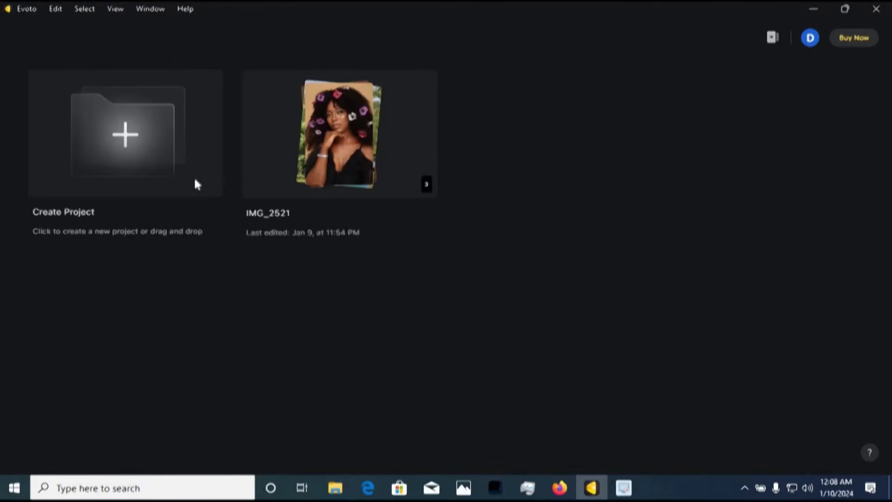
pyautogui.click(129, 134)
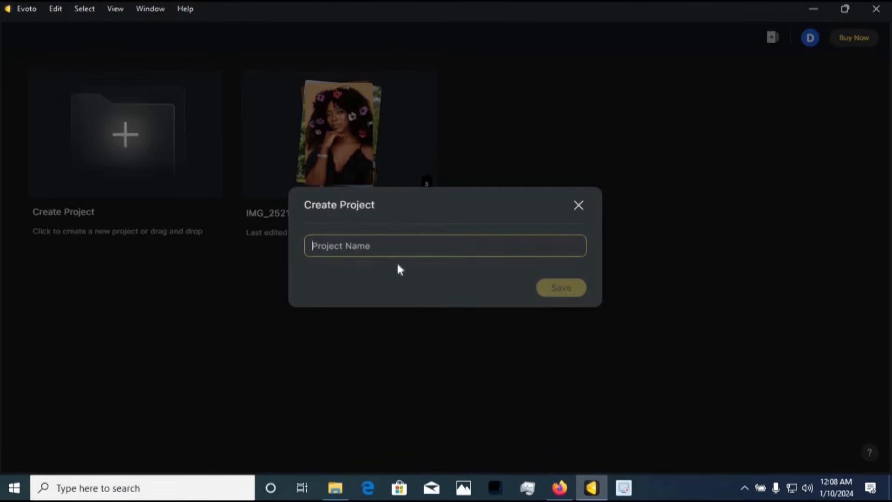
pyautogui.click(579, 206)
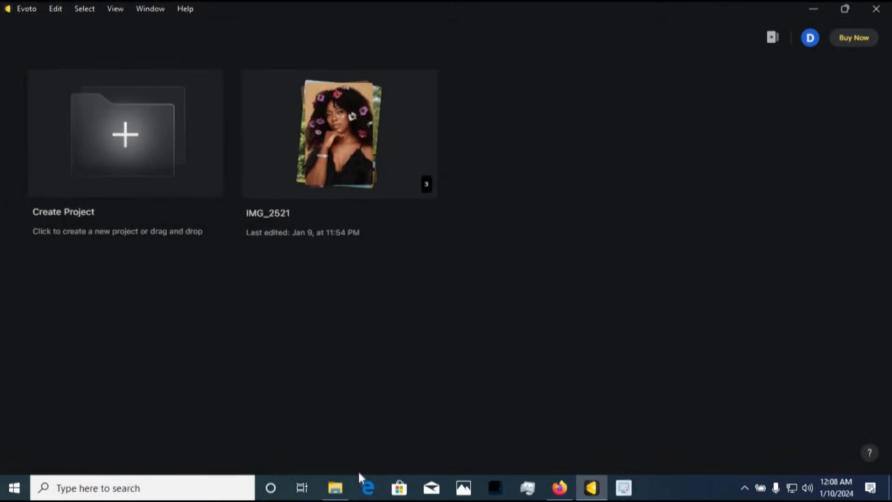
pyautogui.click(338, 490)
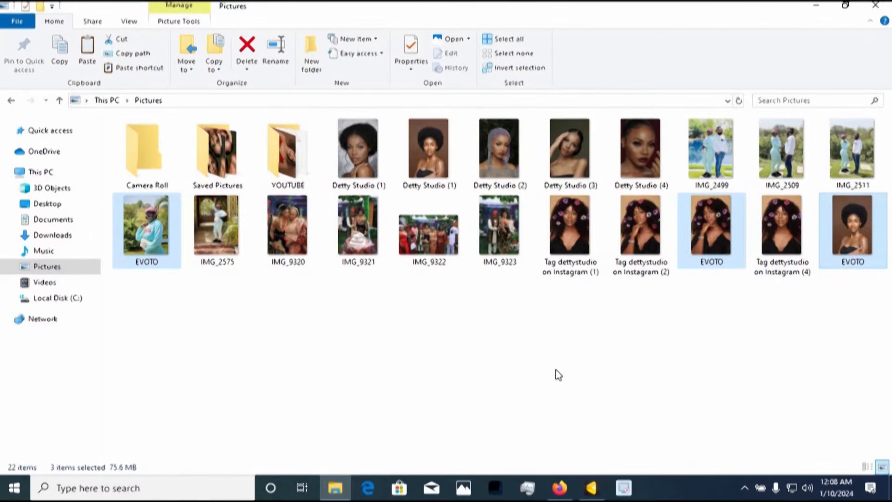
pyautogui.click(186, 292)
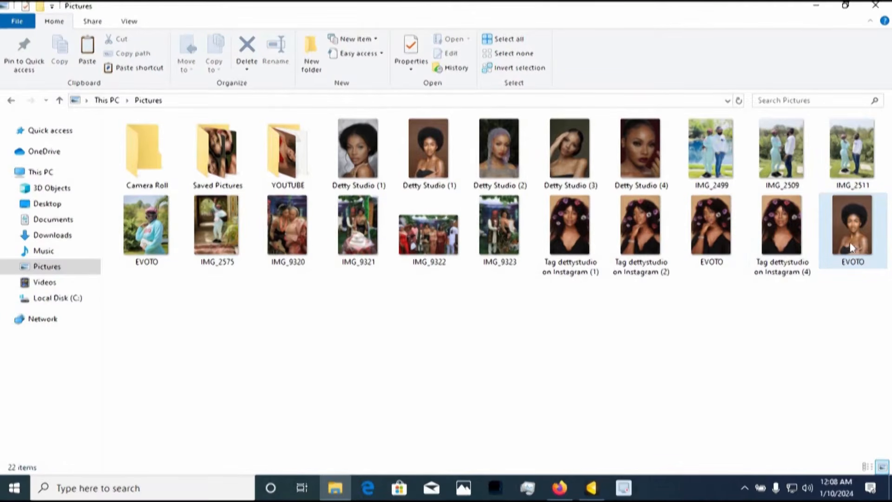
pyautogui.moveTo(854, 263); pyautogui.dragTo(143, 135)
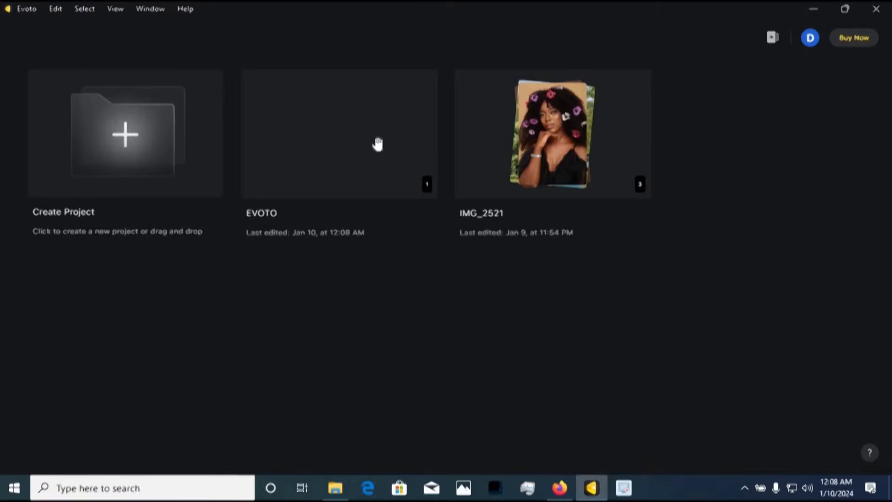
# Open the new EVOTO project and examine the face in EVOTO.NEF up close
pyautogui.click(377, 143)
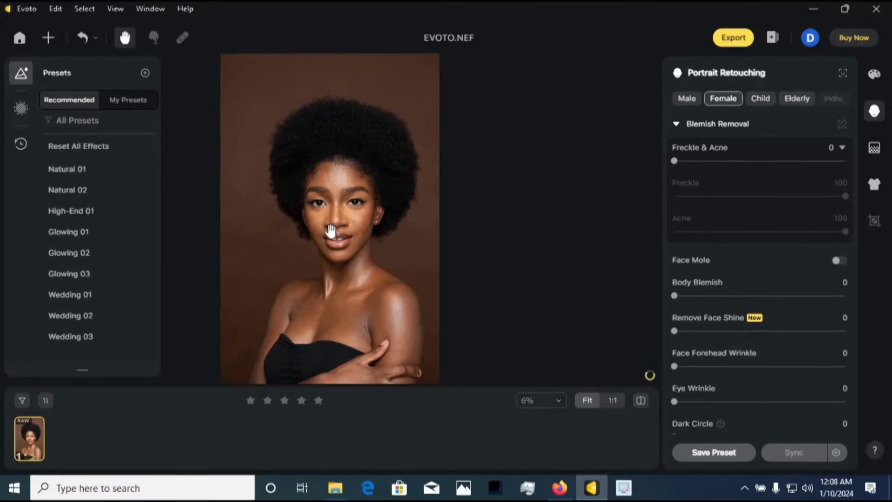
pyautogui.scroll(3, 346, 210)
pyautogui.scroll(2, 347, 193)
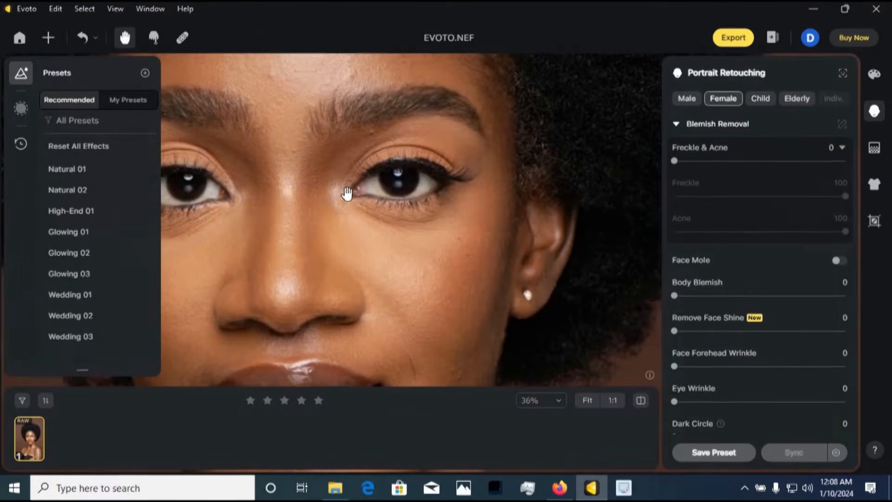
pyautogui.scroll(2, 412, 151)
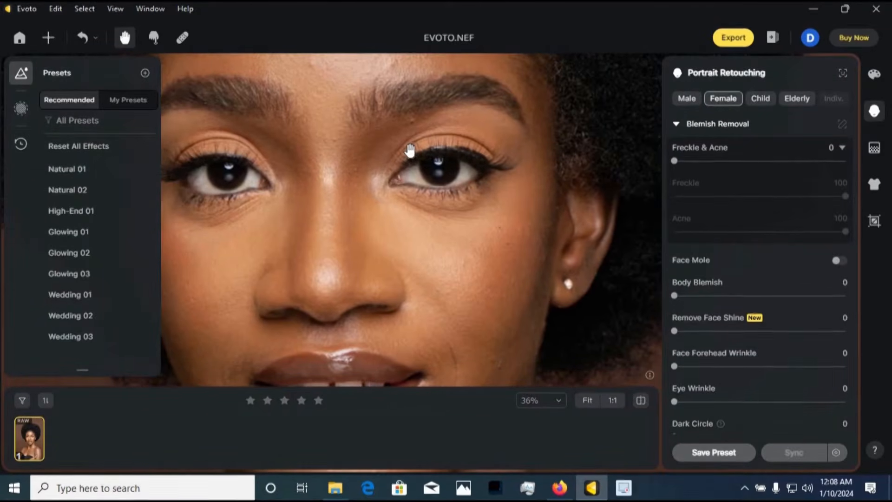
pyautogui.scroll(-2, 367, 172)
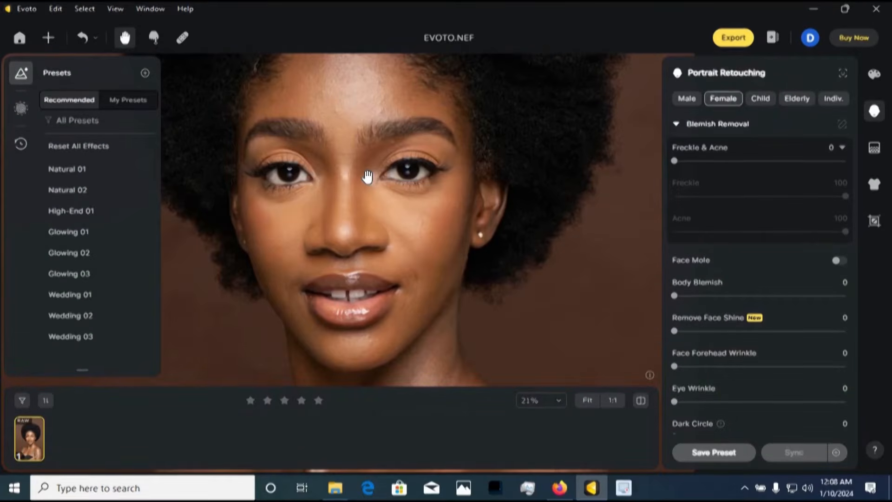
# Reopen the IMG_2521 project at its second photo, EVOTO.CR2, with the presets list collapsed and the face enlarged
pyautogui.click(23, 39)
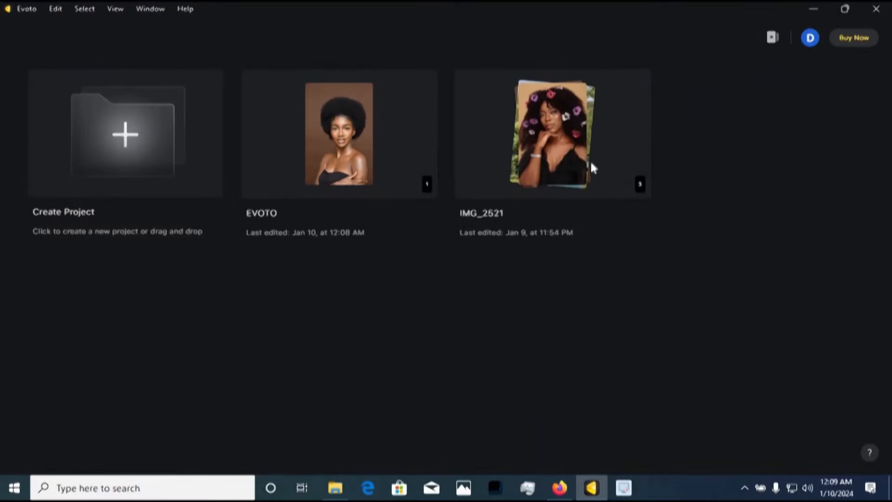
pyautogui.click(551, 139)
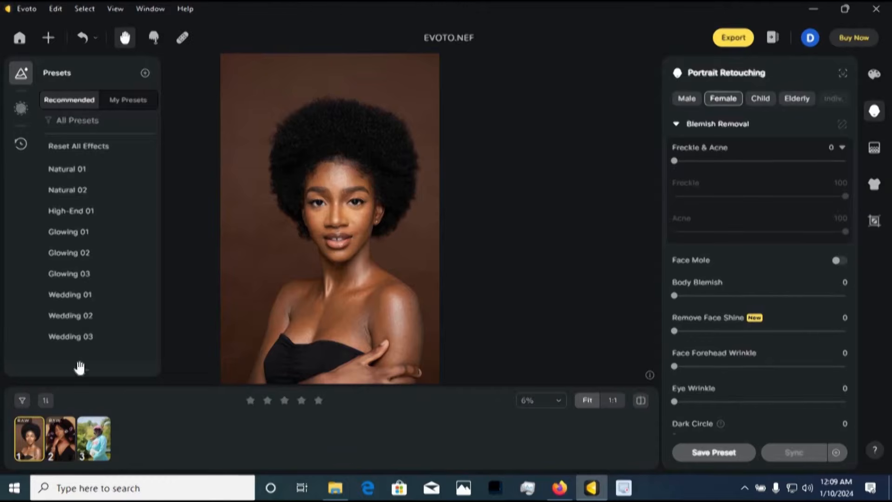
pyautogui.click(71, 440)
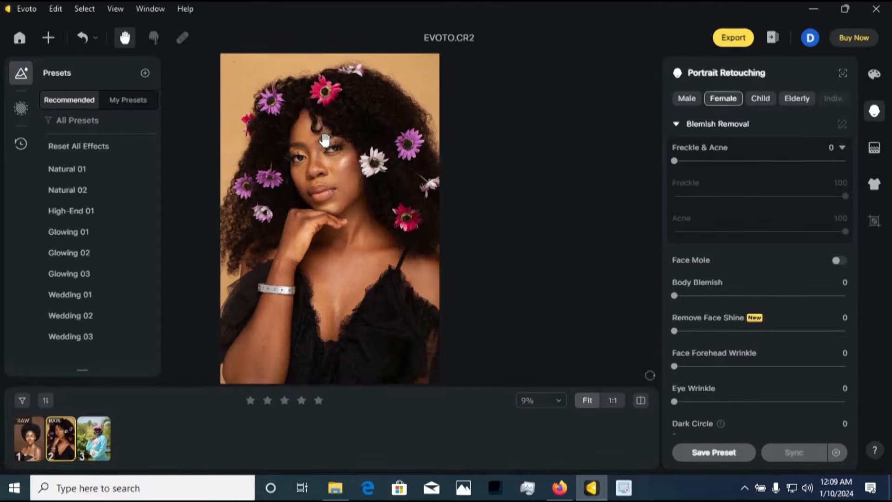
pyautogui.scroll(3, 279, 181)
pyautogui.scroll(2, 318, 170)
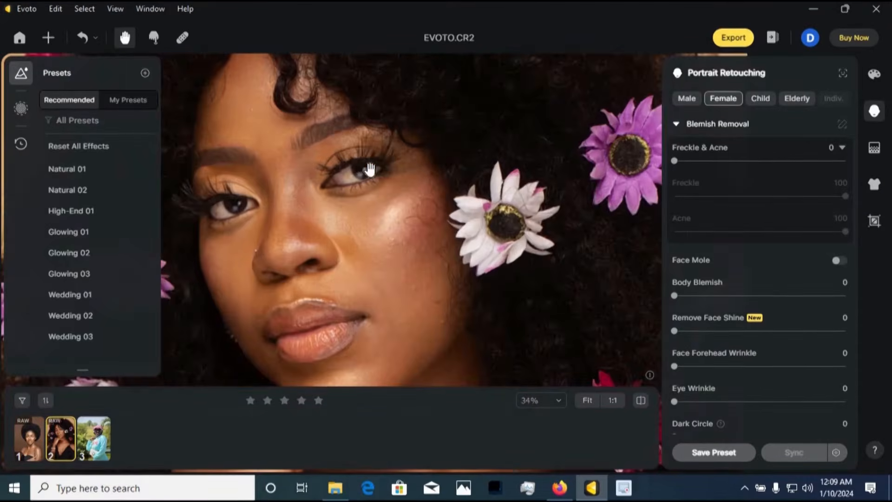
pyautogui.click(18, 76)
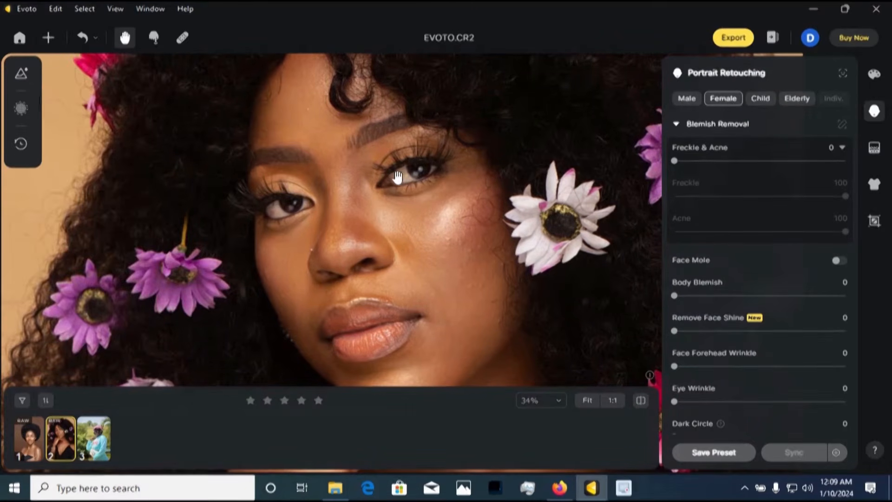
pyautogui.scroll(3, 465, 241)
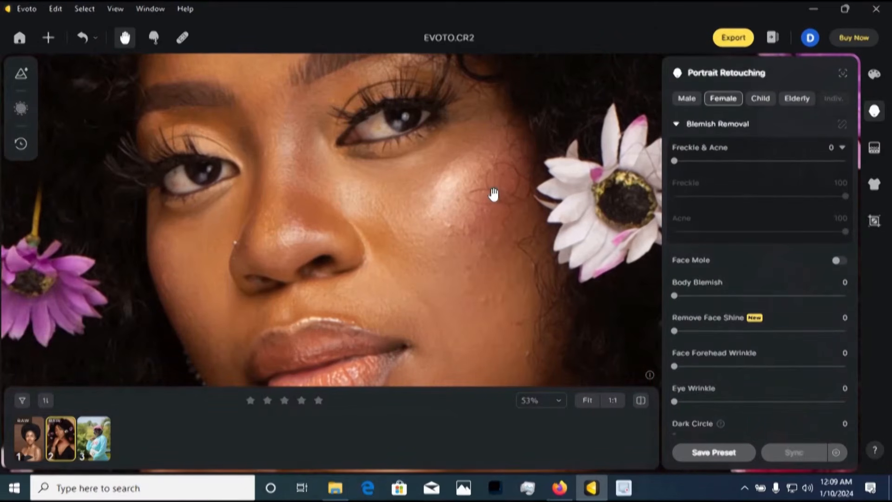
# Collapse the Blemish Removal settings and show the Hair settings, including Remove Stray Hairs
pyautogui.click(675, 130)
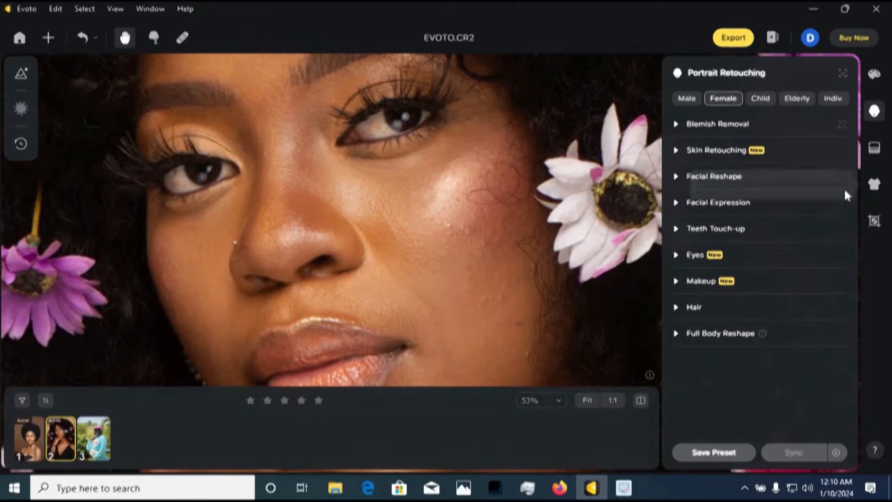
pyautogui.click(876, 112)
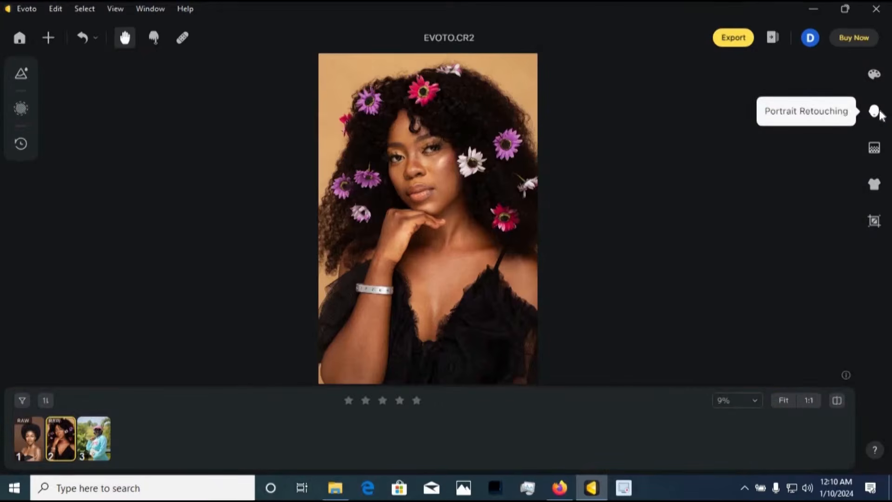
pyautogui.click(876, 112)
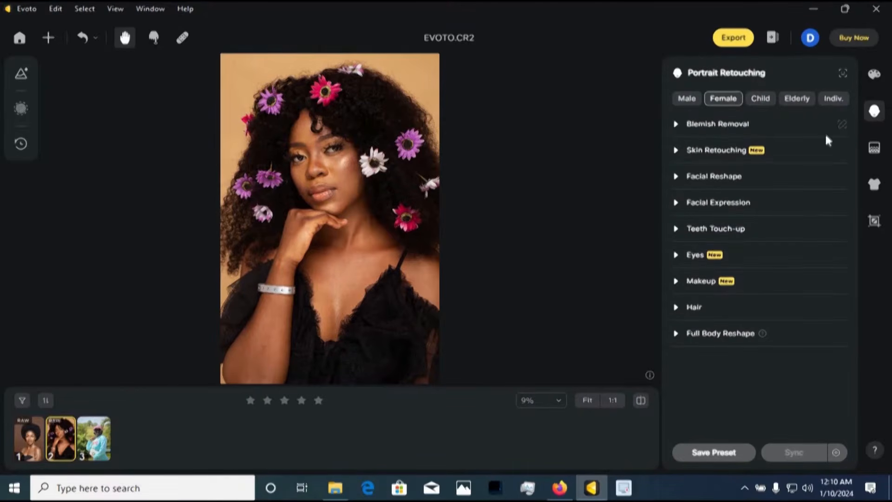
pyautogui.click(676, 307)
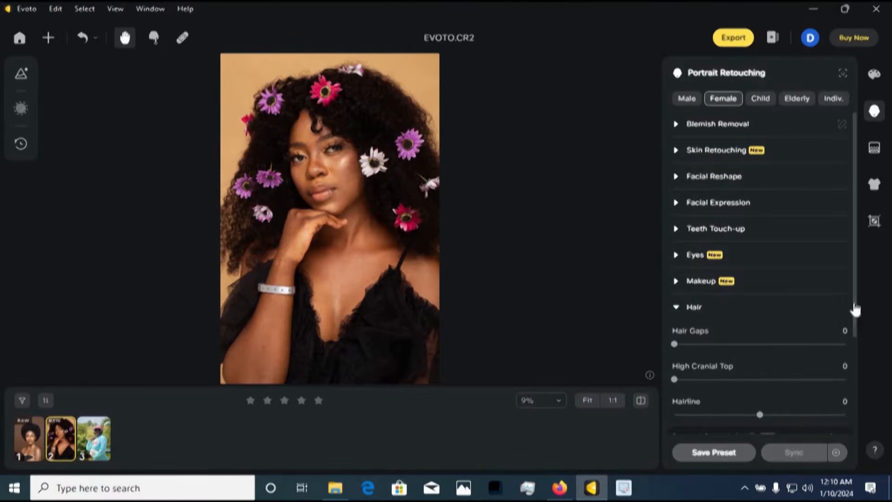
pyautogui.moveTo(855, 320); pyautogui.dragTo(837, 393)
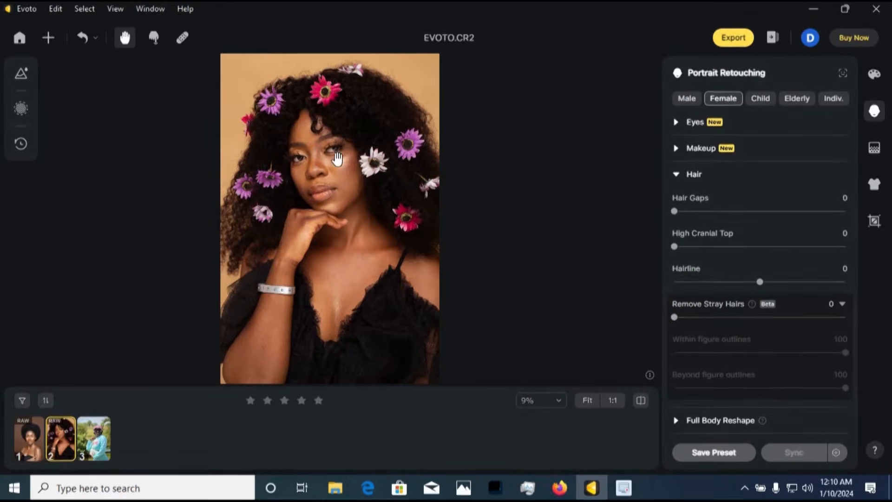
# Examine the face in EVOTO.CR2 at varying magnifications, including the 5% and 50% zoom levels
pyautogui.scroll(1, 321, 156)
pyautogui.scroll(2, 321, 156)
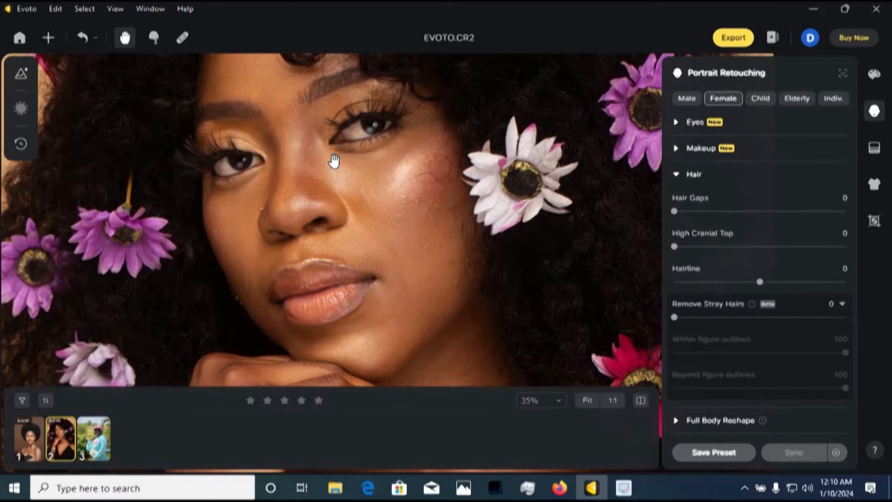
pyautogui.scroll(1, 334, 160)
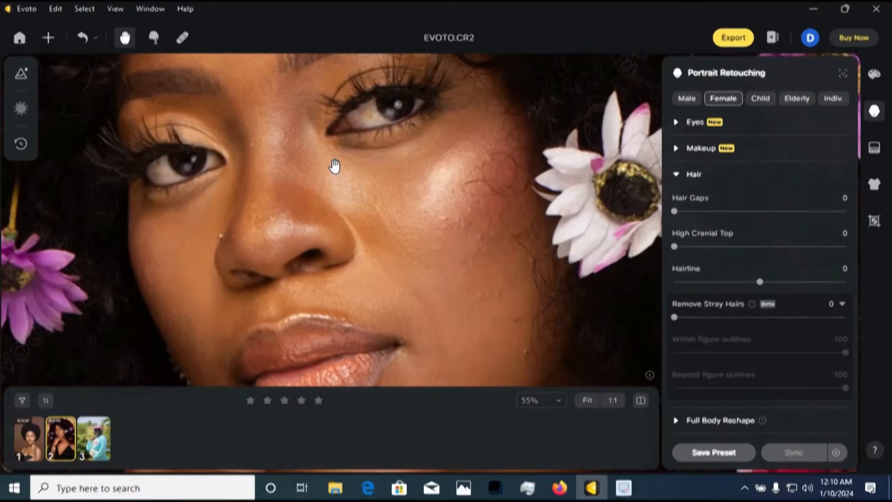
pyautogui.scroll(-2, 334, 166)
pyautogui.scroll(1, 335, 166)
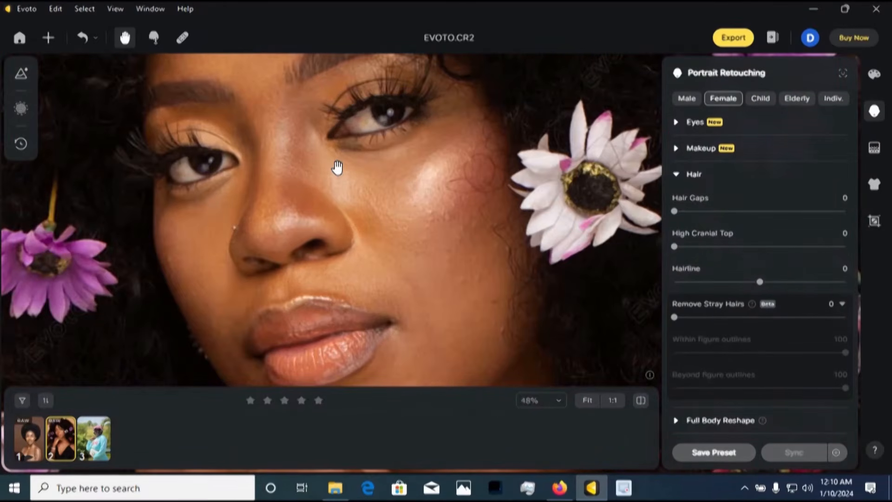
pyautogui.scroll(-2, 337, 167)
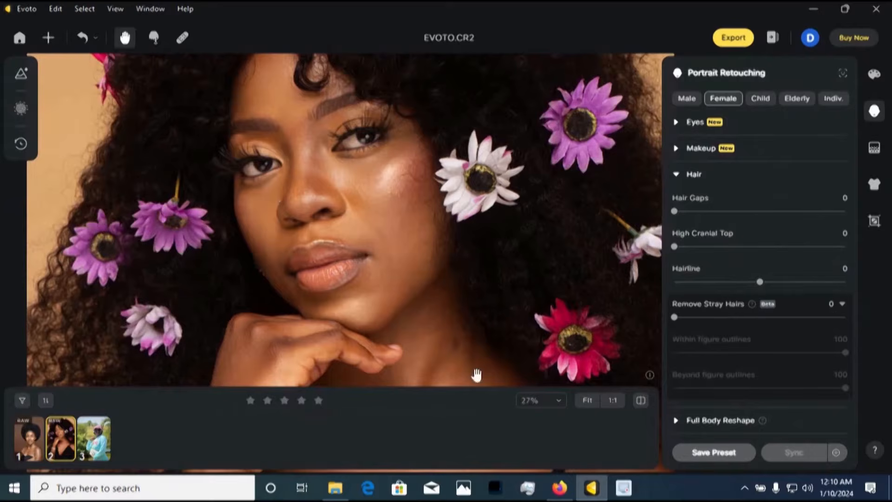
pyautogui.click(553, 400)
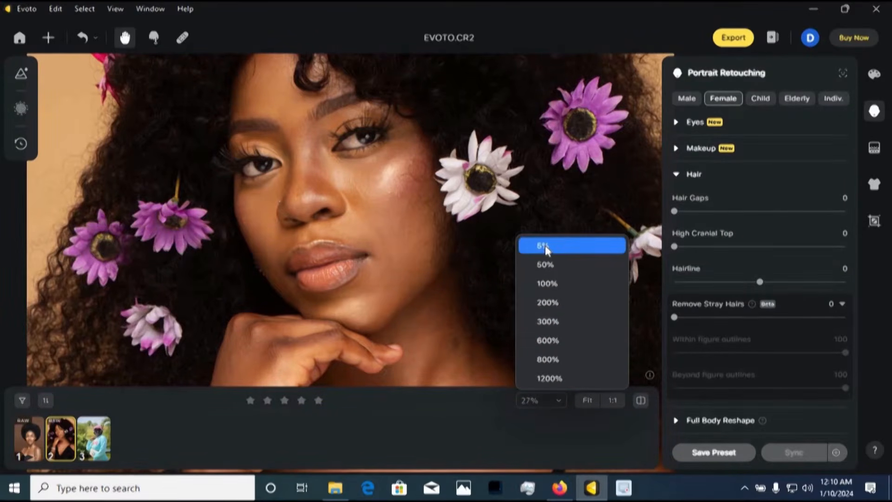
pyautogui.click(544, 246)
pyautogui.click(539, 399)
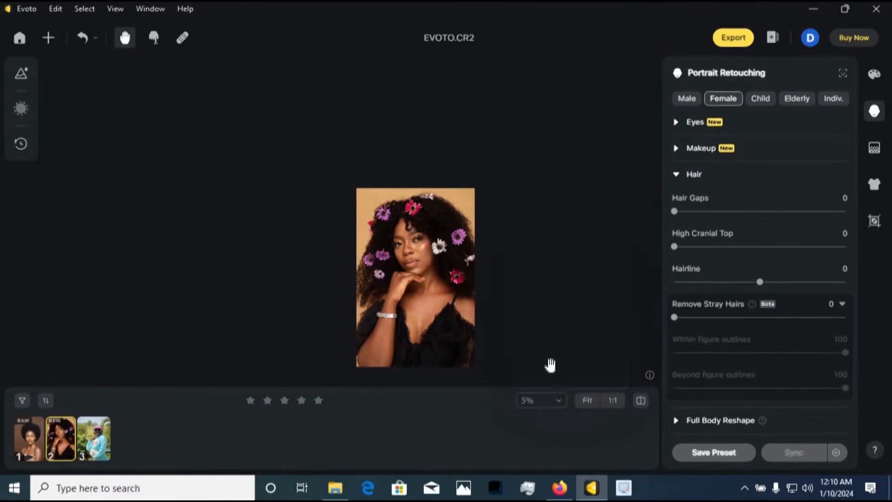
pyautogui.click(553, 403)
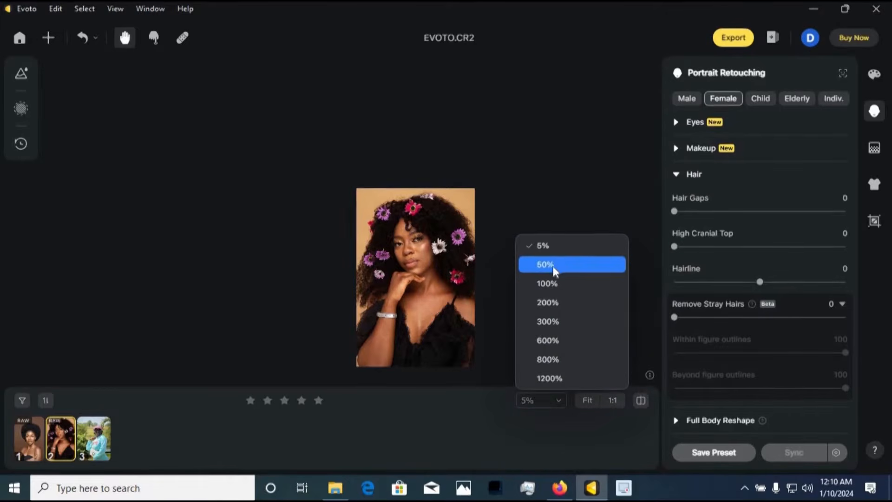
pyautogui.click(552, 266)
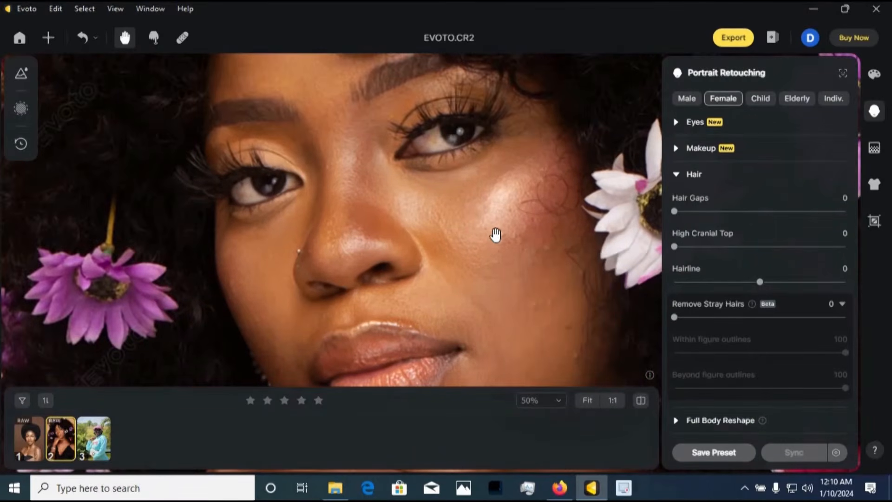
# Set Remove Stray Hairs to 100 for the portrait in EVOTO.CR2
pyautogui.moveTo(527, 257); pyautogui.dragTo(436, 243)
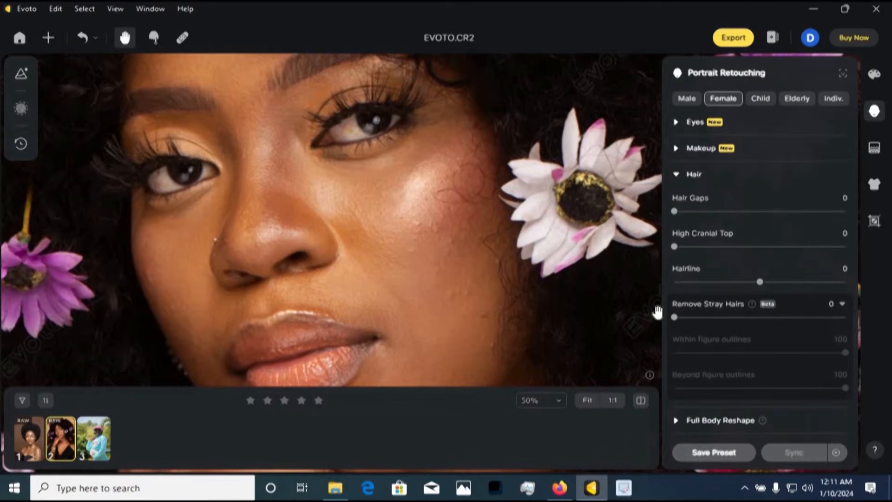
pyautogui.moveTo(687, 319); pyautogui.dragTo(702, 318)
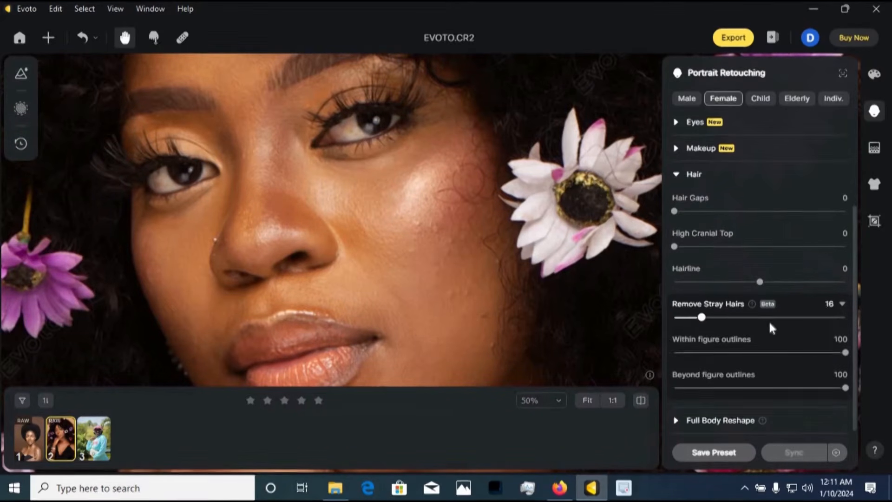
pyautogui.moveTo(803, 319); pyautogui.dragTo(856, 307)
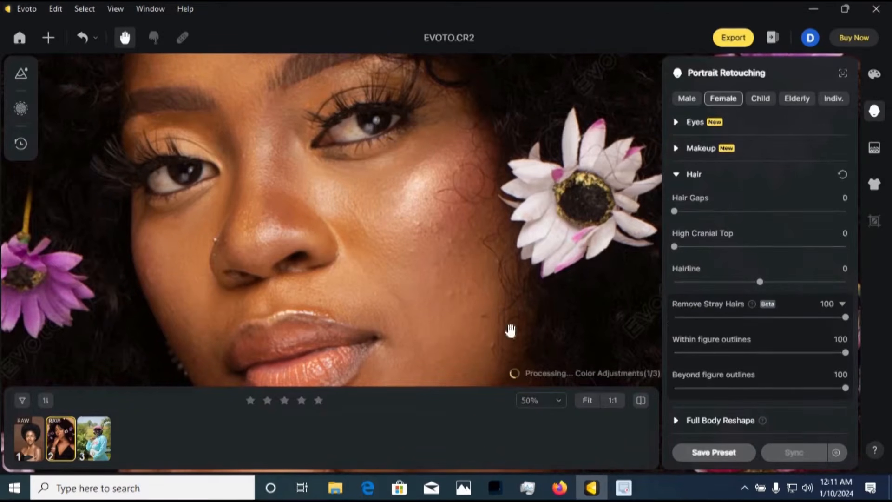
pyautogui.moveTo(468, 199); pyautogui.dragTo(422, 207)
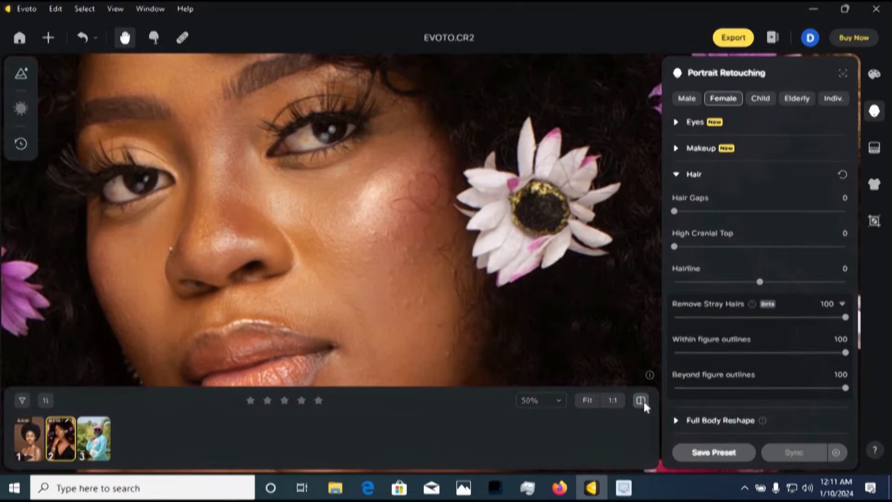
# Compare the cheek and forehead before and after the stray hair removal at close magnification
pyautogui.scroll(2, 413, 195)
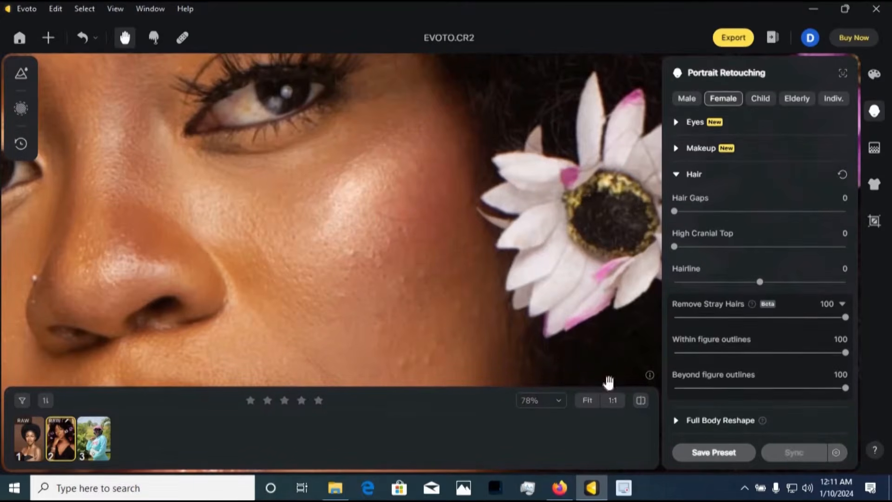
pyautogui.click(640, 400)
pyautogui.scroll(-1, 375, 176)
pyautogui.scroll(-1, 375, 176)
pyautogui.moveTo(238, 97); pyautogui.dragTo(337, 243)
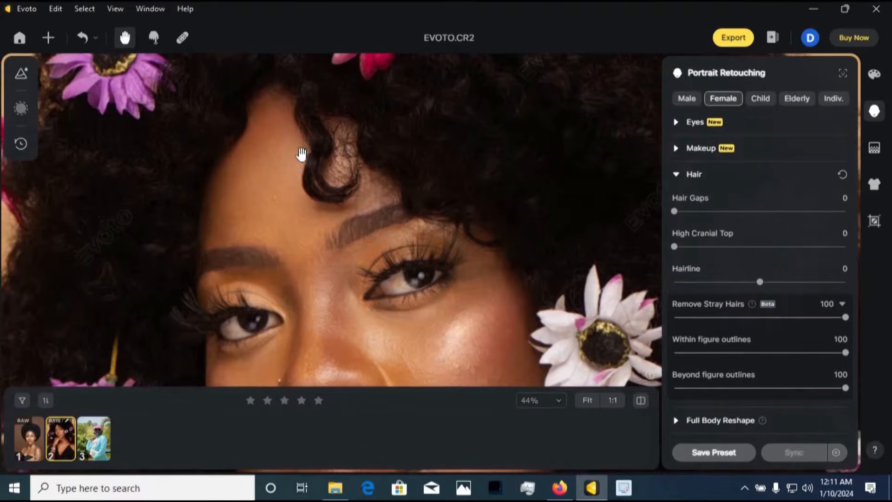
pyautogui.scroll(2, 318, 167)
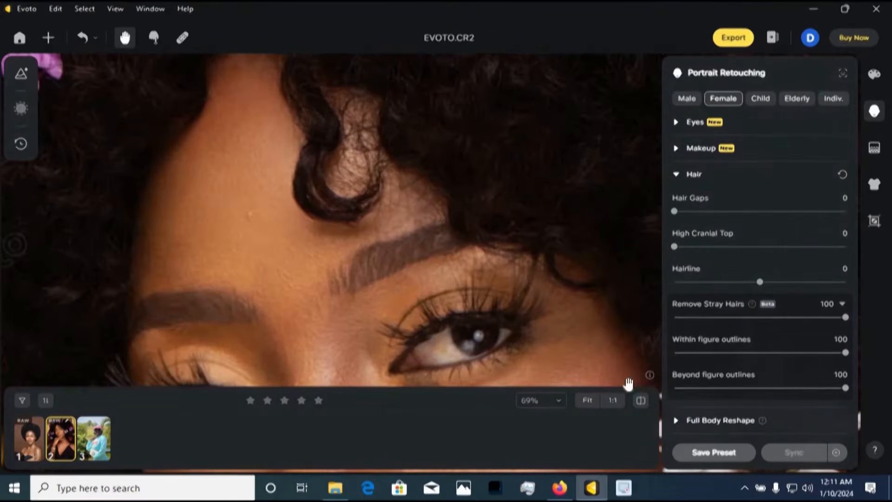
pyautogui.click(640, 401)
pyautogui.scroll(-4, 299, 177)
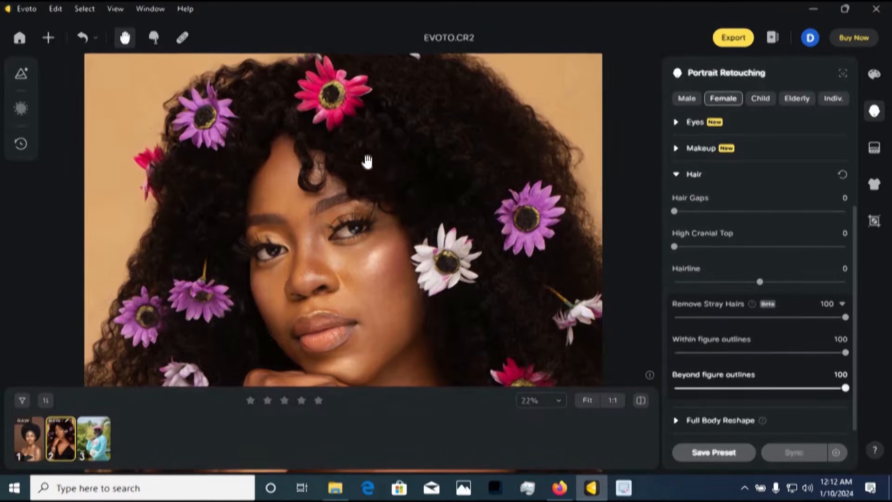
# Set Hair Gaps to 77 while viewing the hair around the forehead
pyautogui.scroll(5, 298, 199)
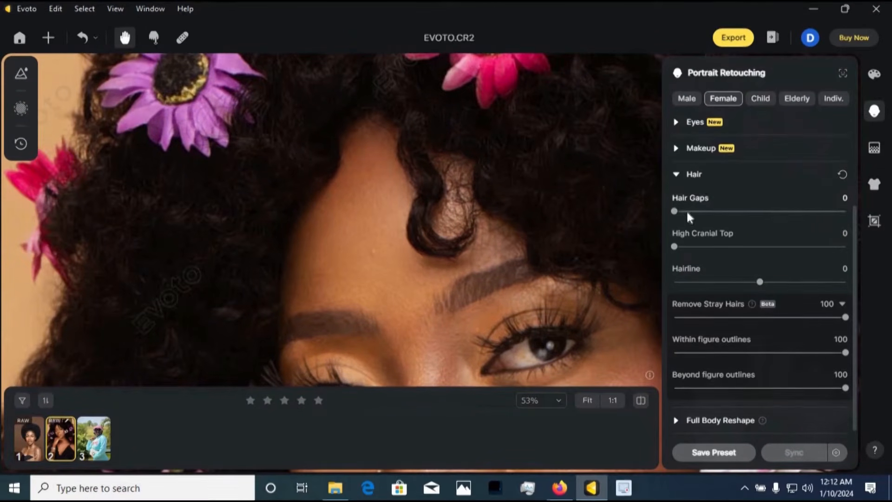
pyautogui.moveTo(678, 210); pyautogui.dragTo(764, 212)
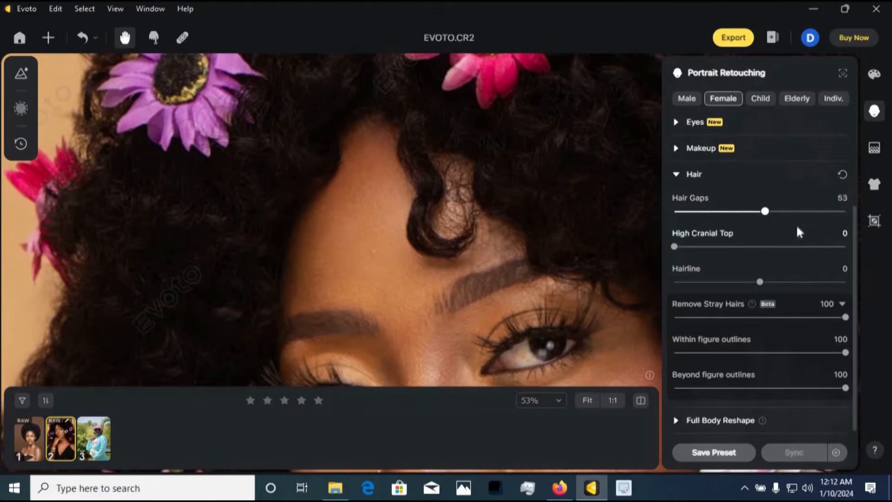
pyautogui.moveTo(396, 187)
pyautogui.mouseDown()
pyautogui.moveTo(388, 212)
pyautogui.moveTo(388, 202)
pyautogui.mouseUp()
pyautogui.scroll(-1, 389, 201)
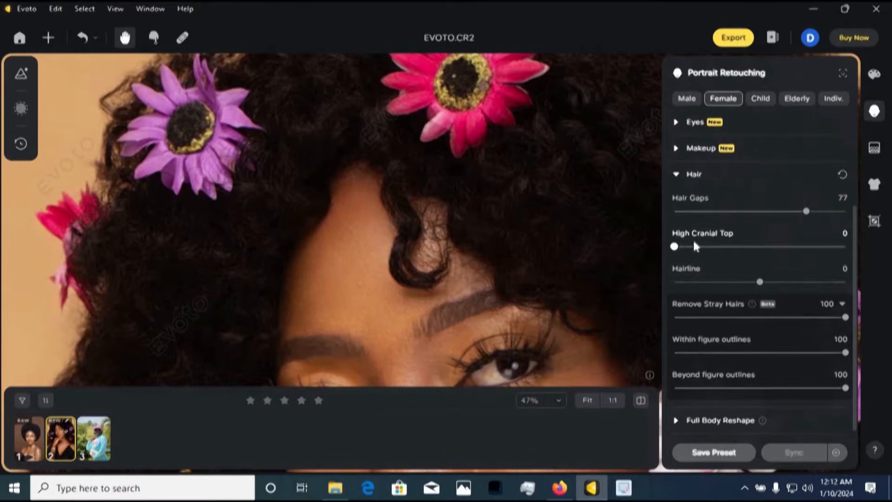
# Try a High Cranial Top value of 40 on the top of the hair and return it to 0
pyautogui.moveTo(694, 245); pyautogui.dragTo(611, 246)
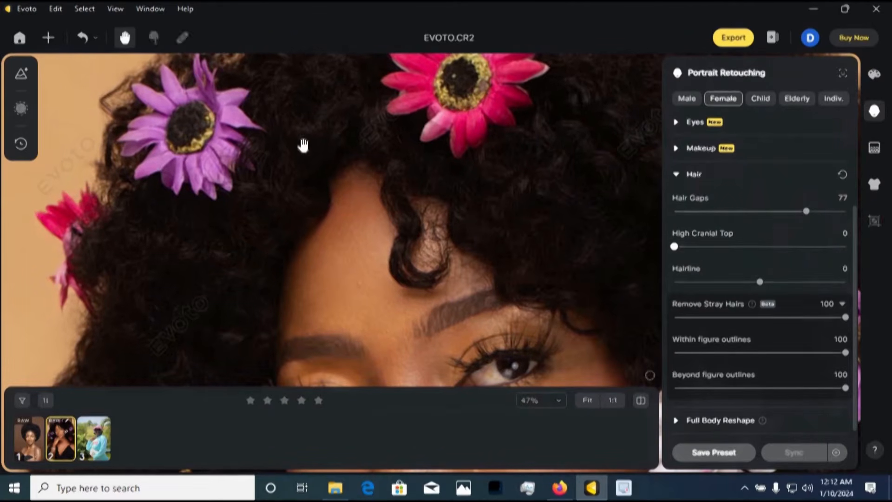
pyautogui.moveTo(302, 146); pyautogui.dragTo(207, 340)
pyautogui.moveTo(674, 247); pyautogui.dragTo(742, 246)
pyautogui.scroll(-5, 375, 161)
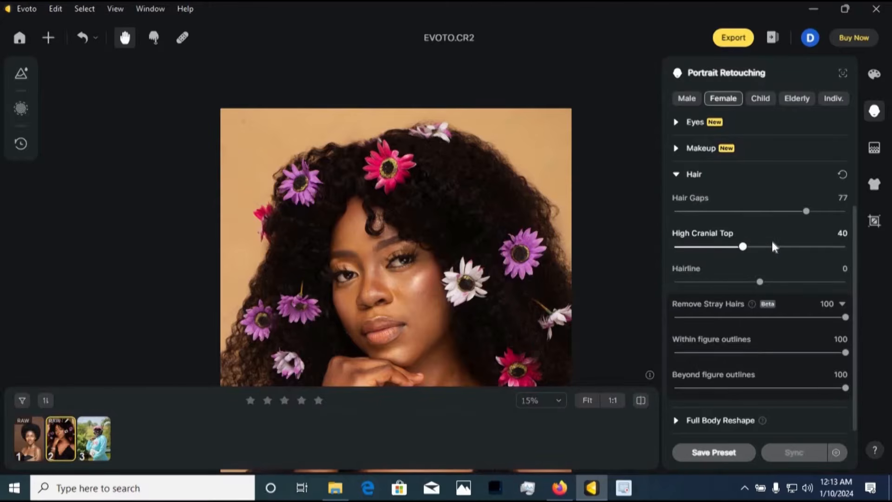
pyautogui.moveTo(771, 245); pyautogui.dragTo(643, 255)
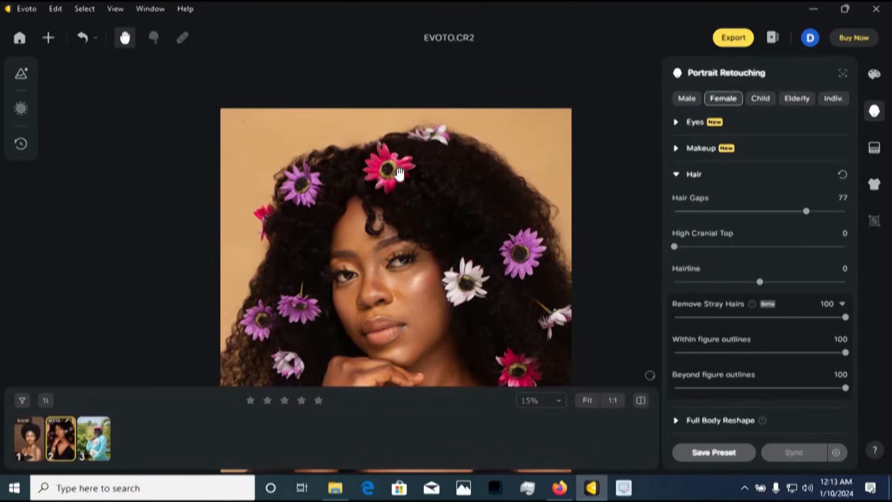
# Try a Hairline value of 100 and check its effect on the forehead
pyautogui.scroll(3, 400, 178)
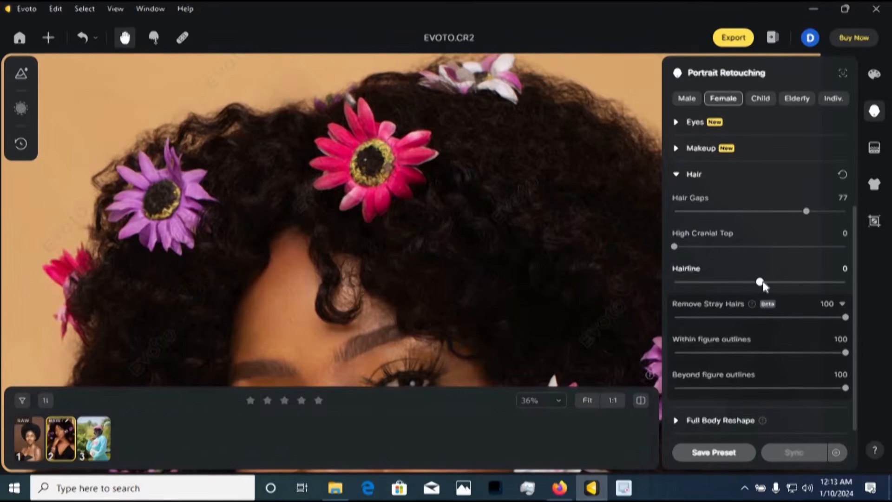
pyautogui.moveTo(493, 261); pyautogui.dragTo(502, 231)
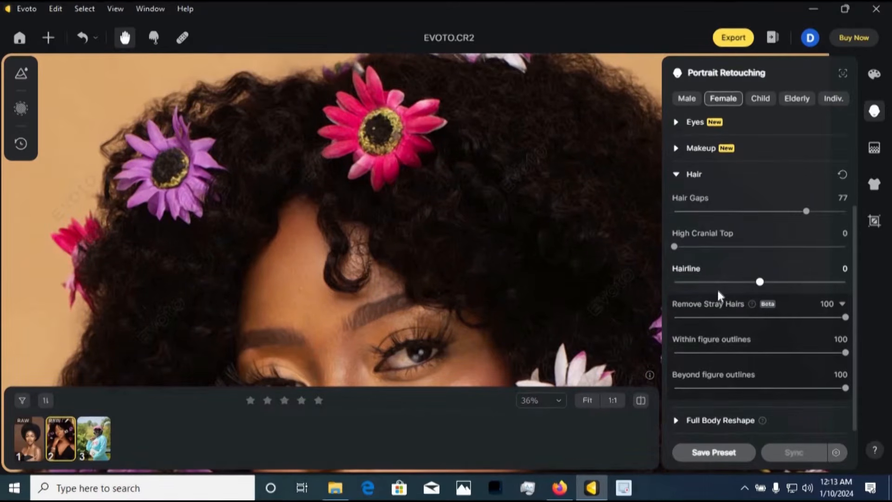
pyautogui.moveTo(762, 281); pyautogui.dragTo(847, 277)
pyautogui.moveTo(424, 239); pyautogui.dragTo(438, 156)
pyautogui.scroll(-3, 346, 156)
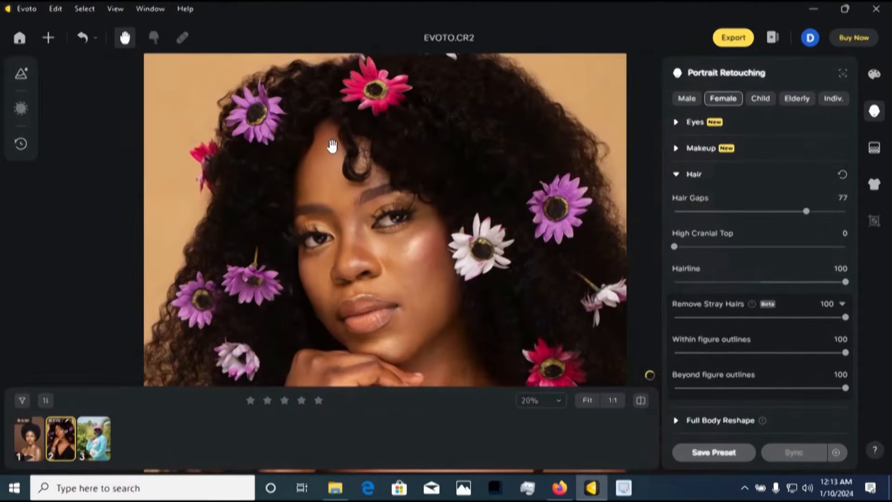
pyautogui.scroll(4, 330, 142)
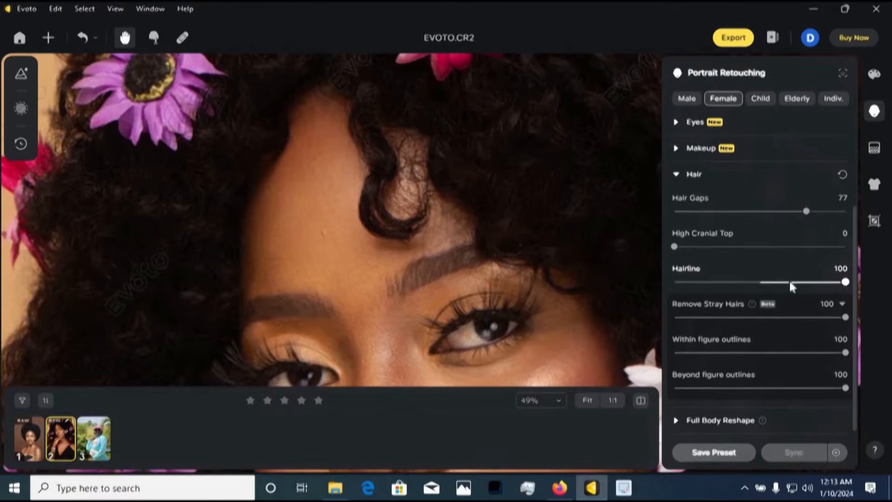
# Try a Hairline value of -100 and reset it to 0
pyautogui.moveTo(791, 284); pyautogui.dragTo(597, 275)
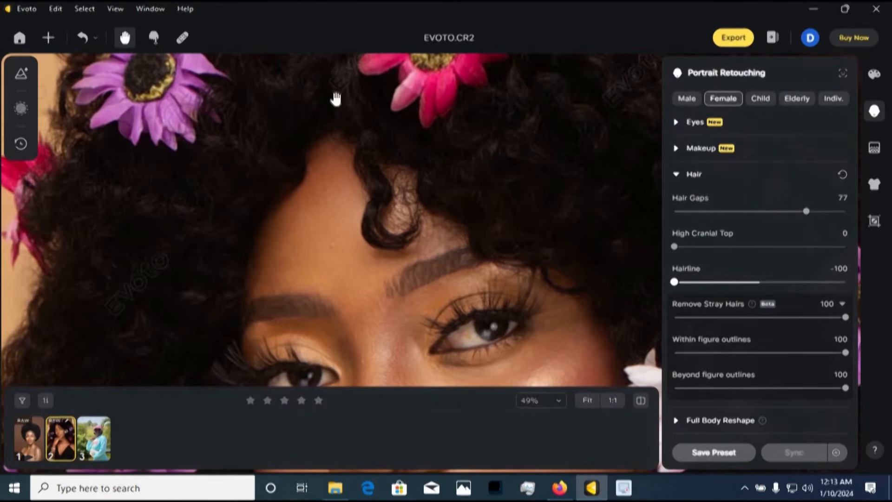
pyautogui.scroll(-3, 343, 95)
pyautogui.scroll(3, 358, 99)
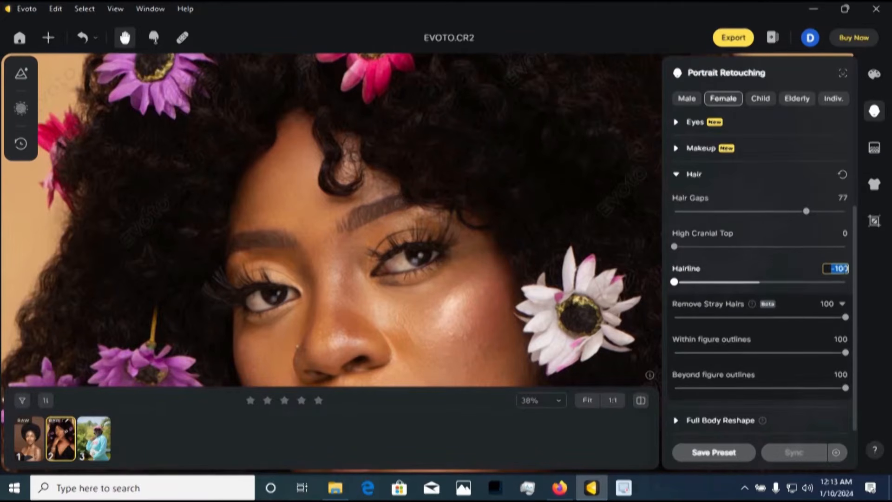
pyautogui.press('Return')
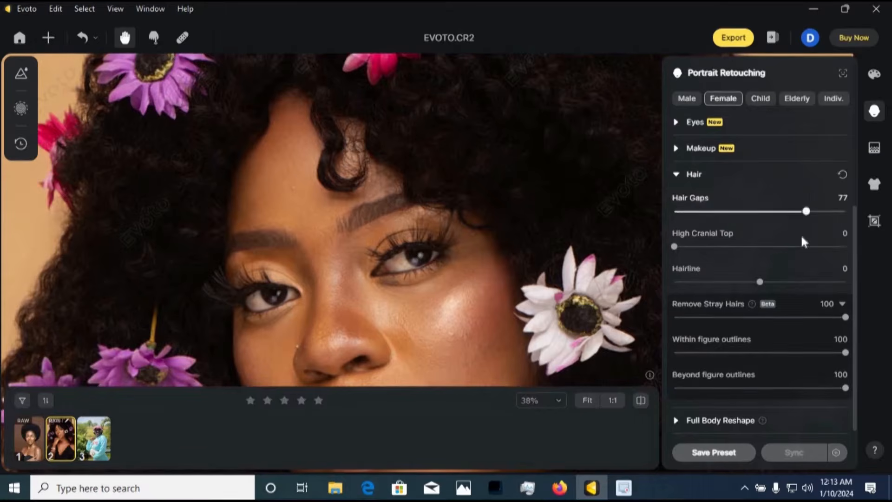
# Switch from the Hair settings to Blemish Removal and set Freckle & Acne to 88
pyautogui.scroll(-3, 338, 137)
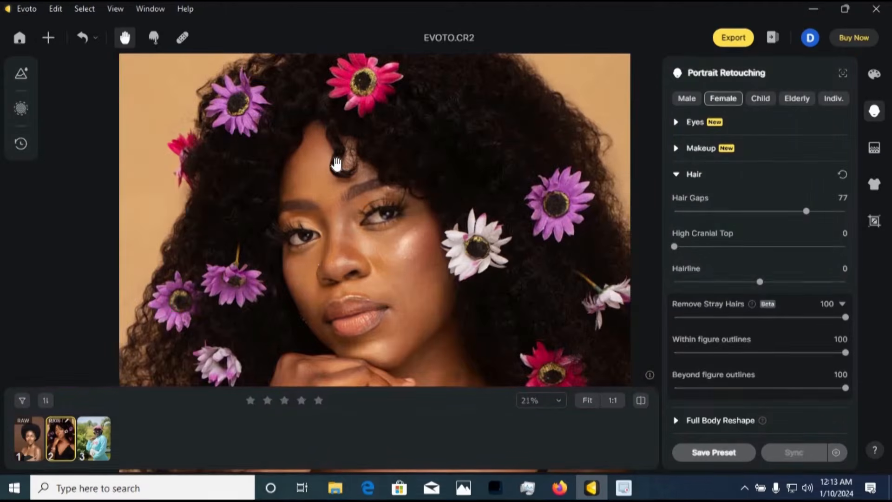
pyautogui.scroll(5, 492, 308)
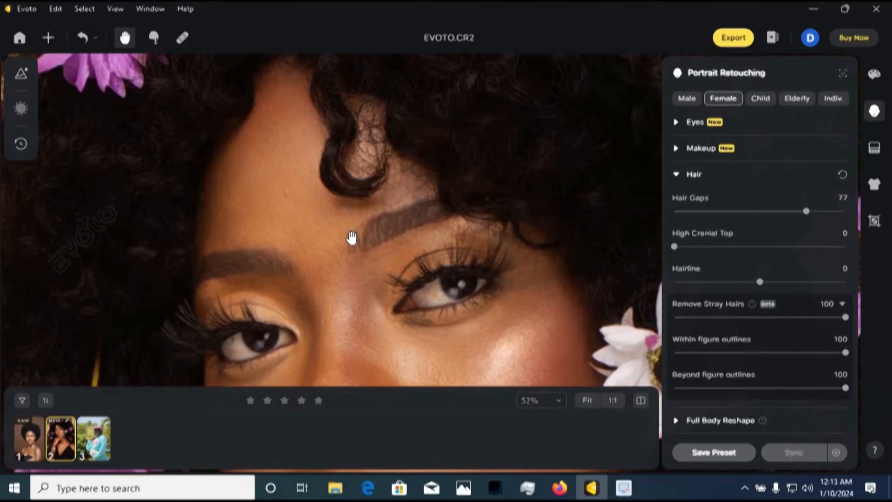
pyautogui.scroll(-3, 351, 237)
pyautogui.moveTo(380, 265); pyautogui.dragTo(366, 110)
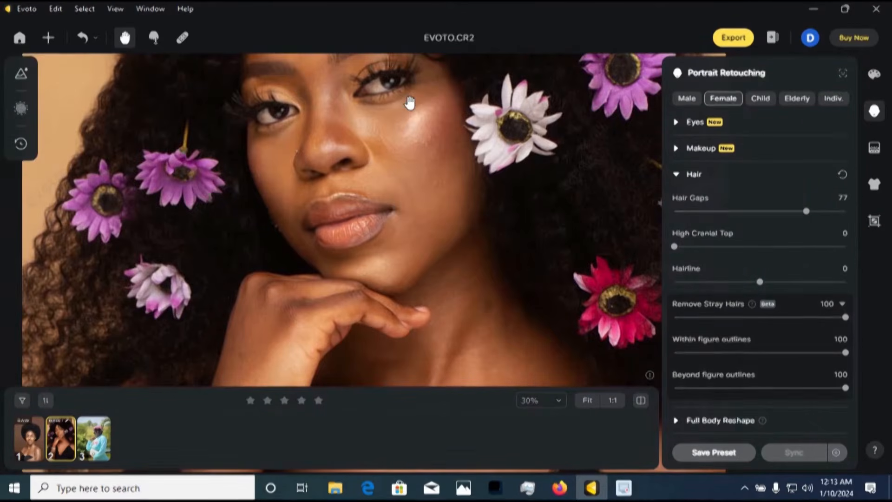
pyautogui.scroll(3, 409, 100)
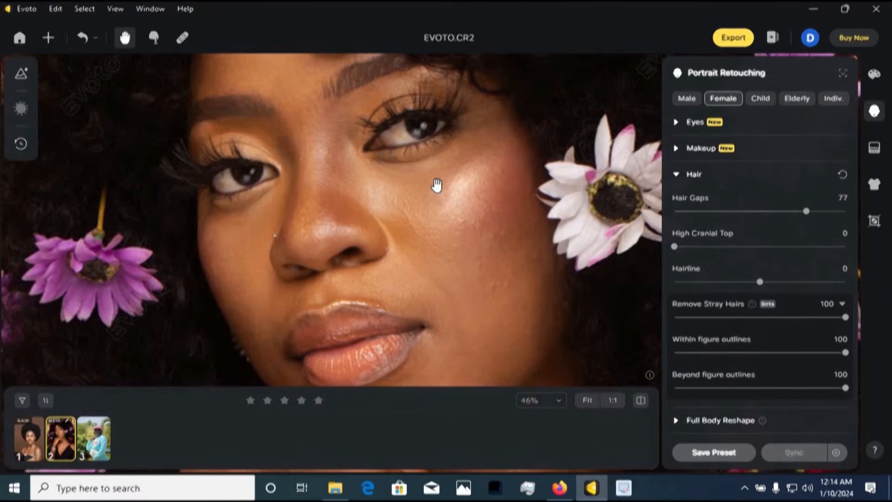
pyautogui.scroll(-3, 436, 185)
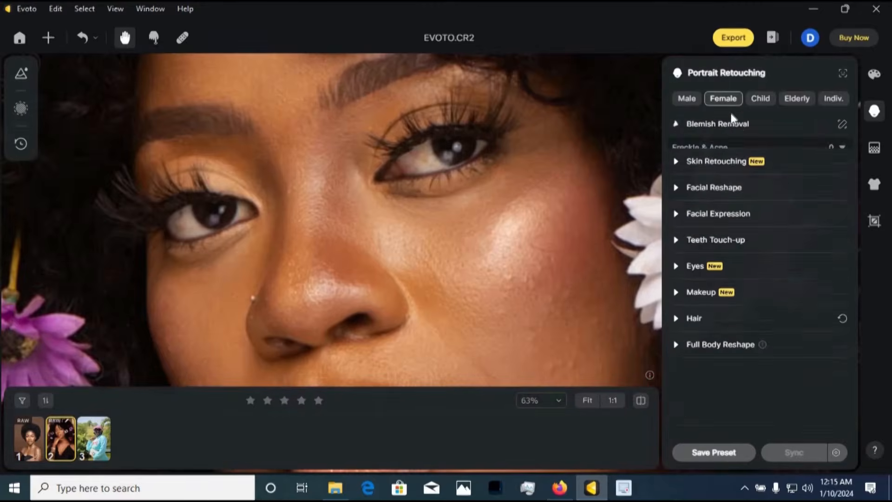
pyautogui.click(725, 123)
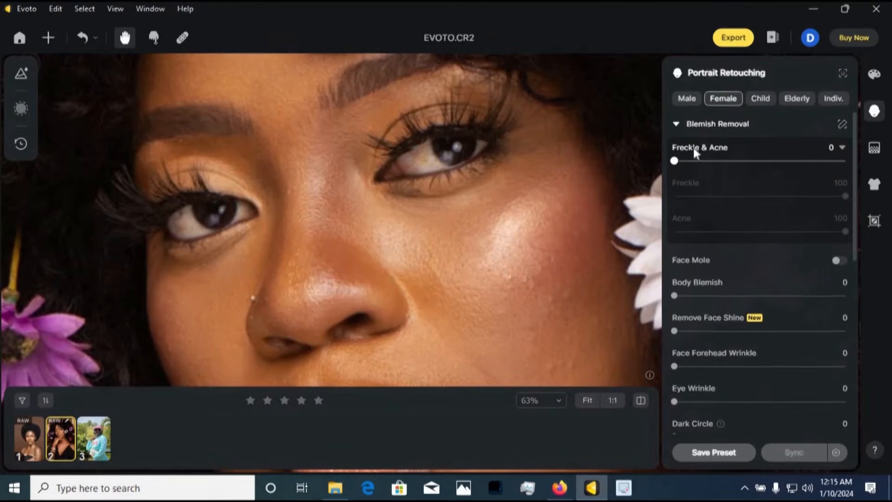
pyautogui.scroll(3, 399, 146)
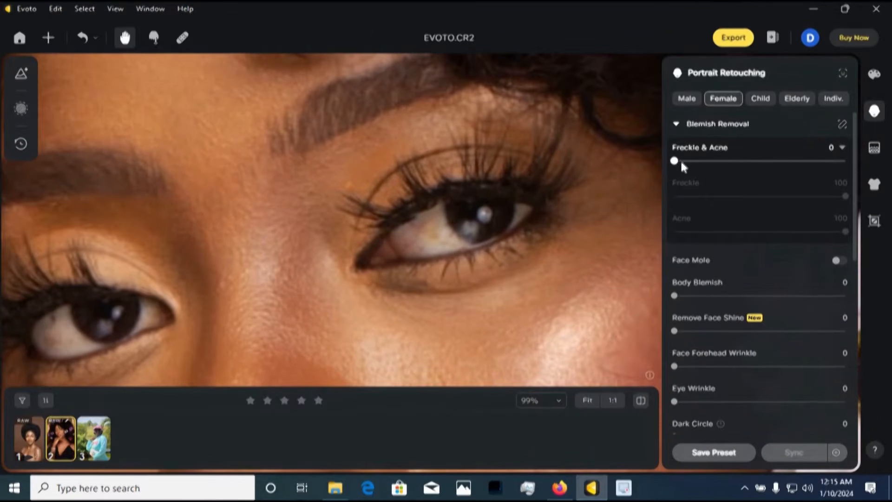
pyautogui.click(752, 160)
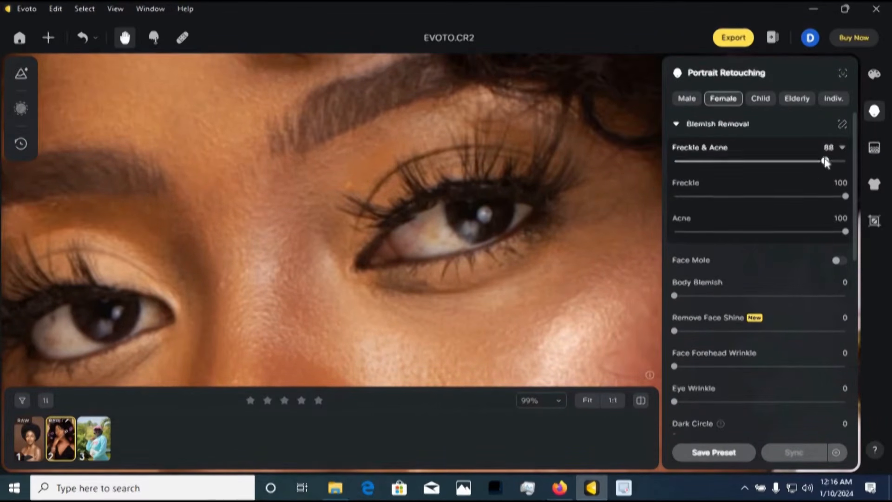
# Examine the skin on the cheek and around the nose and lips up close for the effect of the acne removal
pyautogui.scroll(-5, 418, 199)
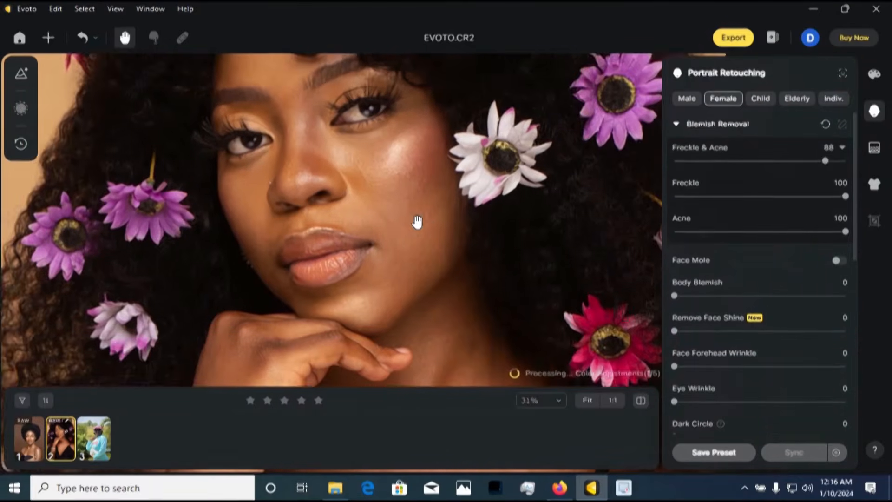
pyautogui.scroll(6, 416, 222)
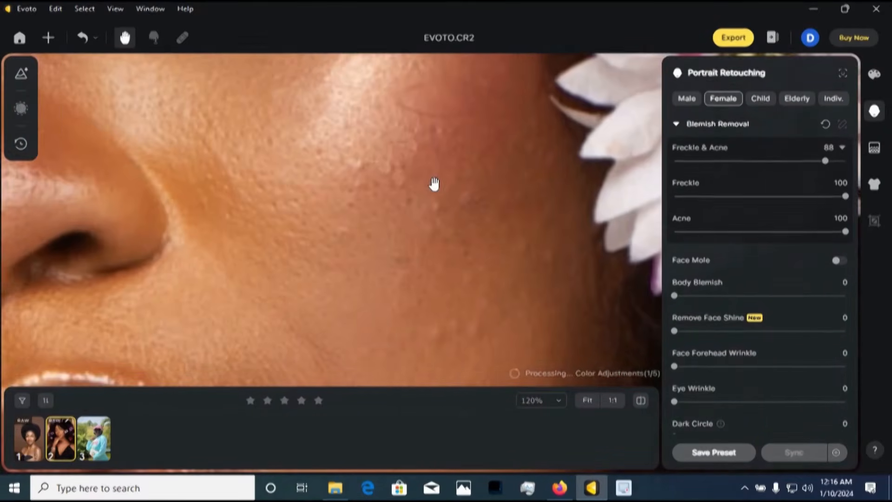
pyautogui.scroll(-3, 381, 140)
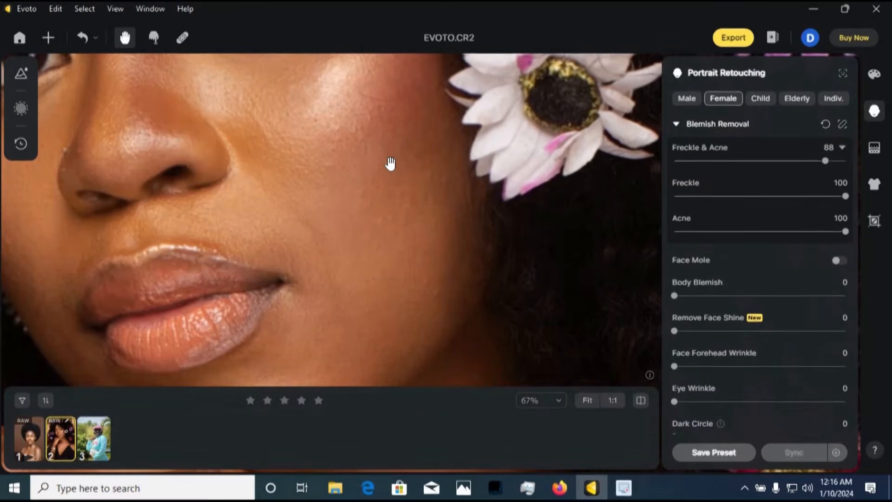
pyautogui.moveTo(390, 163); pyautogui.dragTo(408, 207)
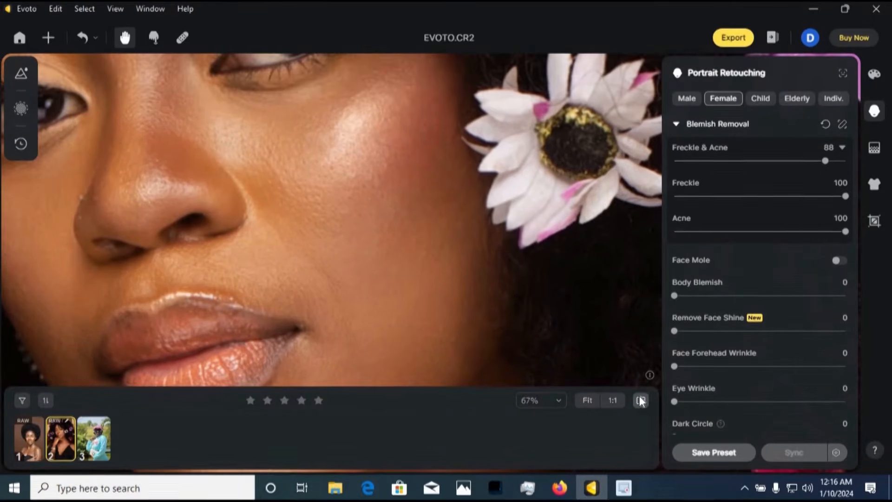
pyautogui.scroll(2, 390, 232)
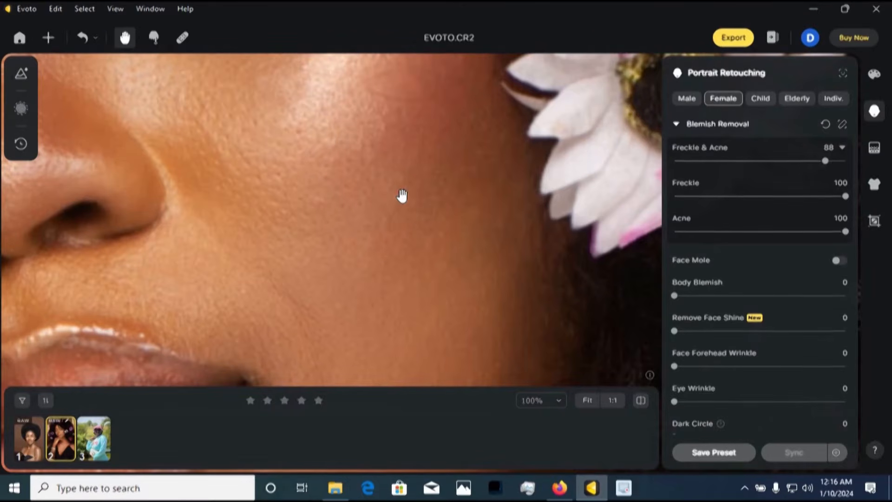
pyautogui.scroll(-2, 397, 216)
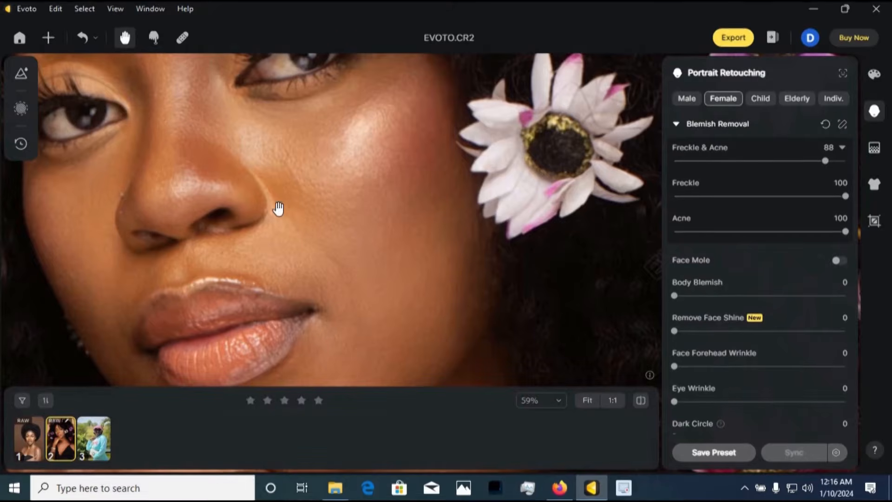
# Compare the blemish-removed skin on the cheek, nose and lips with the original photo up close
pyautogui.moveTo(306, 262); pyautogui.dragTo(414, 339)
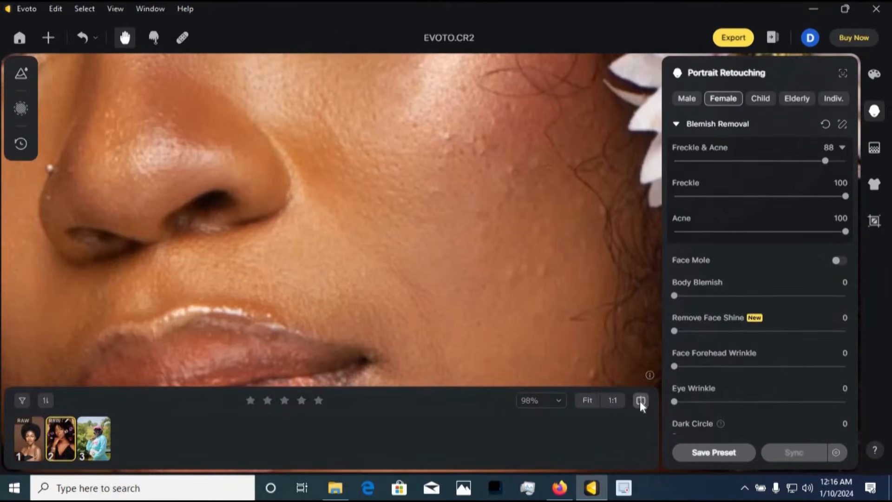
pyautogui.click(640, 401)
pyautogui.scroll(-2, 440, 170)
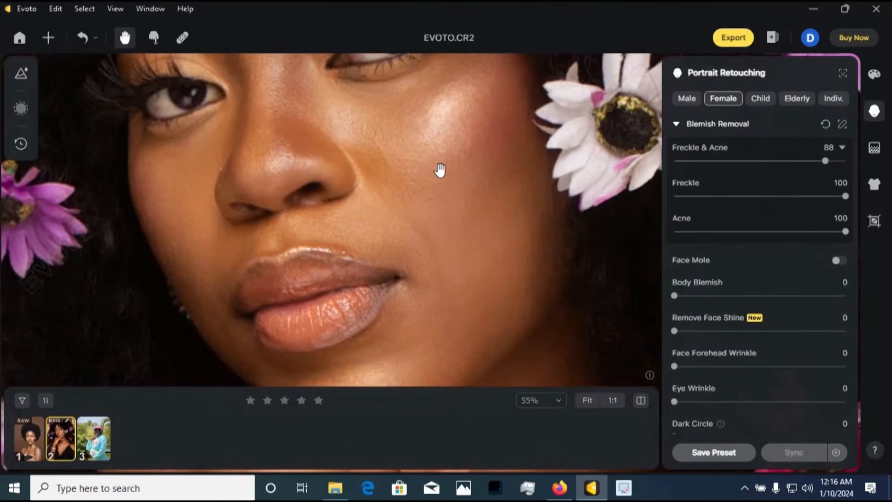
# Set Freckle & Acne to 100 and check the skin on the cheek and nose up close
pyautogui.moveTo(450, 179); pyautogui.dragTo(450, 221)
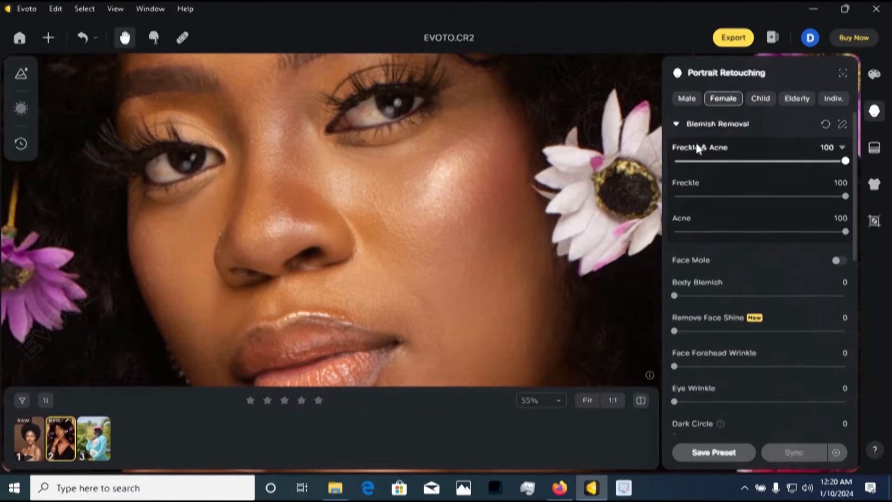
pyautogui.scroll(3, 420, 213)
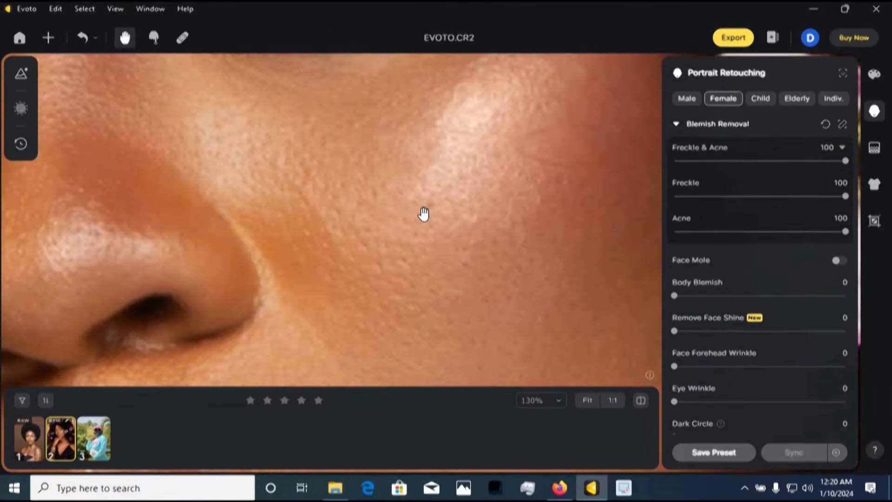
pyautogui.scroll(-2, 424, 213)
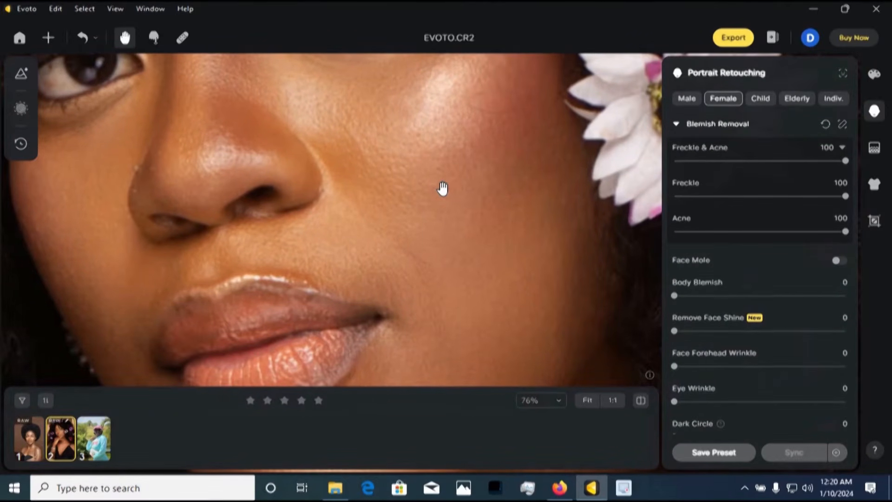
pyautogui.scroll(-4, 442, 188)
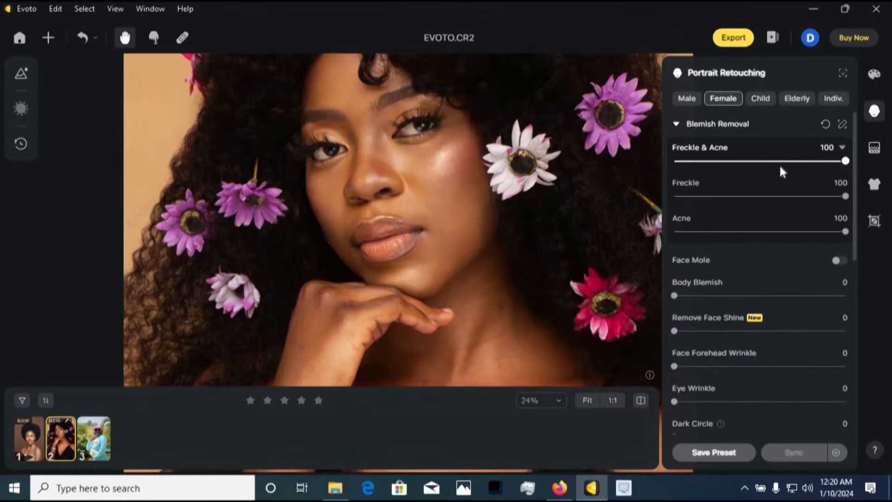
# Switch from Blemish Removal to Skin Retouching, setting Smooth Face Skin (Dodge & Burn) to 58 and Face Skin Smoothing to 70
pyautogui.click(676, 124)
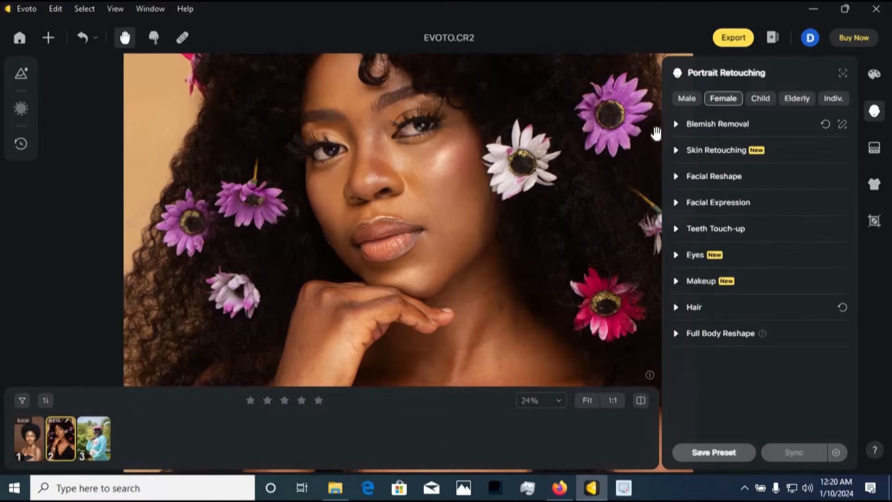
pyautogui.scroll(3, 399, 162)
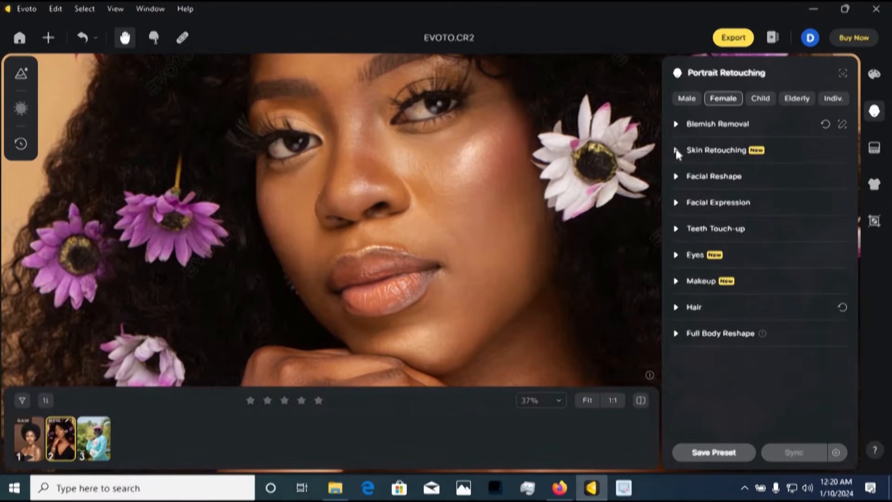
pyautogui.click(674, 150)
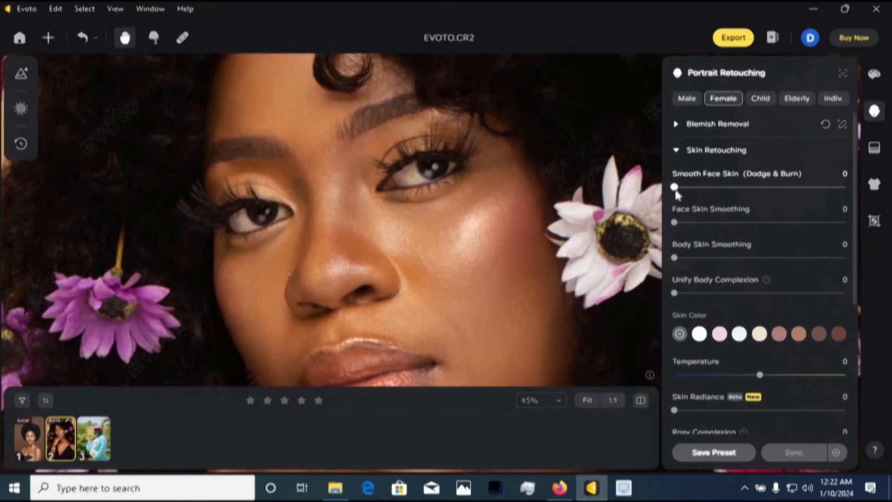
pyautogui.moveTo(676, 188); pyautogui.dragTo(774, 190)
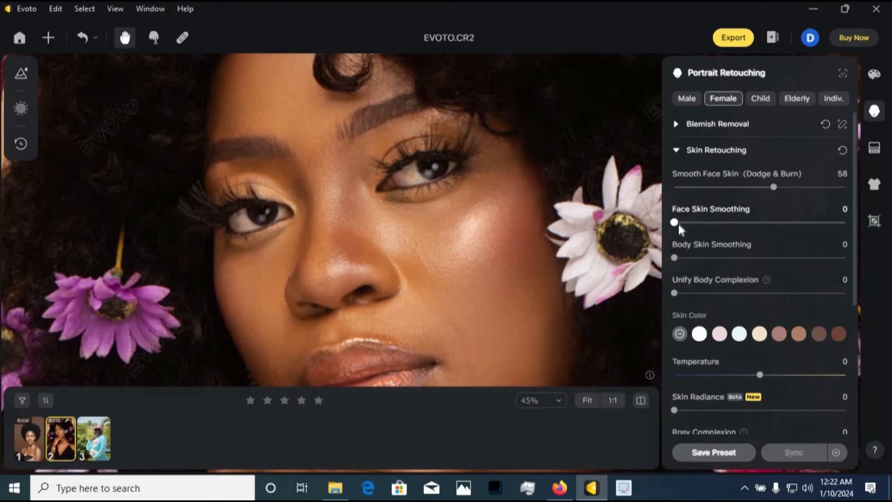
pyautogui.moveTo(736, 224); pyautogui.dragTo(803, 231)
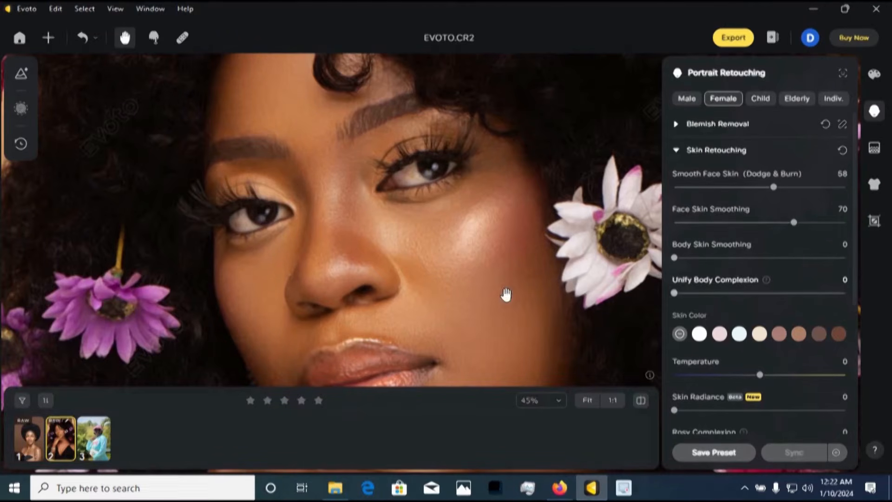
# Set Body Skin Smoothing to 70 while viewing the neck and chest
pyautogui.scroll(-5, 470, 230)
pyautogui.moveTo(471, 380); pyautogui.dragTo(451, 307)
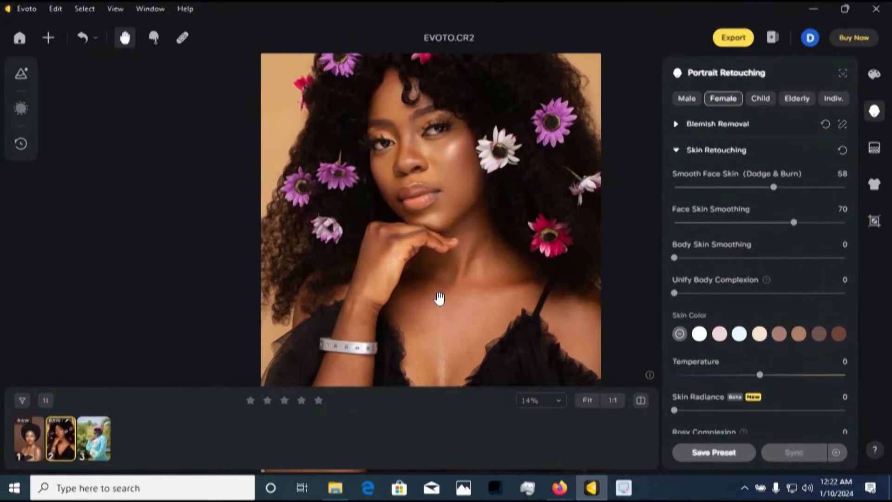
pyautogui.scroll(4, 438, 296)
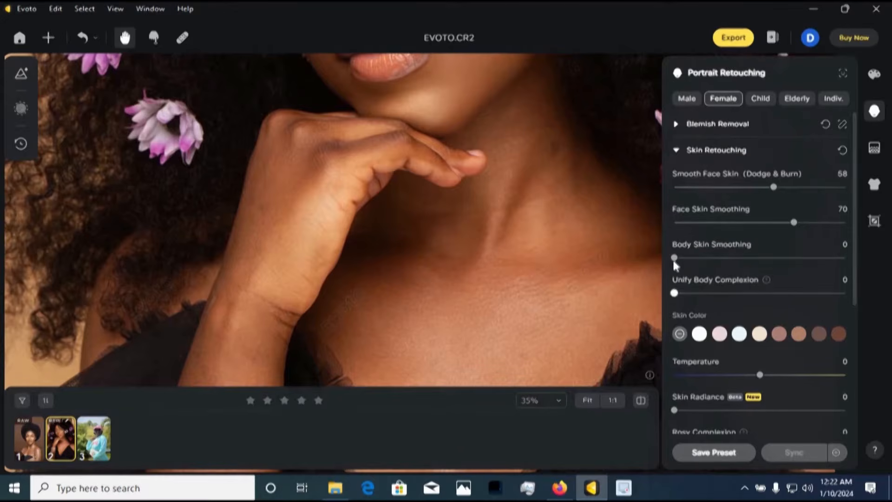
pyautogui.moveTo(492, 300); pyautogui.dragTo(396, 215)
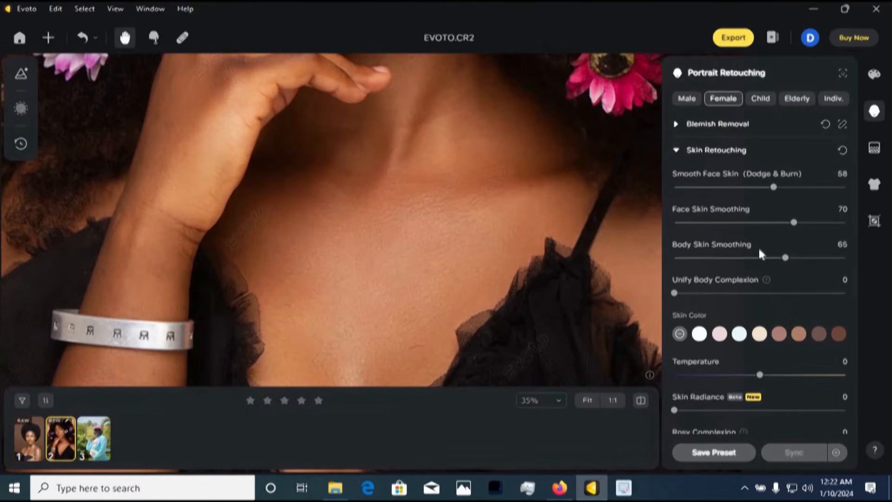
pyautogui.moveTo(785, 258); pyautogui.dragTo(793, 258)
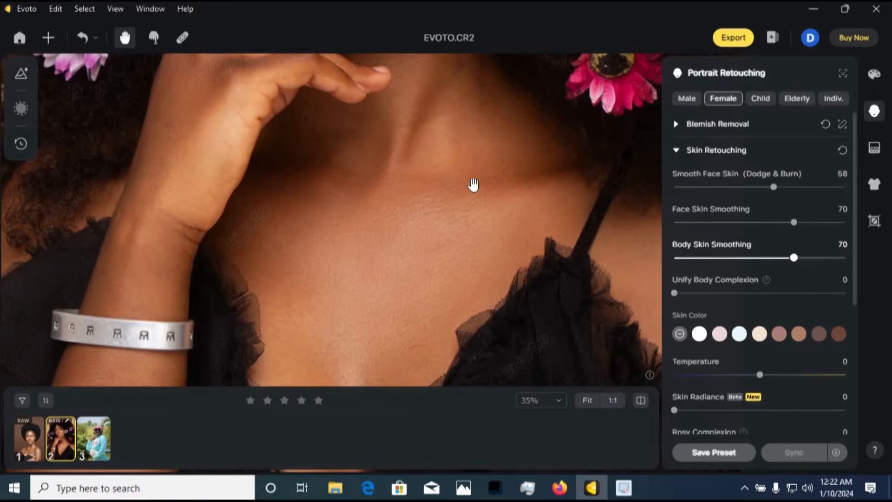
# Review the smoothed skin on the whole portrait and compare the lower face with the original
pyautogui.moveTo(473, 185); pyautogui.dragTo(494, 369)
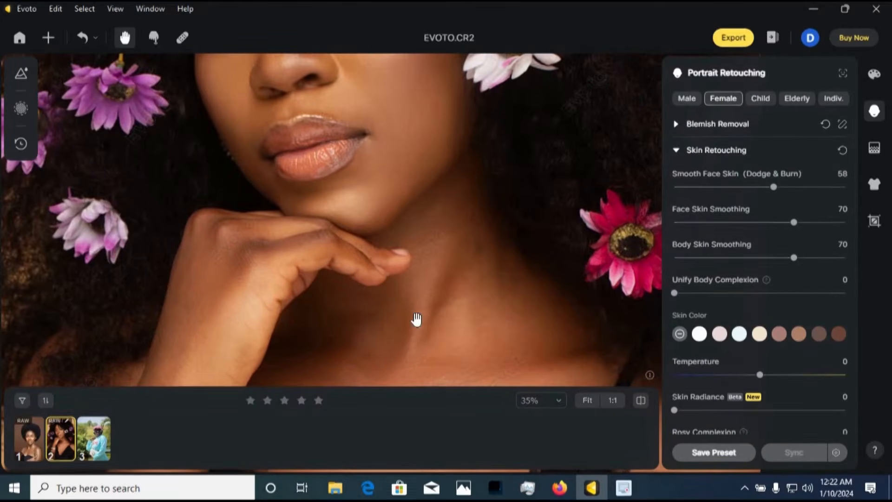
pyautogui.scroll(-2, 432, 321)
pyautogui.scroll(-3, 443, 291)
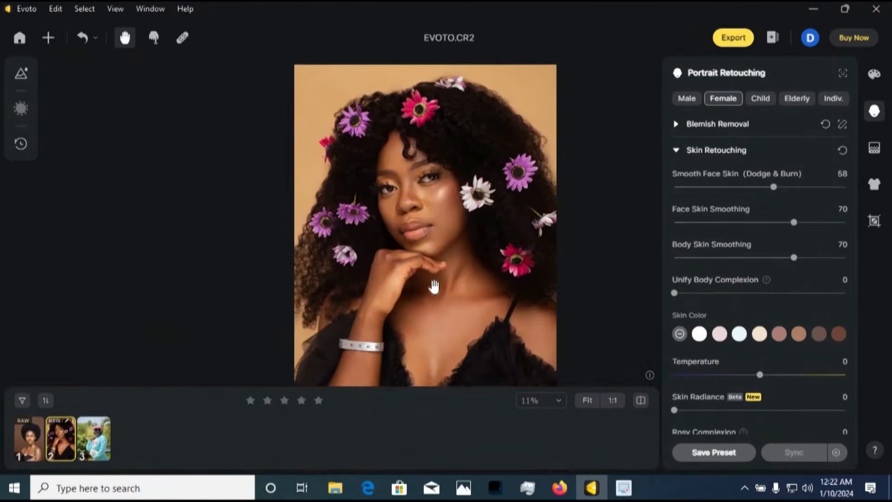
pyautogui.scroll(2, 434, 287)
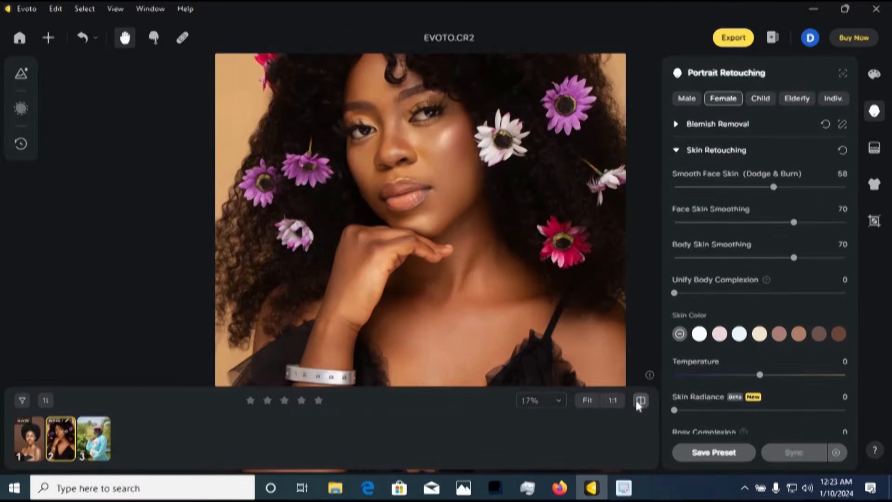
pyautogui.click(637, 402)
pyautogui.scroll(4, 431, 150)
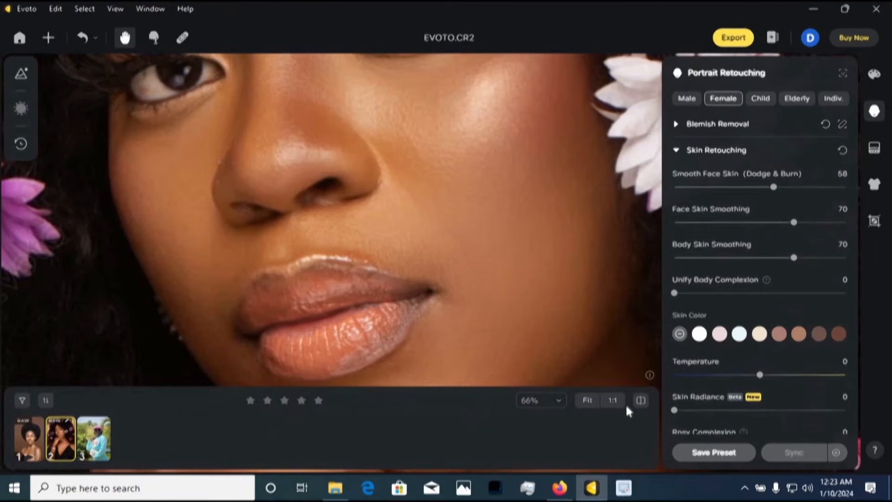
pyautogui.click(644, 400)
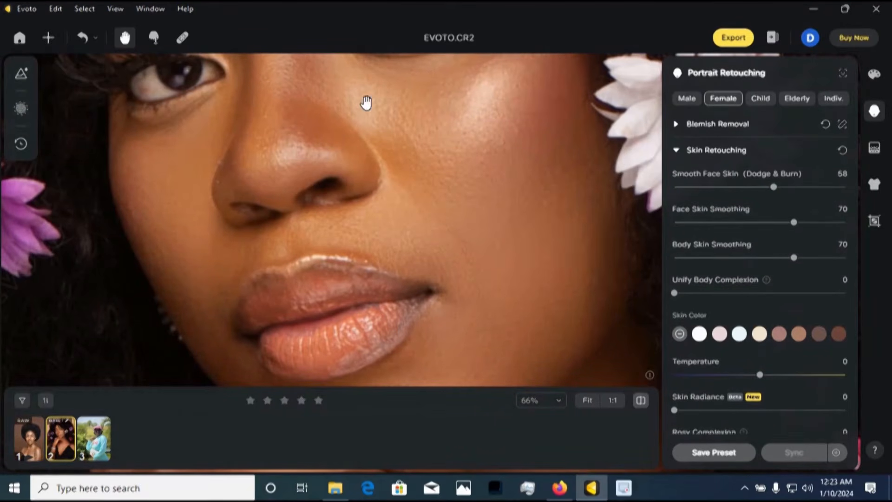
# Compare the skin around the eyes, nose and cheek before and after the retouching
pyautogui.moveTo(304, 163); pyautogui.dragTo(348, 302)
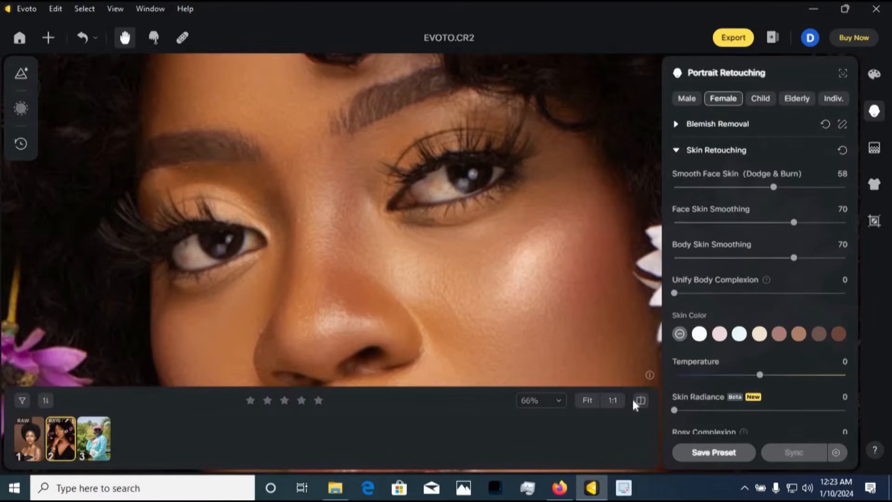
pyautogui.click(644, 398)
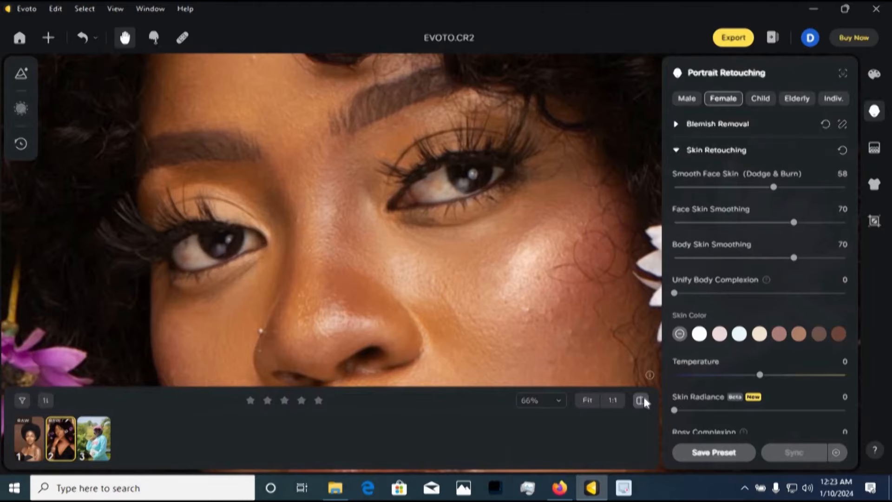
pyautogui.click(644, 398)
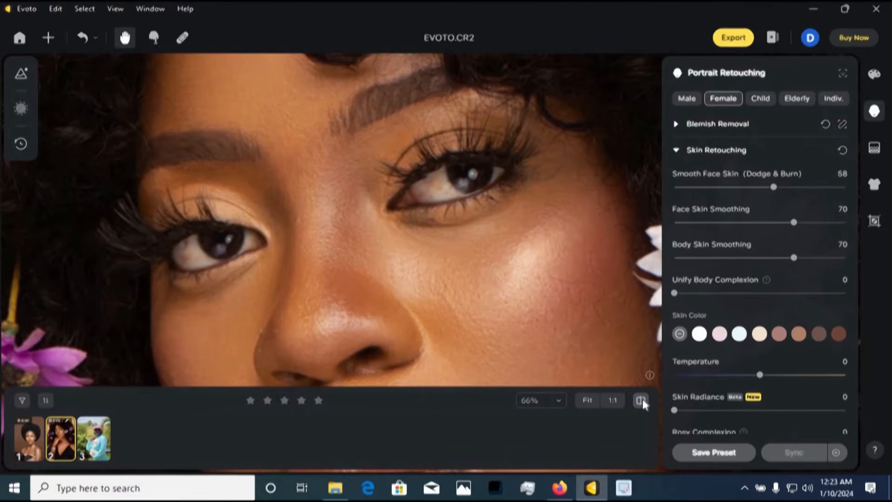
pyautogui.moveTo(393, 161); pyautogui.dragTo(393, 156)
pyautogui.scroll(-3, 392, 156)
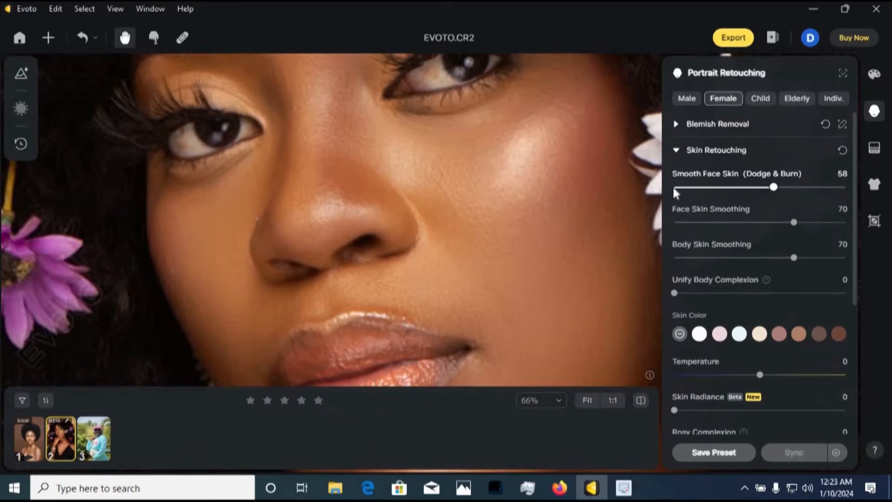
# Try Smooth Face Skin (Dodge & Burn) at 82 and 97, and settle on 73
pyautogui.moveTo(784, 188); pyautogui.dragTo(814, 182)
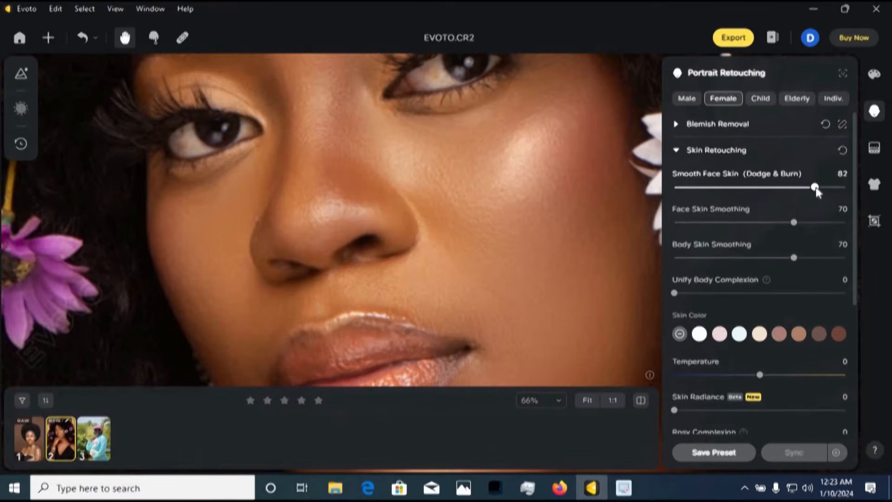
pyautogui.click(844, 187)
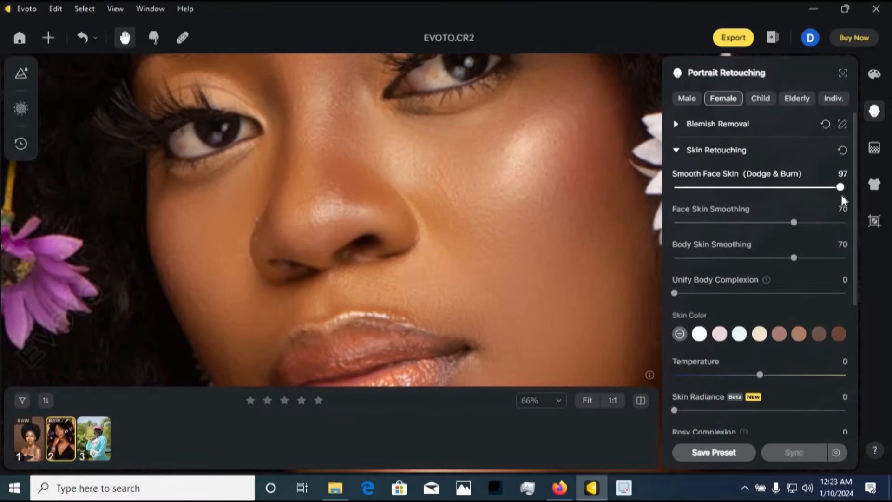
pyautogui.moveTo(821, 188); pyautogui.dragTo(798, 188)
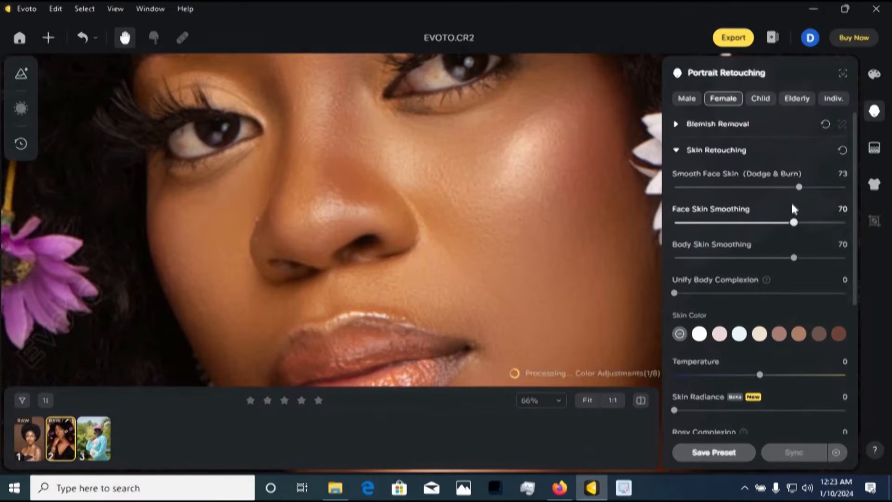
# Check the face up close, and raise Face Skin Smoothing to 78 and Body Skin Smoothing to 79
pyautogui.scroll(-5, 558, 197)
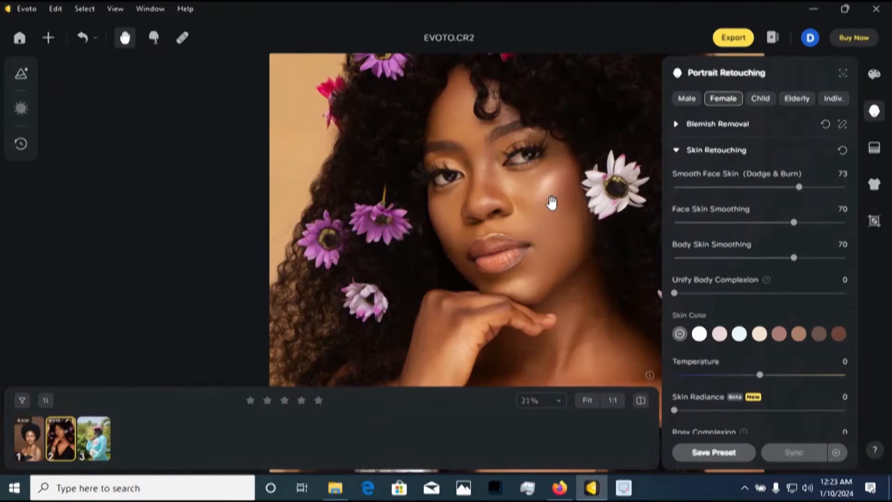
pyautogui.moveTo(456, 213); pyautogui.dragTo(453, 211)
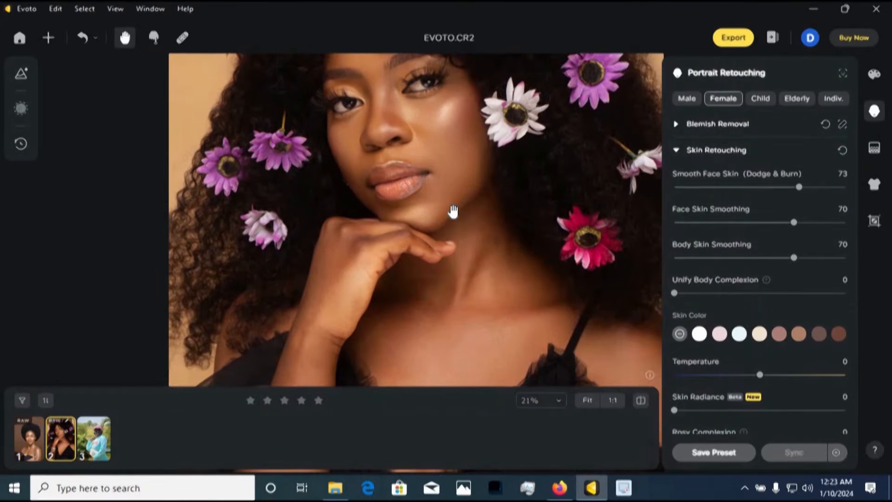
pyautogui.scroll(4, 456, 208)
pyautogui.moveTo(452, 180); pyautogui.dragTo(447, 327)
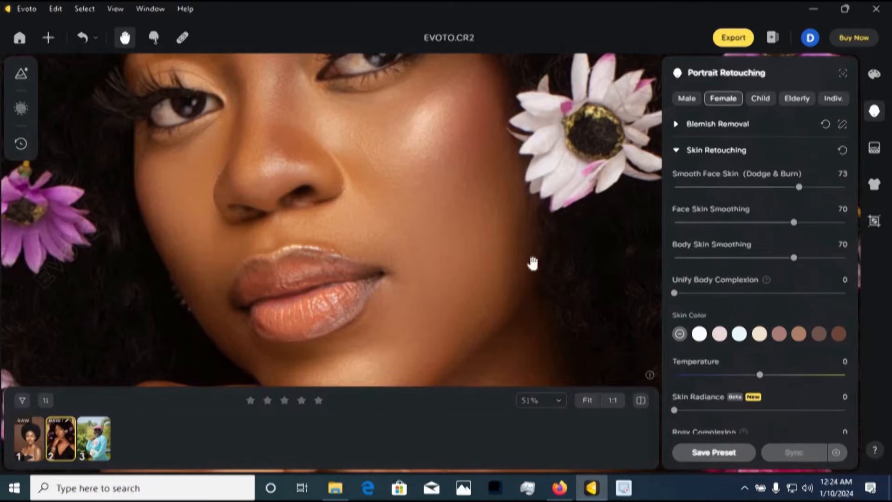
pyautogui.moveTo(804, 224); pyautogui.dragTo(807, 224)
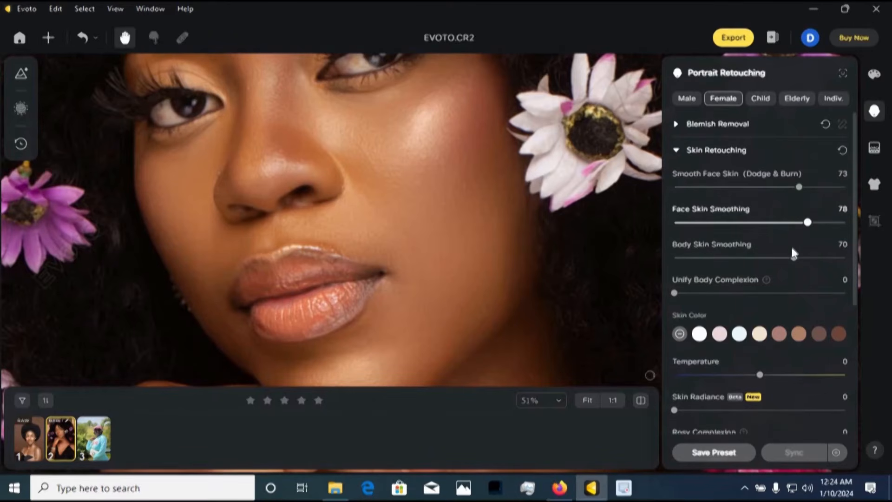
pyautogui.moveTo(807, 261); pyautogui.dragTo(810, 261)
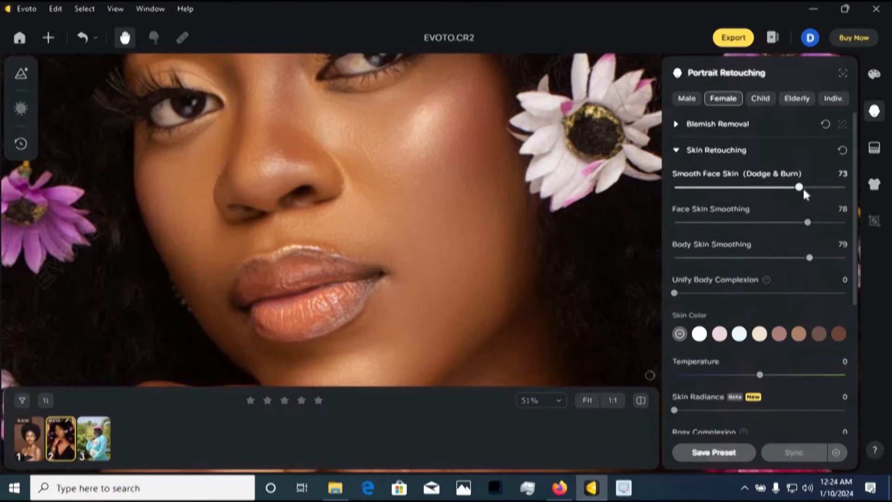
# Examine the smoothed skin on the face, hand, neck and chest and compare it with the original
pyautogui.scroll(-6, 370, 235)
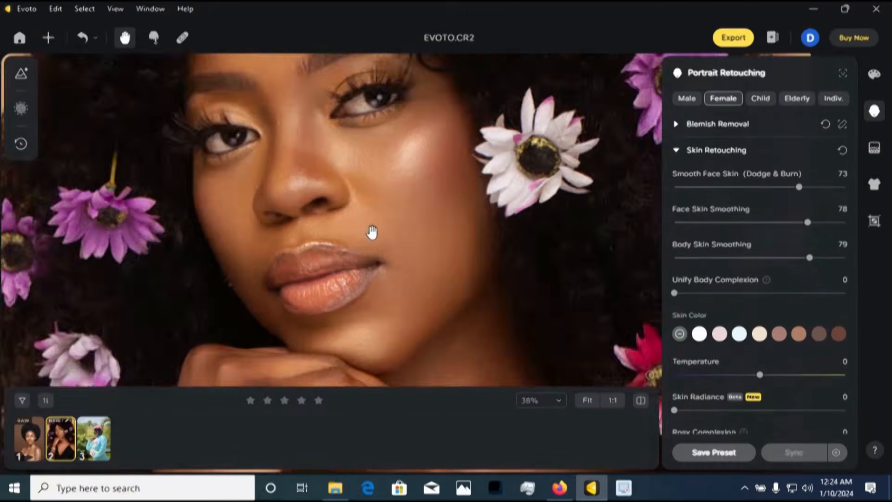
pyautogui.scroll(5, 370, 231)
pyautogui.moveTo(536, 321); pyautogui.dragTo(527, 99)
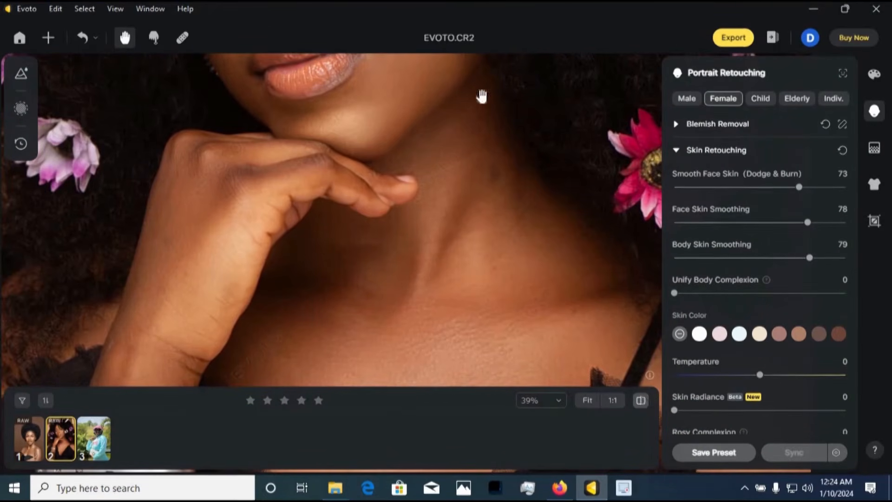
pyautogui.scroll(-3, 405, 93)
pyautogui.moveTo(410, 121); pyautogui.dragTo(418, 269)
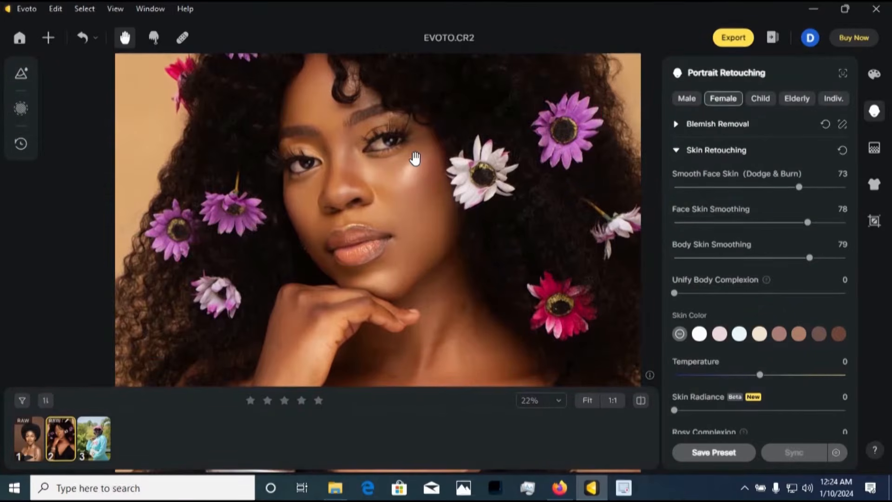
# Read what Unify Body Complexion does, set it to 74, and check the skin tone across the face, hand and neck
pyautogui.scroll(2, 415, 153)
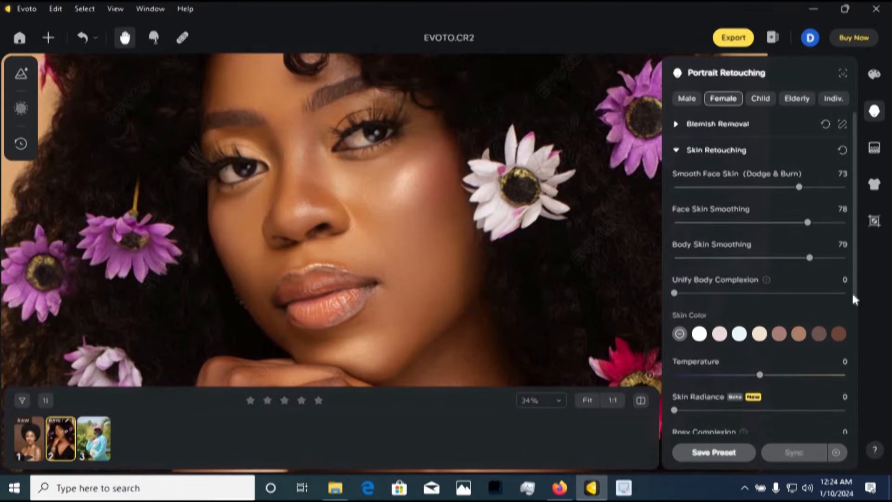
pyautogui.moveTo(851, 291); pyautogui.dragTo(849, 300)
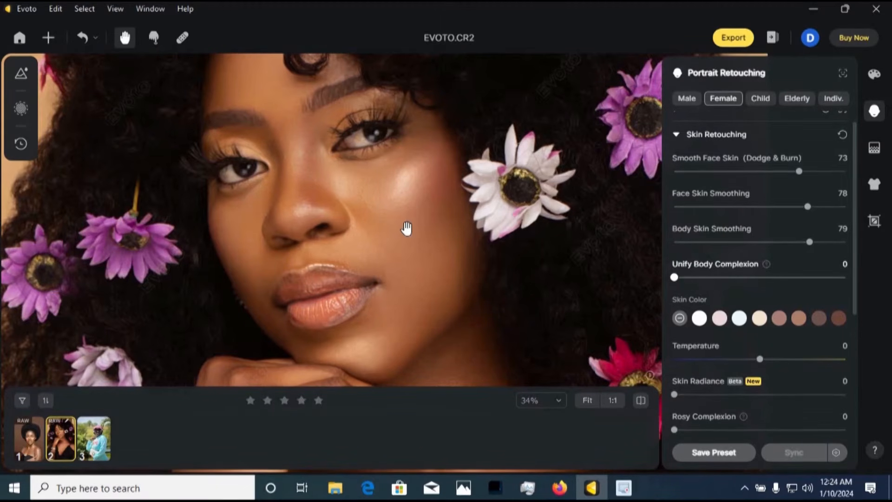
pyautogui.scroll(-3, 403, 195)
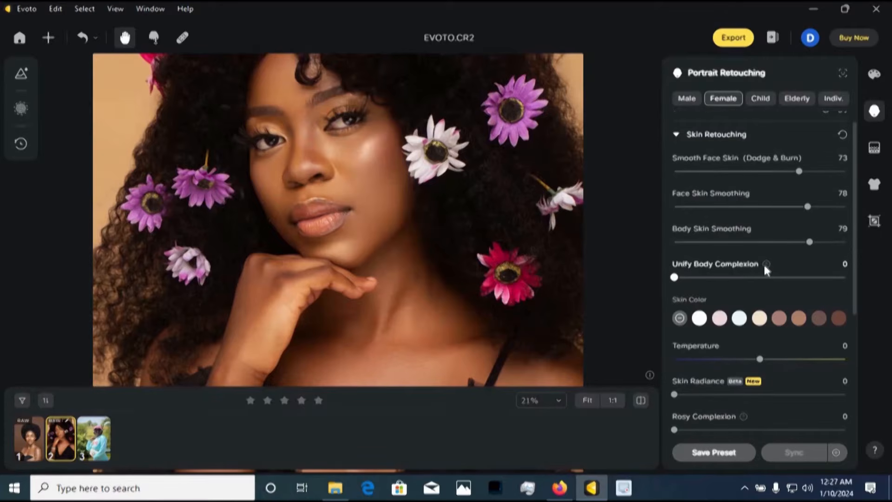
pyautogui.moveTo(764, 265)
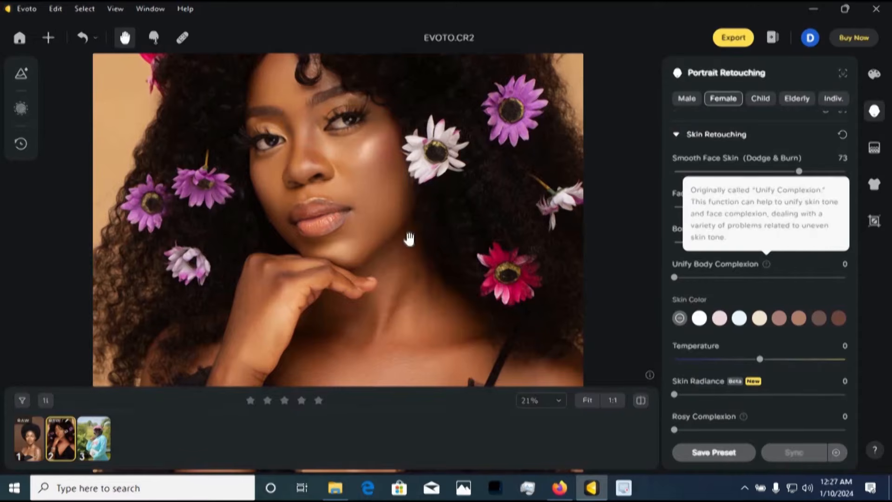
pyautogui.scroll(-1, 371, 203)
pyautogui.scroll(2, 358, 219)
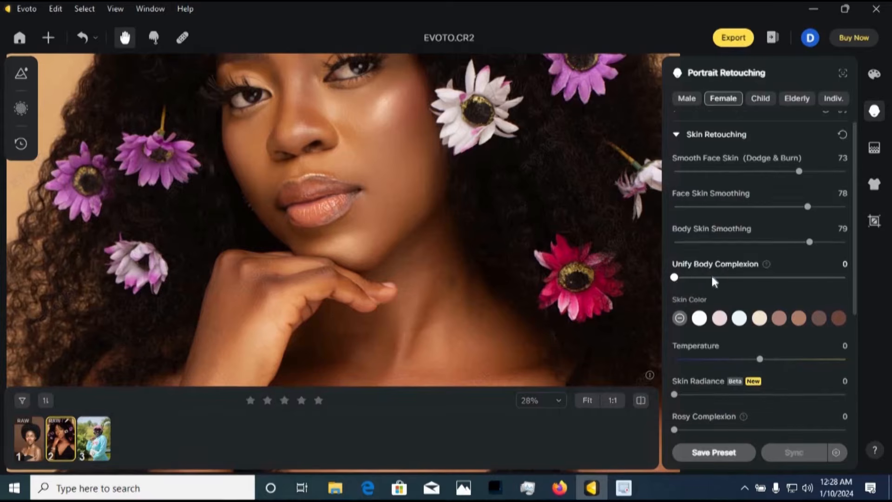
pyautogui.moveTo(712, 277); pyautogui.dragTo(800, 277)
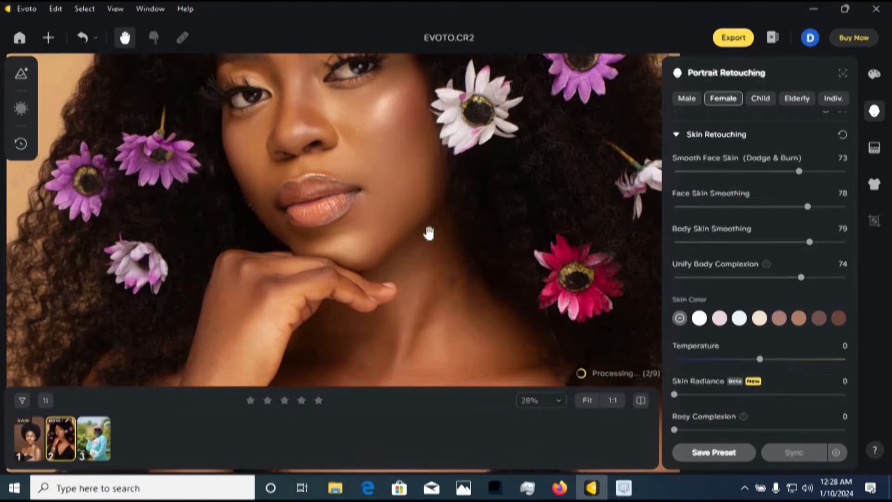
pyautogui.scroll(-3, 428, 233)
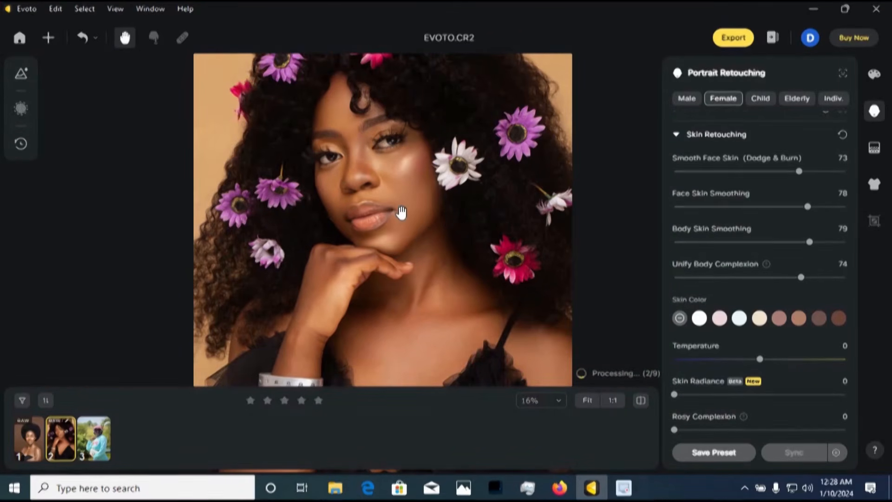
pyautogui.scroll(2, 402, 213)
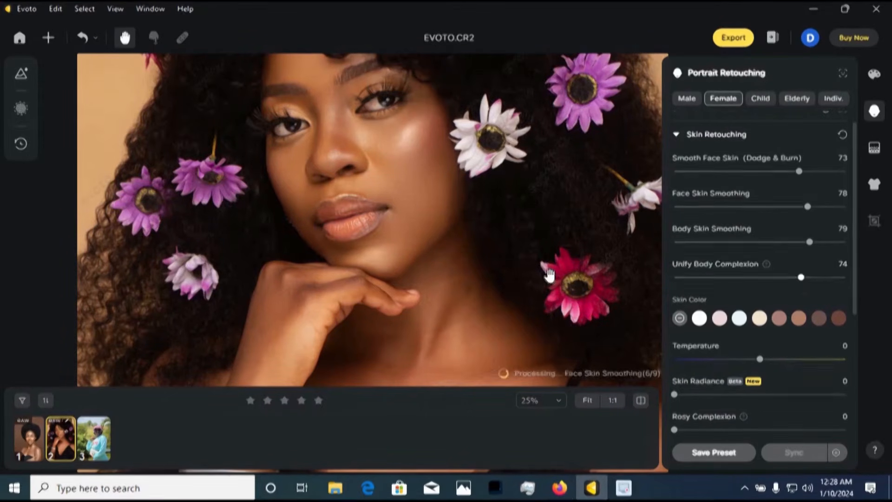
pyautogui.scroll(3, 440, 319)
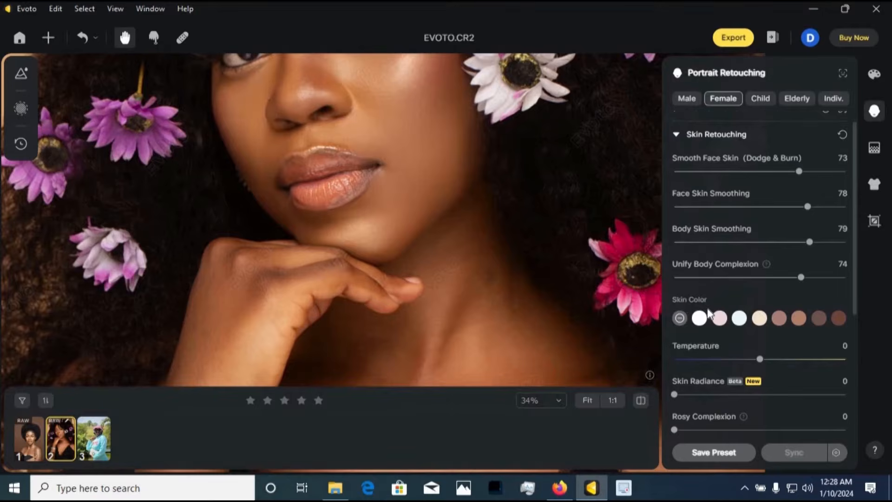
pyautogui.scroll(-3, 398, 265)
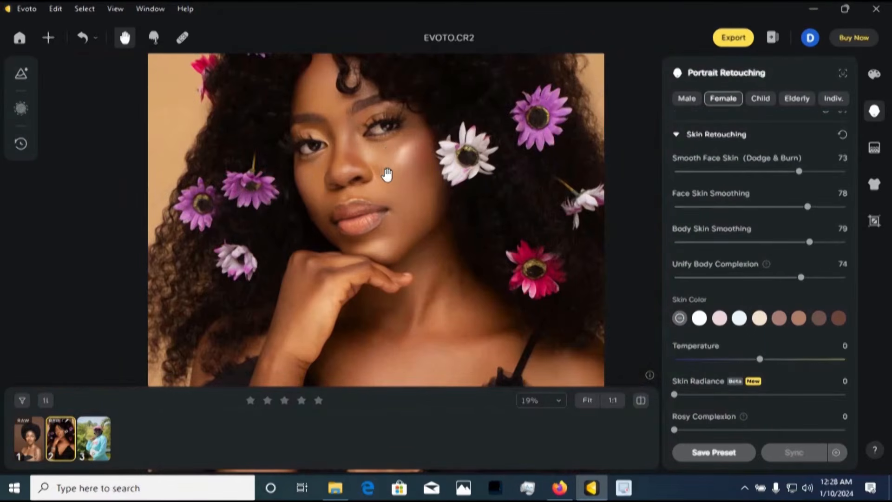
pyautogui.scroll(2, 387, 174)
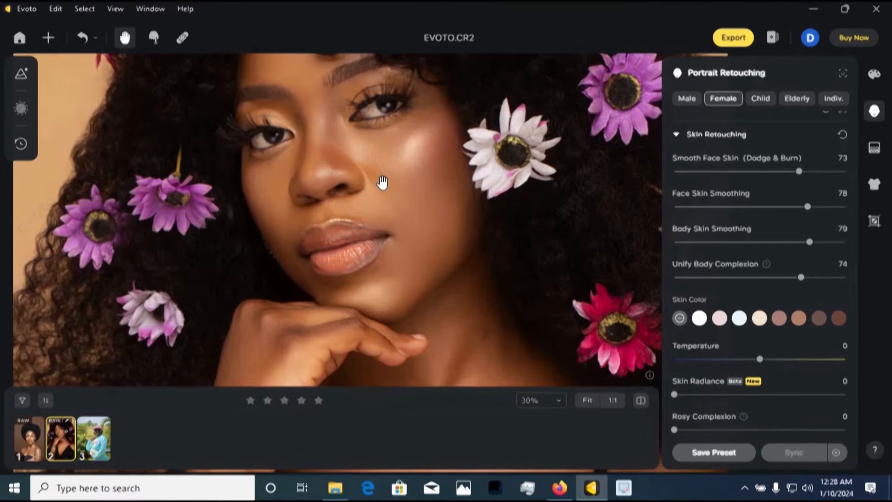
# Try the cream skin color, reduce its amount to 34, and check the lightened skin
pyautogui.click(760, 319)
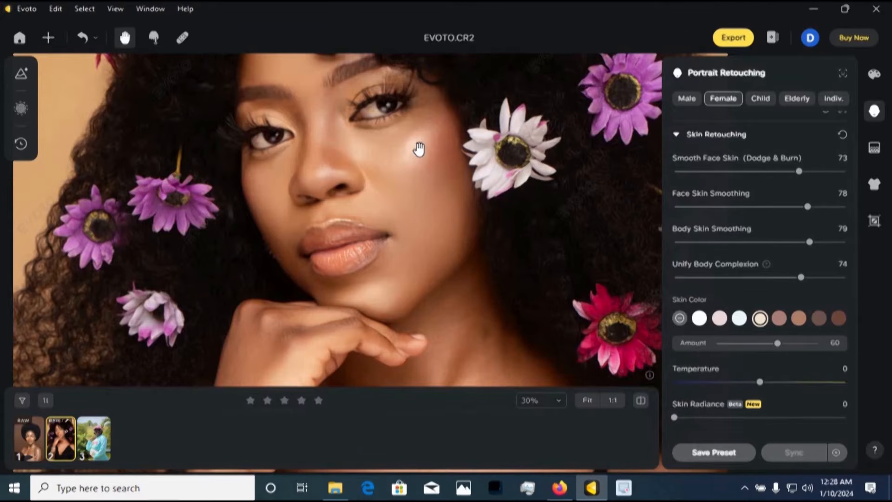
pyautogui.scroll(-3, 417, 148)
pyautogui.scroll(2, 410, 186)
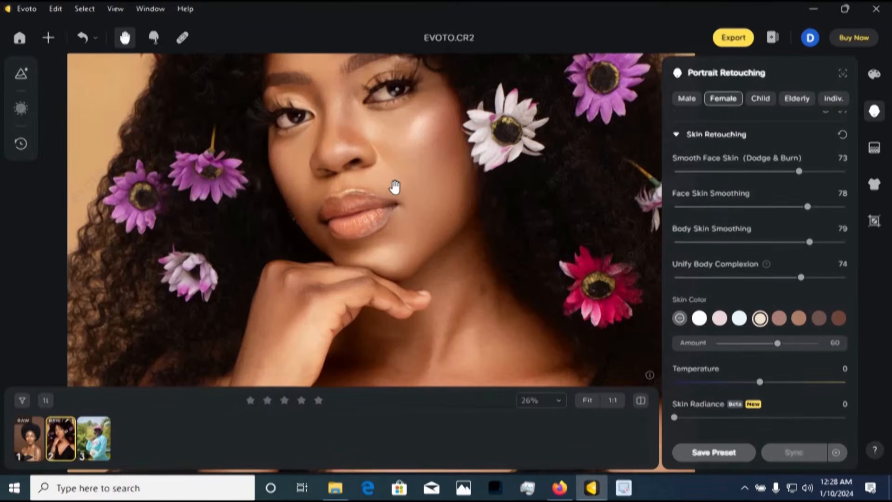
pyautogui.moveTo(770, 344); pyautogui.dragTo(750, 346)
pyautogui.scroll(-3, 478, 265)
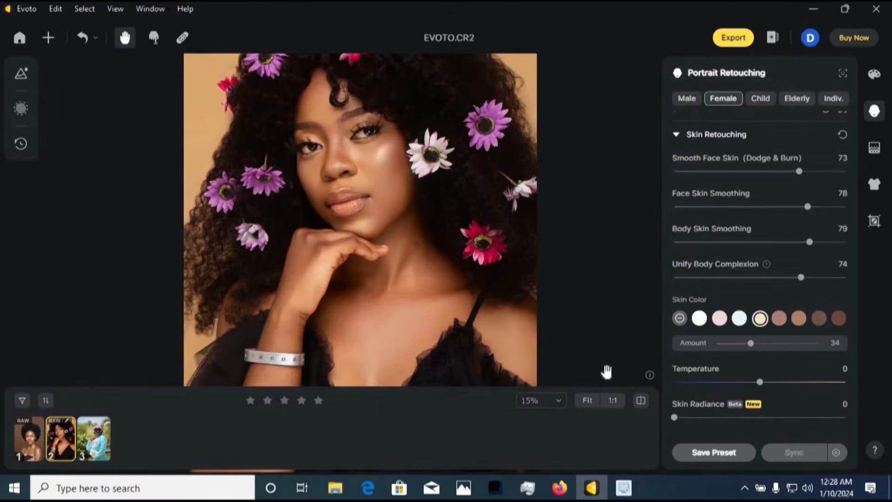
pyautogui.scroll(3, 358, 179)
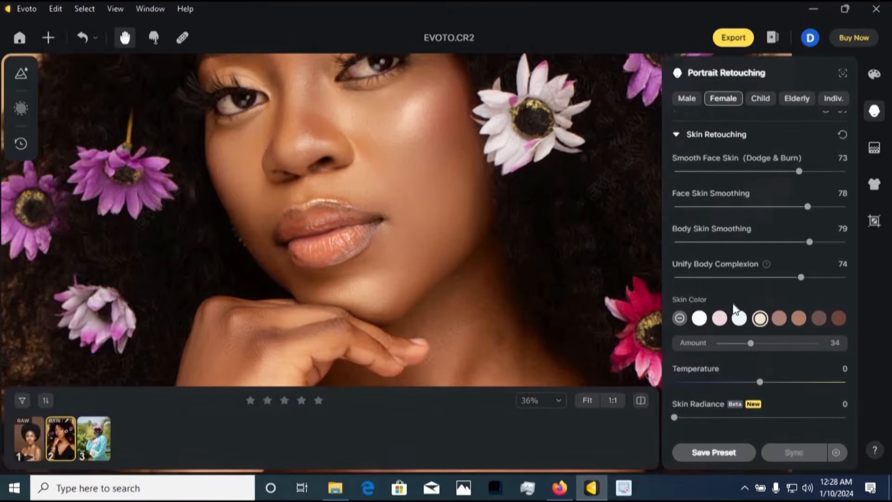
# Try the rosy-brown, tan and two dark brown skin colors in turn and check the tone on the portrait
pyautogui.click(779, 318)
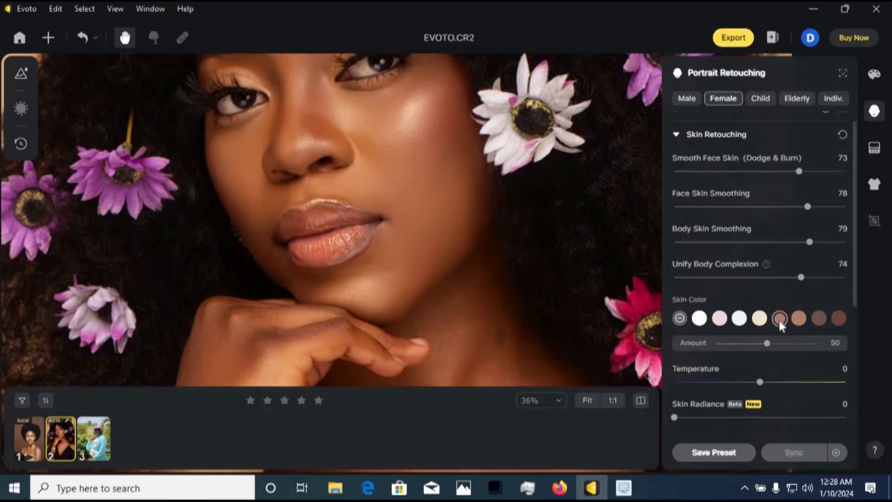
pyautogui.scroll(-3, 449, 242)
pyautogui.click(797, 317)
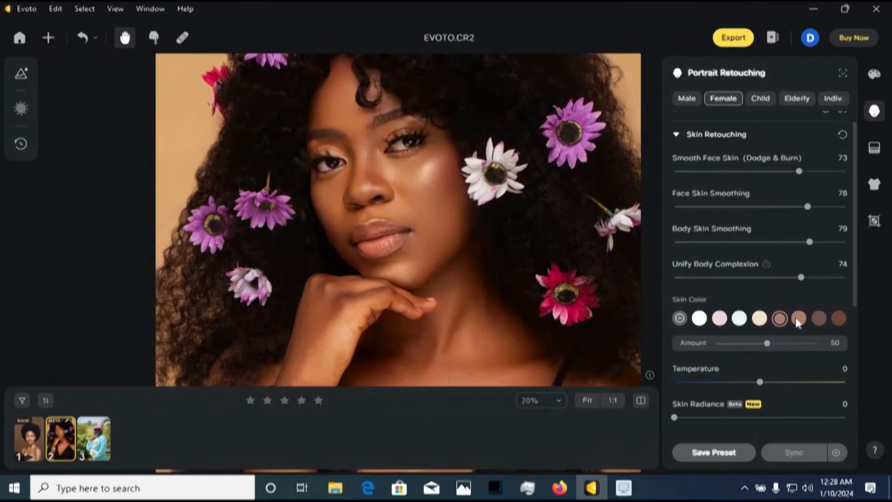
pyautogui.click(839, 318)
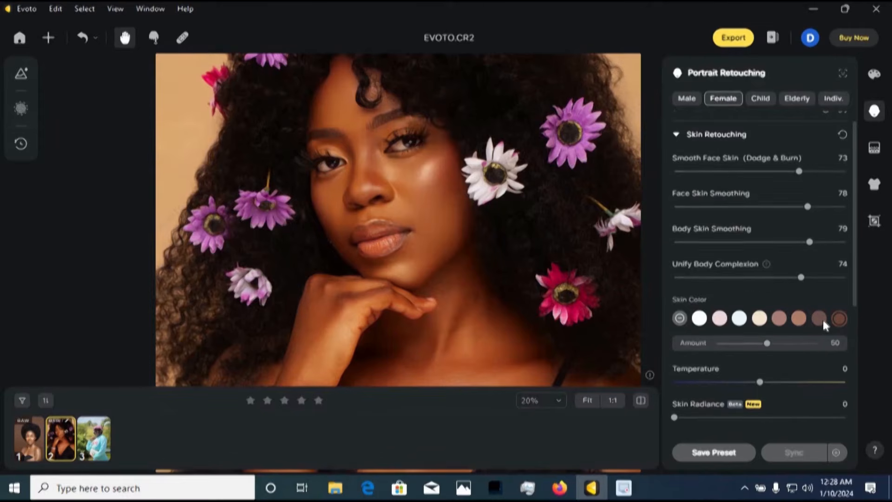
pyautogui.click(820, 318)
pyautogui.scroll(2, 408, 209)
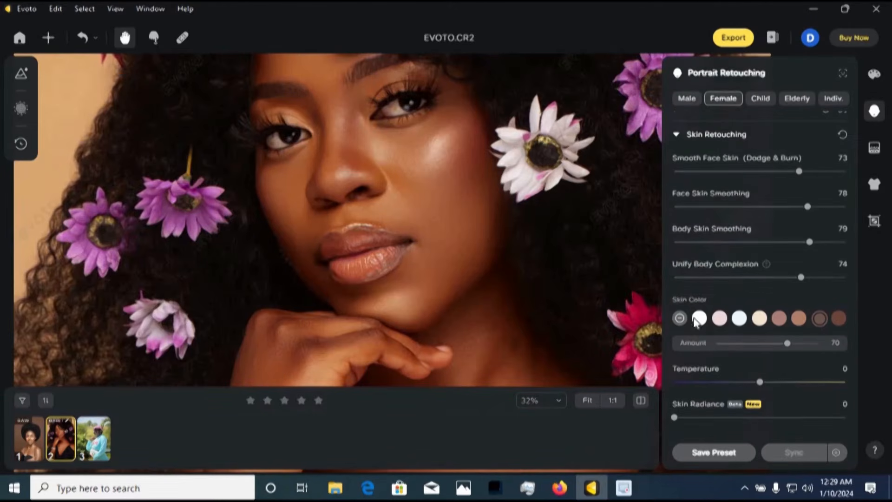
pyautogui.scroll(-3, 495, 252)
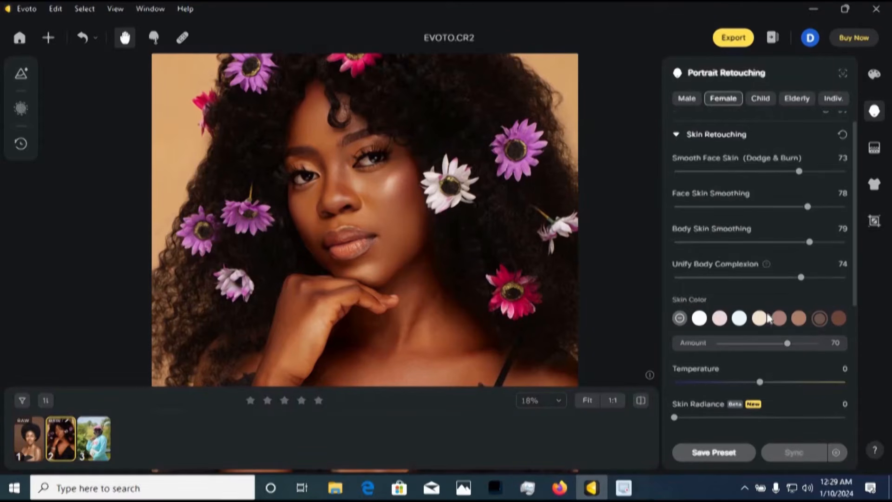
pyautogui.click(797, 318)
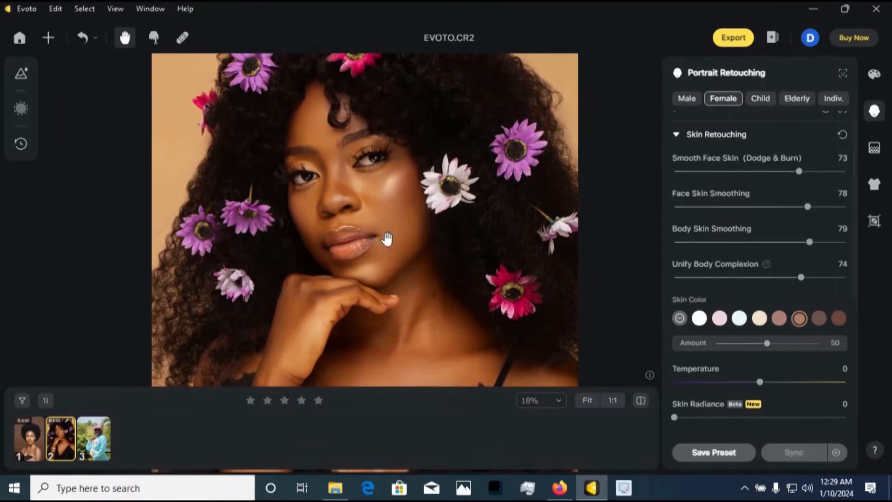
pyautogui.scroll(2, 386, 233)
# Try the cream skin color again at amounts 18 and 15, and remove the skin color
pyautogui.click(759, 319)
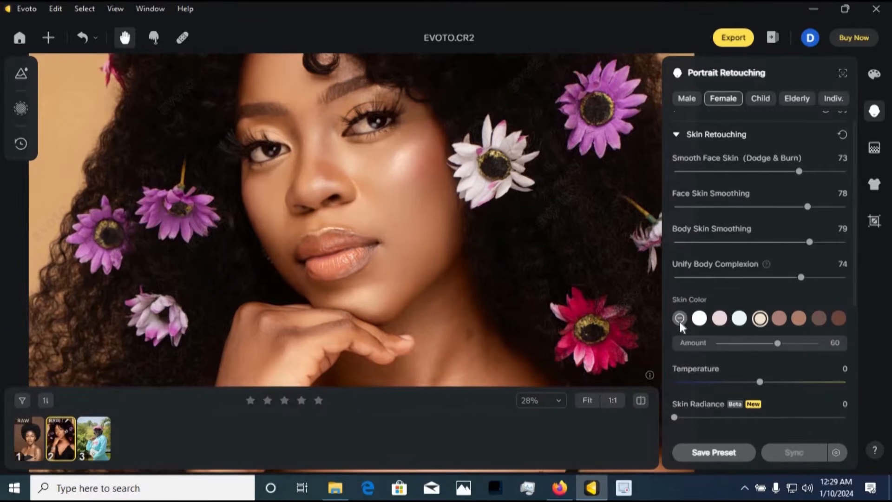
pyautogui.moveTo(773, 343); pyautogui.dragTo(733, 343)
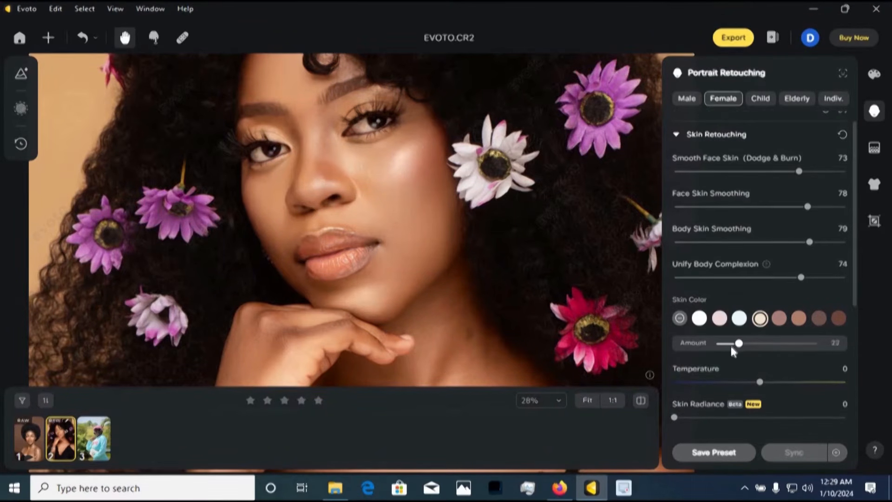
pyautogui.scroll(-3, 426, 164)
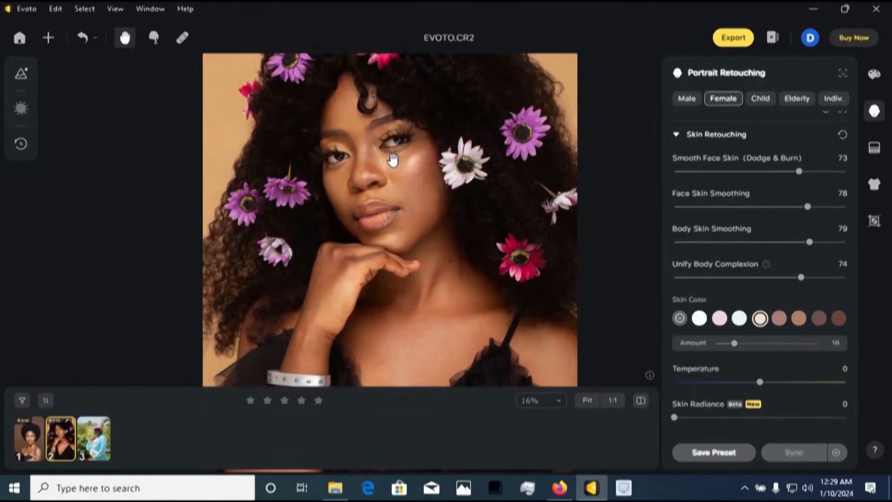
pyautogui.scroll(4, 392, 159)
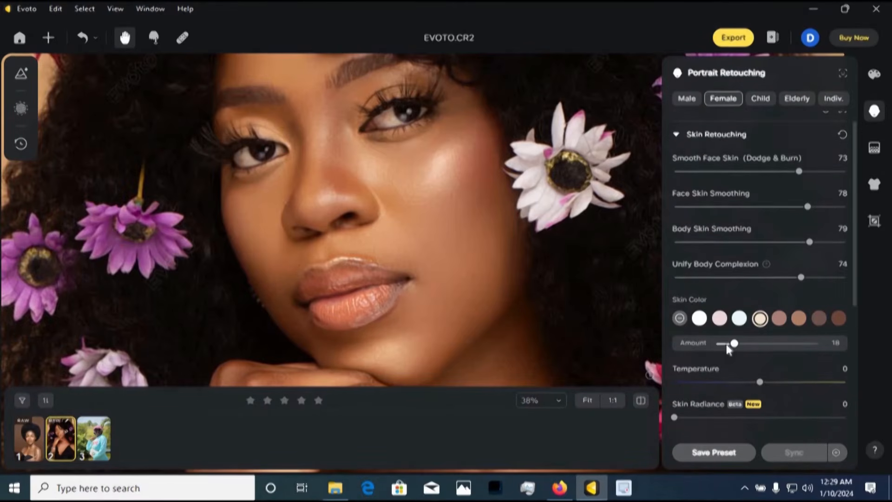
pyautogui.moveTo(727, 344); pyautogui.dragTo(724, 345)
pyautogui.scroll(-3, 545, 278)
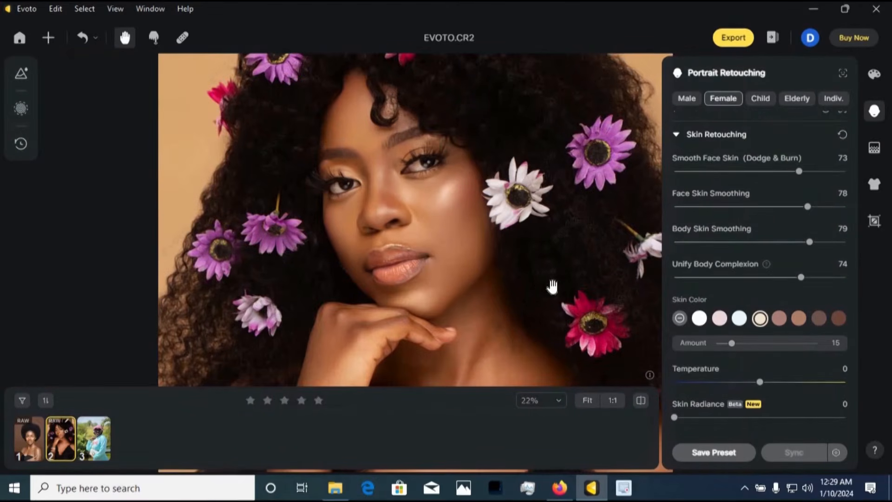
pyautogui.click(680, 319)
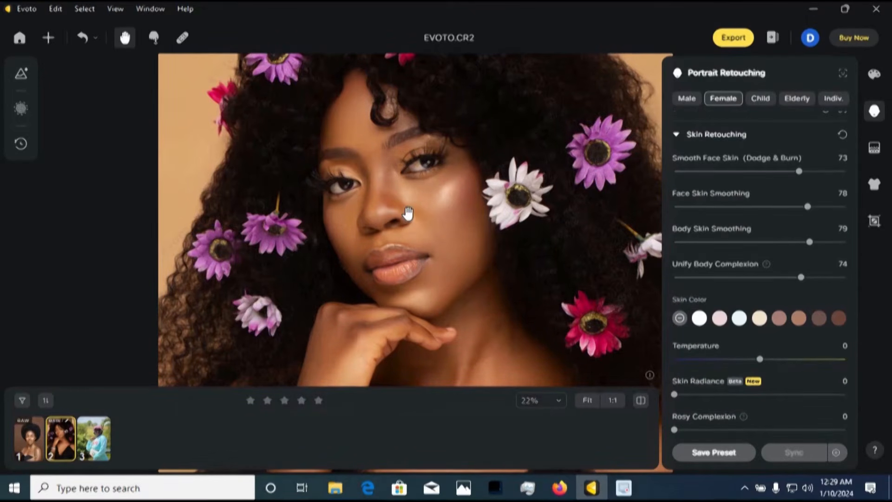
pyautogui.scroll(2, 406, 212)
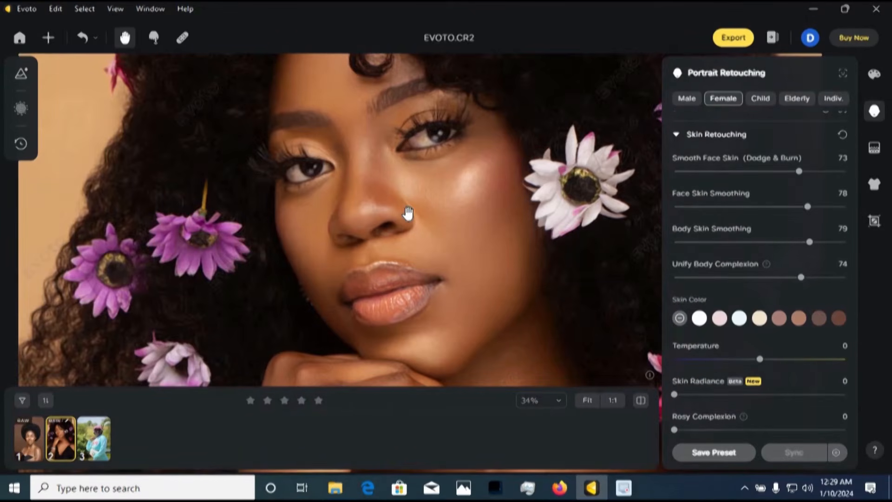
# Apply the rosy-brown skin color next to cream at an amount of 50, and compare the portrait with the original
pyautogui.click(780, 318)
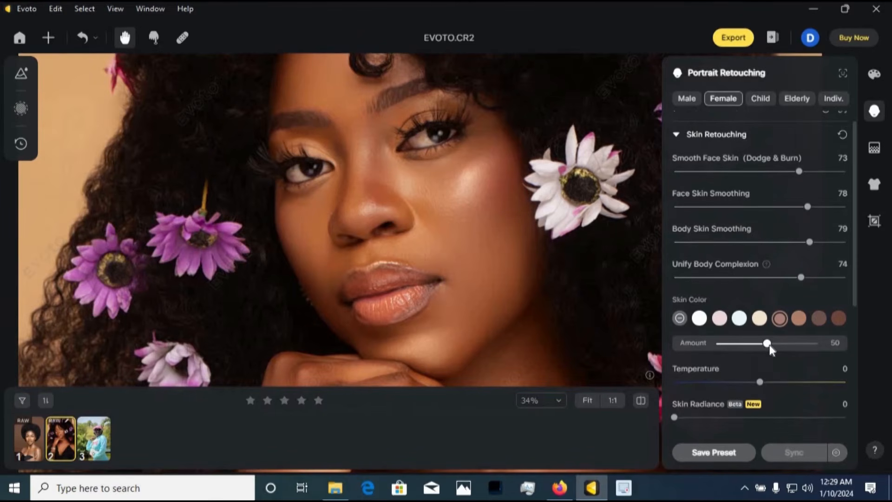
pyautogui.moveTo(768, 343); pyautogui.dragTo(777, 343)
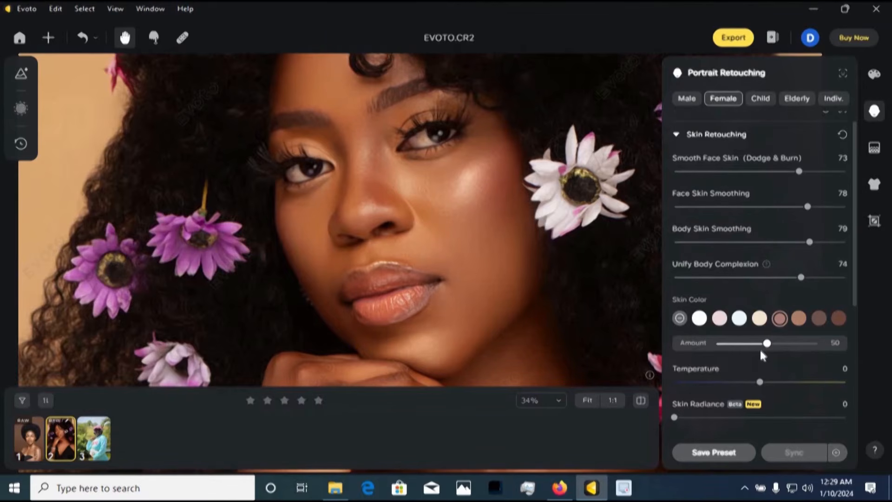
pyautogui.scroll(-3, 418, 144)
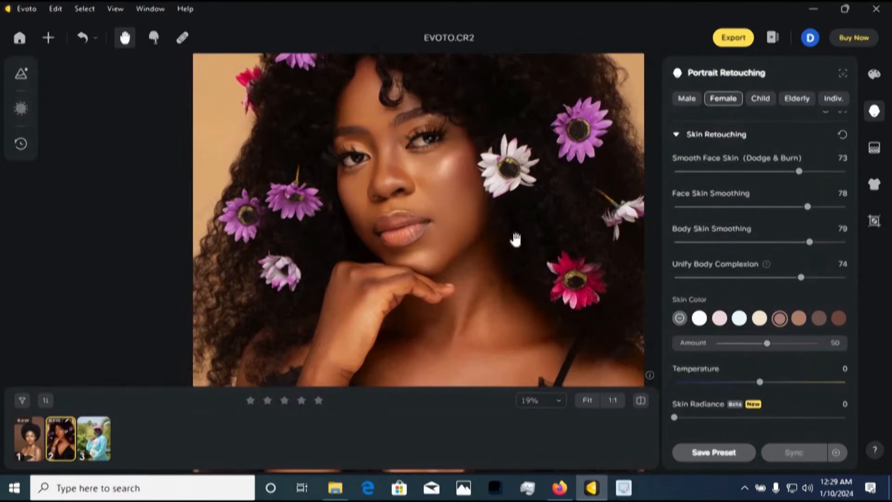
pyautogui.click(644, 401)
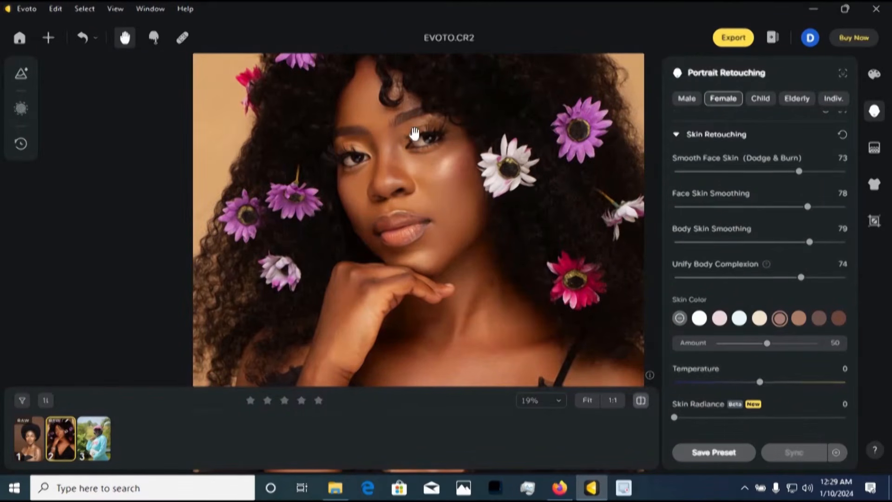
pyautogui.scroll(4, 408, 121)
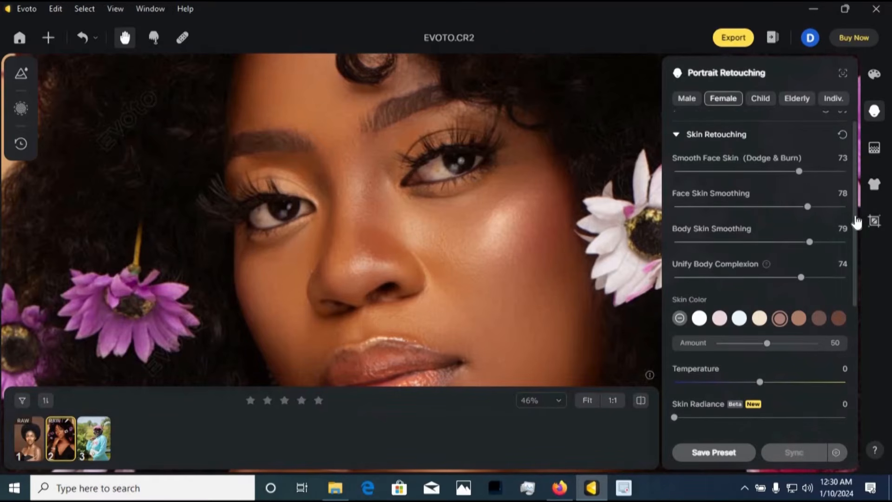
# Set the skin Temperature to 31
pyautogui.moveTo(856, 214); pyautogui.dragTo(857, 283)
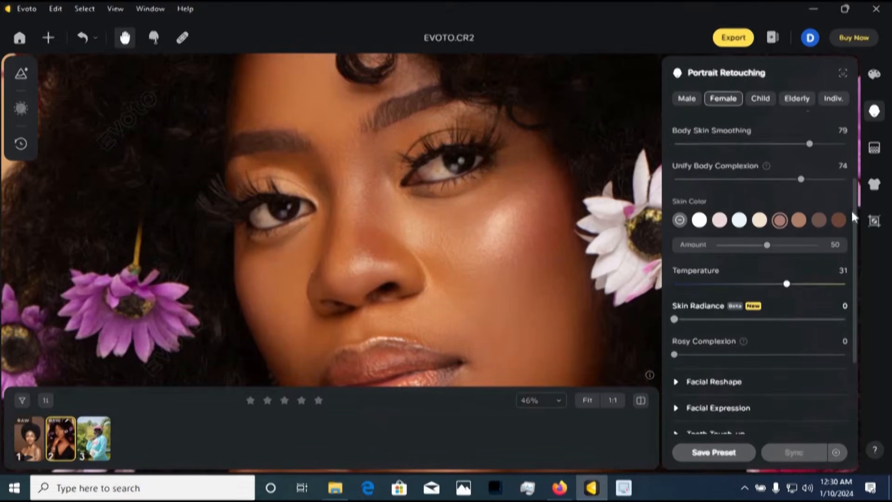
pyautogui.scroll(-2, 854, 224)
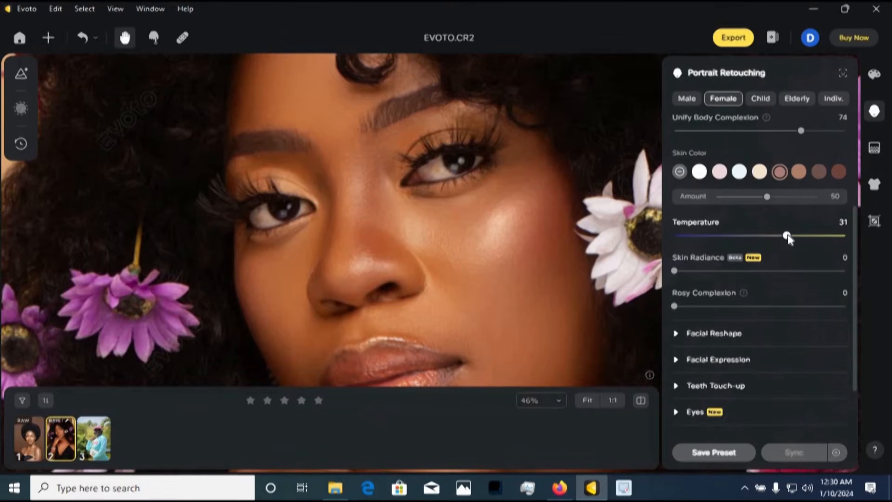
# Cool the skin Temperature to -6 and close the Skin Retouching settings
pyautogui.moveTo(788, 238); pyautogui.dragTo(750, 252)
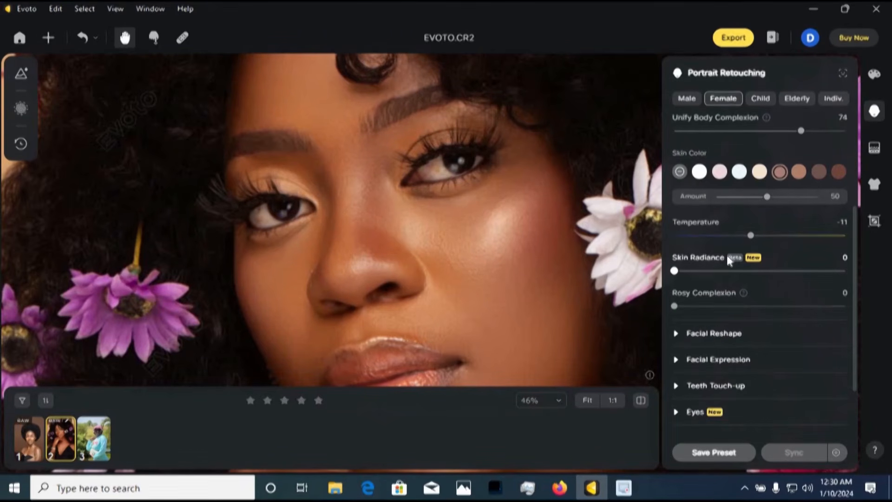
pyautogui.click(756, 235)
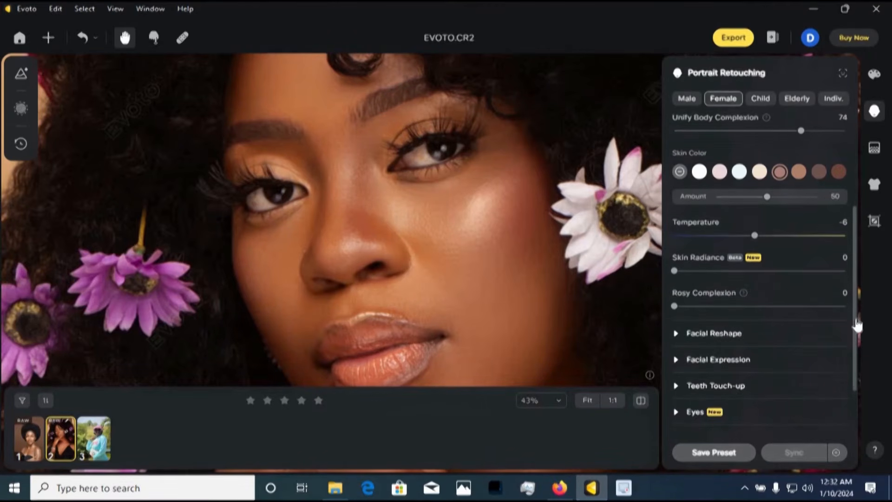
pyautogui.scroll(4, 856, 224)
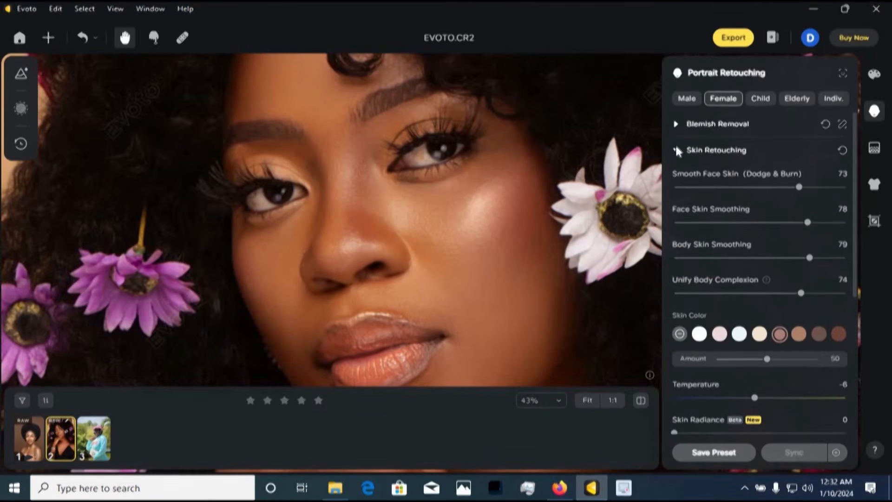
pyautogui.click(676, 150)
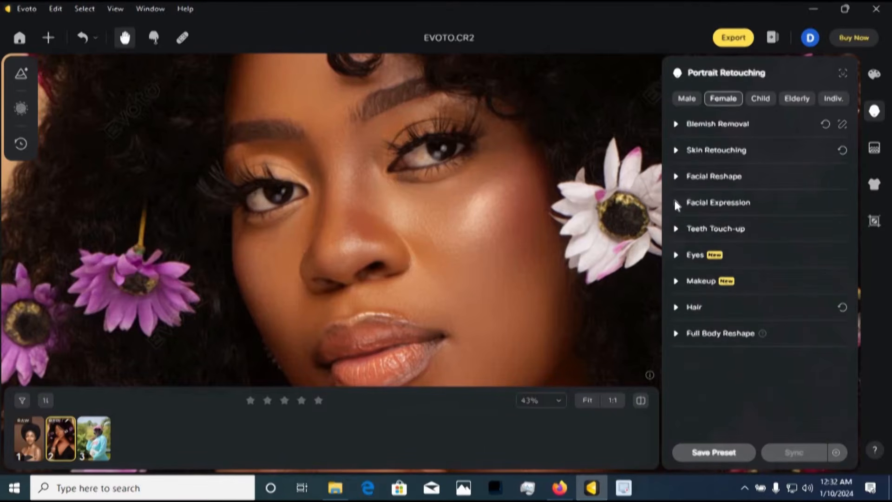
# Try the Gentle Smile facial expression at 93, check the mouth, and reset it to 0
pyautogui.click(676, 203)
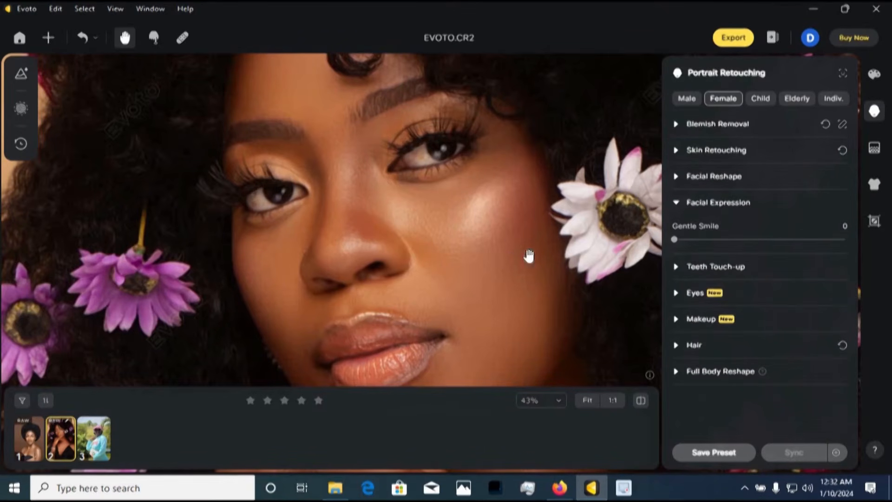
pyautogui.moveTo(514, 231); pyautogui.dragTo(525, 169)
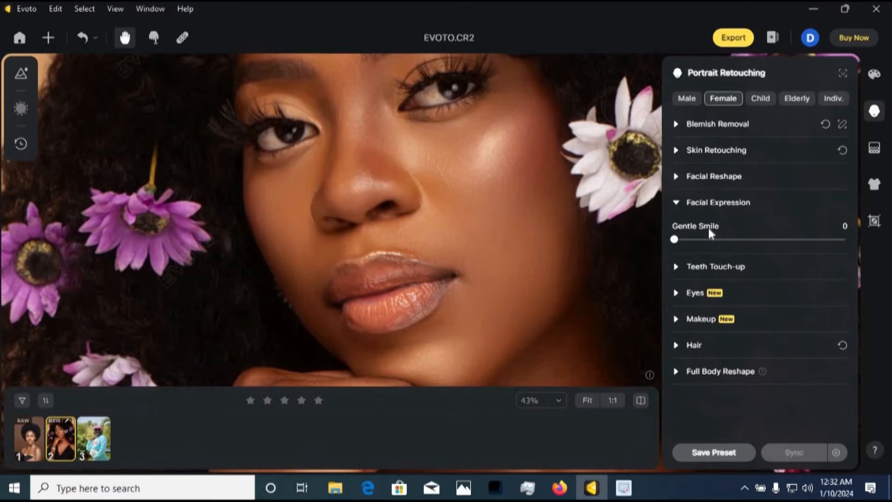
pyautogui.moveTo(674, 239); pyautogui.dragTo(841, 240)
pyautogui.scroll(-3, 518, 233)
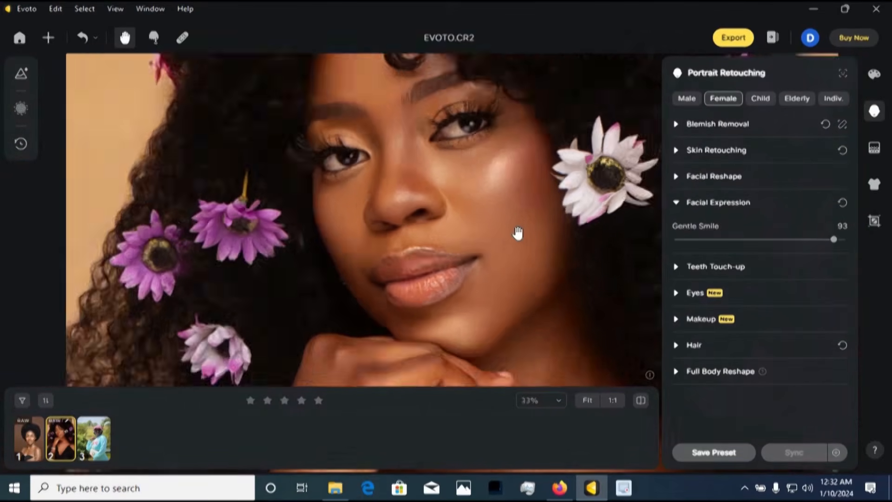
pyautogui.scroll(3, 525, 231)
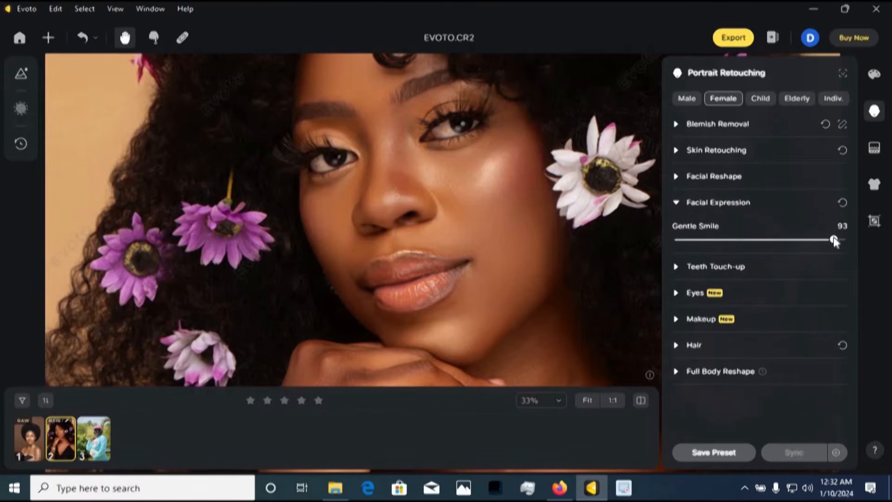
pyautogui.moveTo(733, 251); pyautogui.dragTo(666, 251)
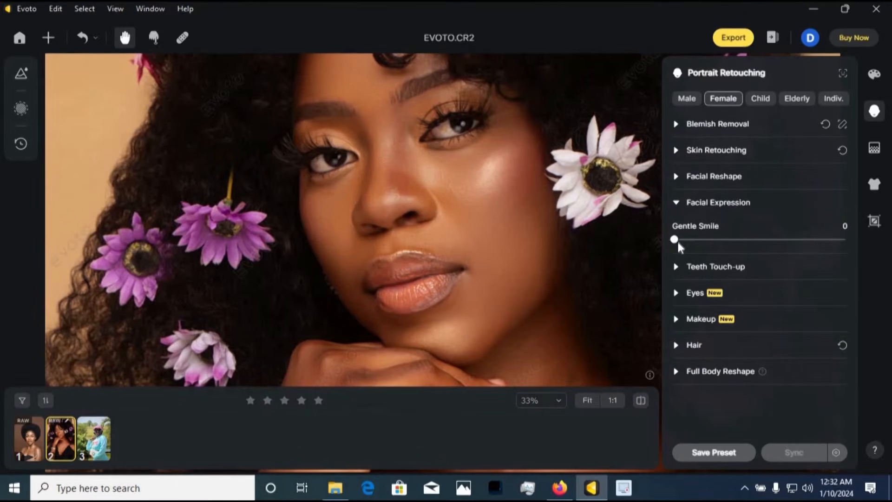
# Try Gentle Smile at 32 and compare the lips up close with the original
pyautogui.moveTo(726, 235); pyautogui.dragTo(728, 235)
pyautogui.moveTo(465, 298); pyautogui.dragTo(434, 196)
pyautogui.scroll(5, 434, 196)
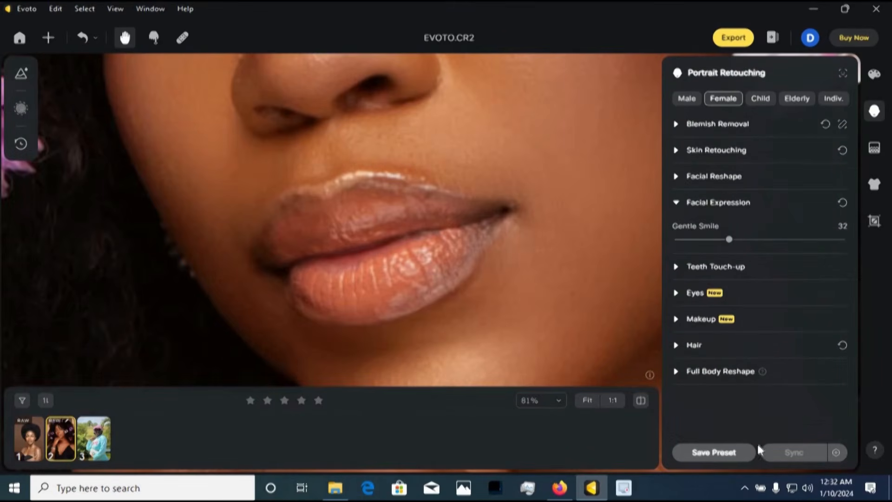
pyautogui.click(641, 400)
pyautogui.click(640, 400)
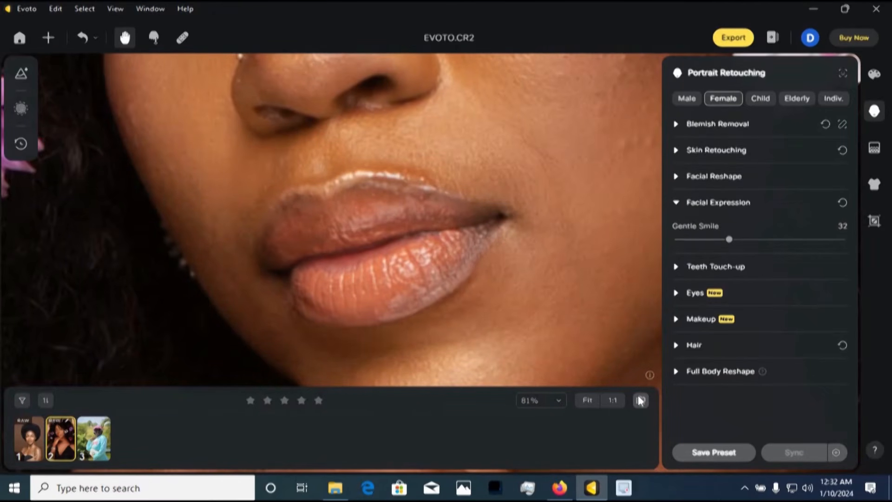
# Try Gentle Smile at 42 and 35 and check the expression on the whole face
pyautogui.moveTo(731, 239); pyautogui.dragTo(746, 239)
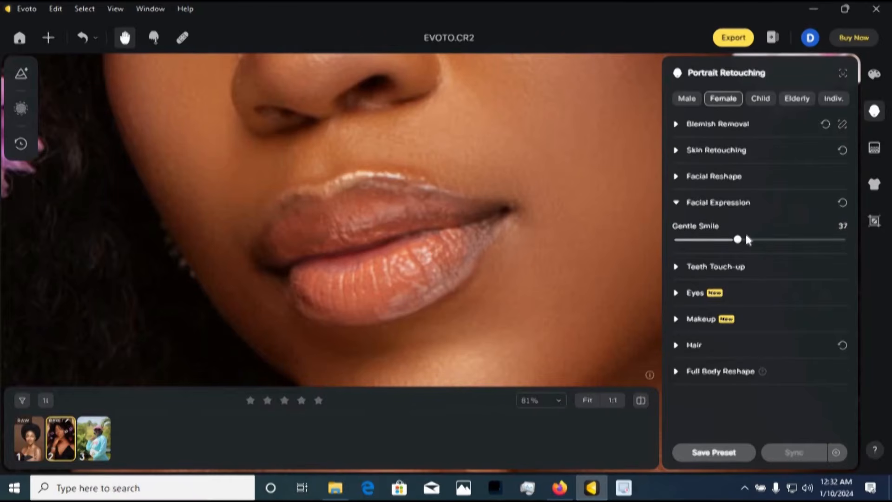
pyautogui.scroll(-5, 438, 225)
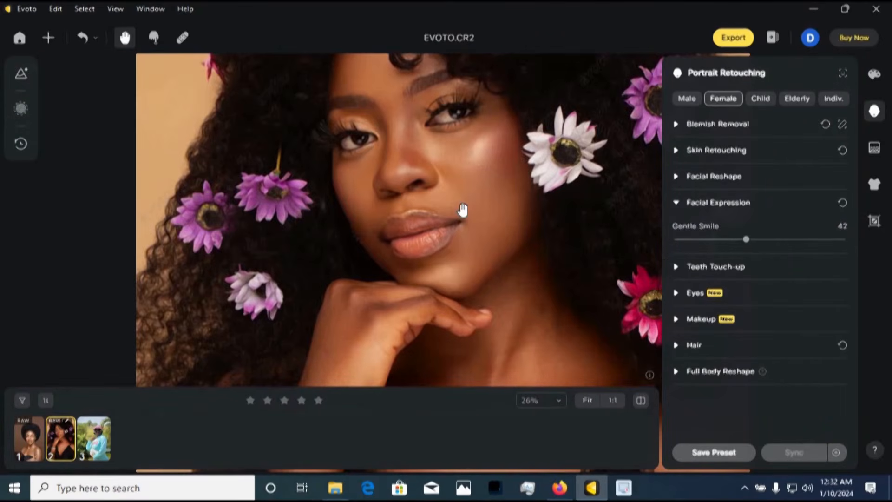
pyautogui.scroll(2, 462, 210)
pyautogui.click(734, 238)
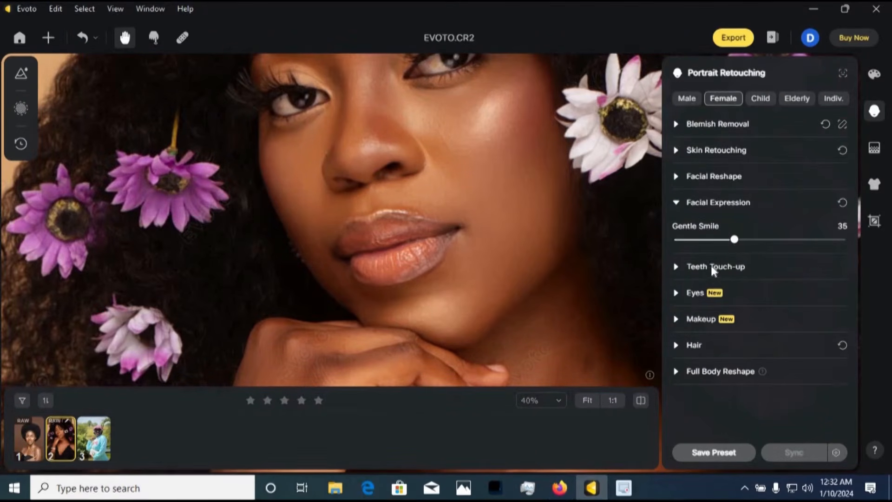
pyautogui.moveTo(478, 201); pyautogui.dragTo(478, 305)
pyautogui.click(735, 239)
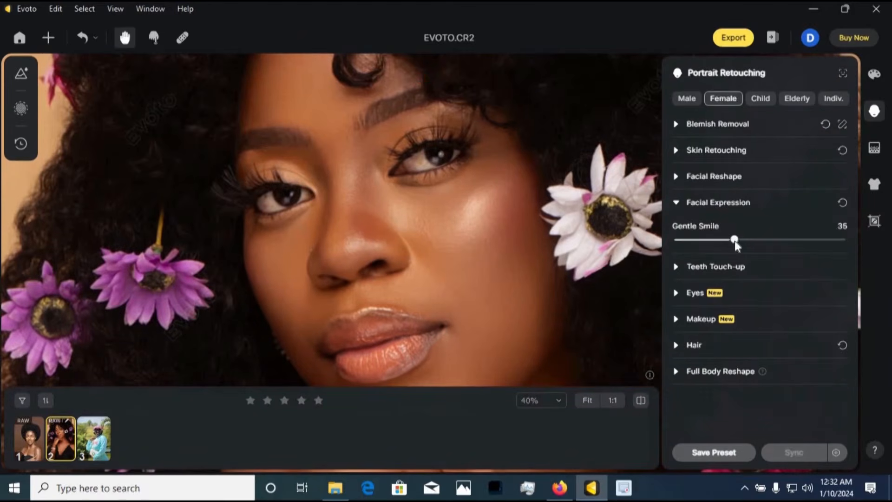
# Set Gentle Smile to 50, compare the portrait with the original, and close the Facial Expression settings
pyautogui.click(761, 239)
pyautogui.scroll(-3, 534, 348)
pyautogui.click(640, 400)
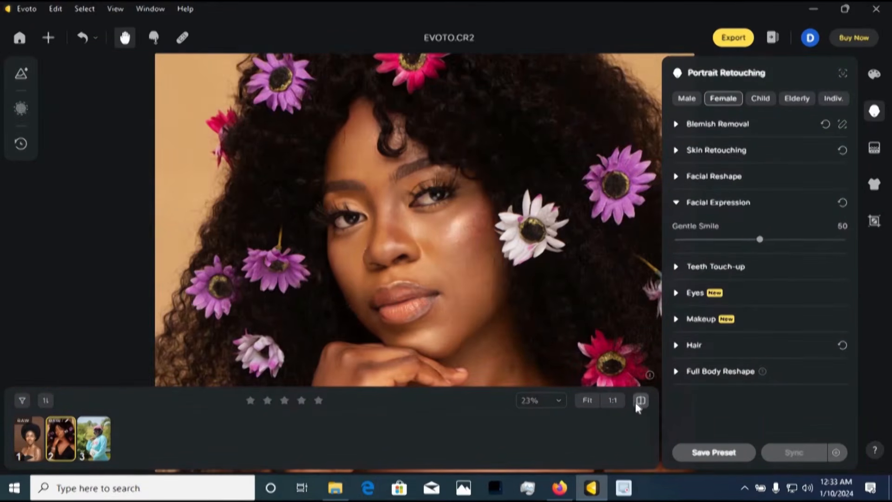
pyautogui.click(640, 400)
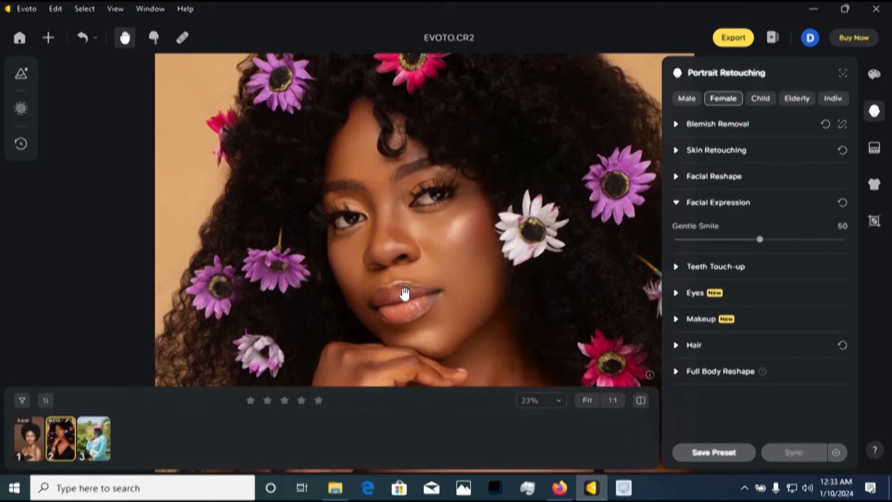
pyautogui.scroll(4, 404, 293)
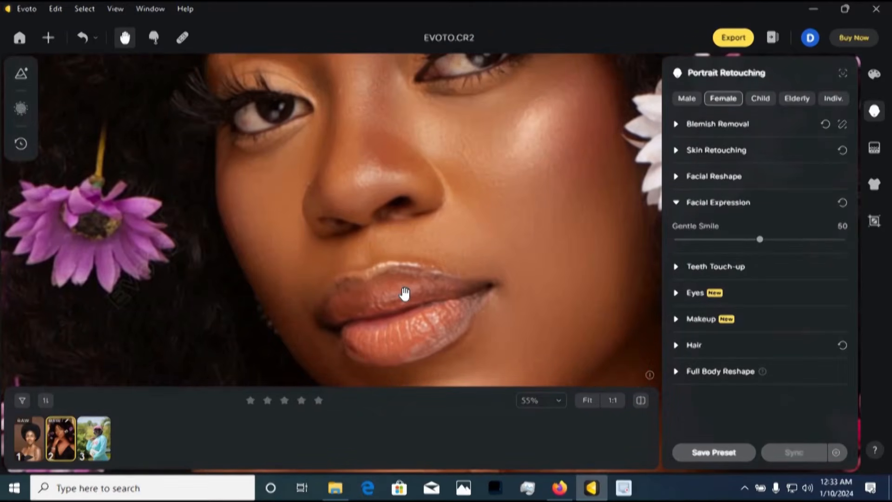
pyautogui.scroll(-3, 404, 292)
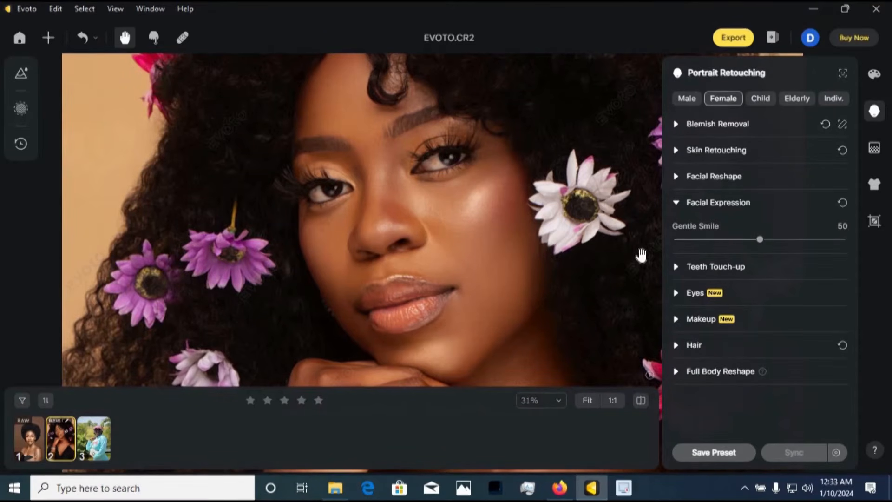
pyautogui.click(677, 202)
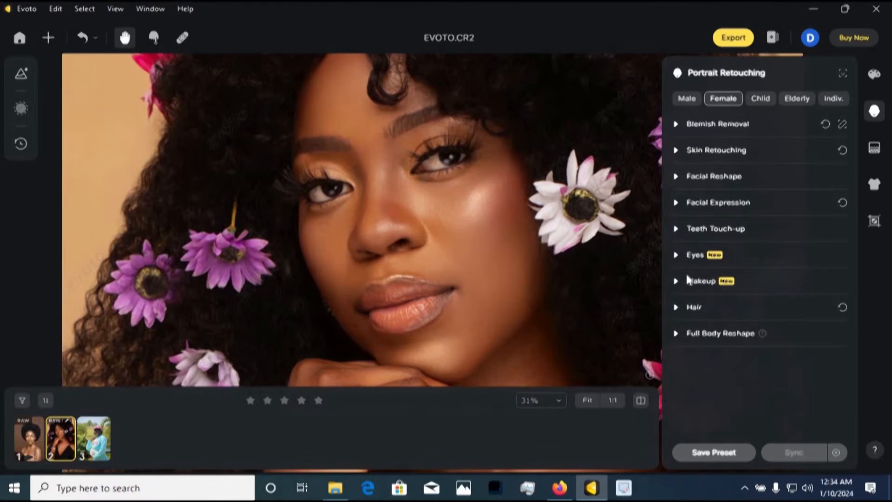
# Set the eye Brightness to 79 and compare the eyes up close with the original
pyautogui.click(676, 254)
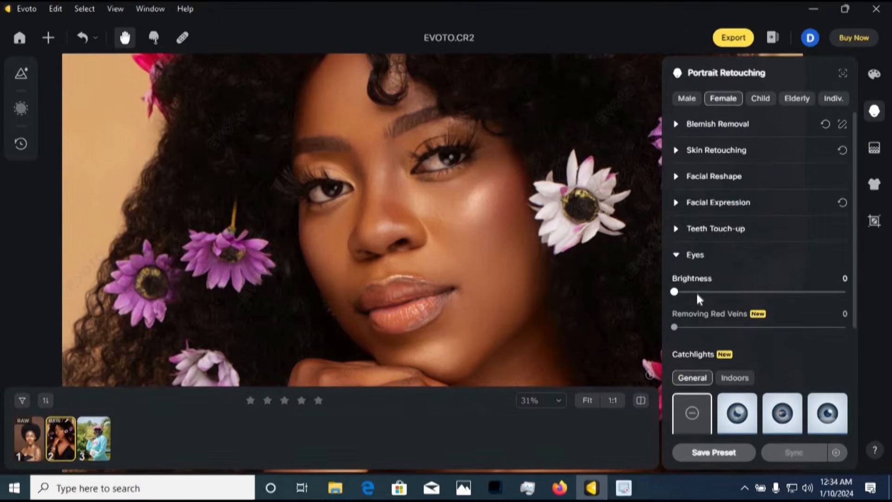
pyautogui.scroll(-2, 695, 291)
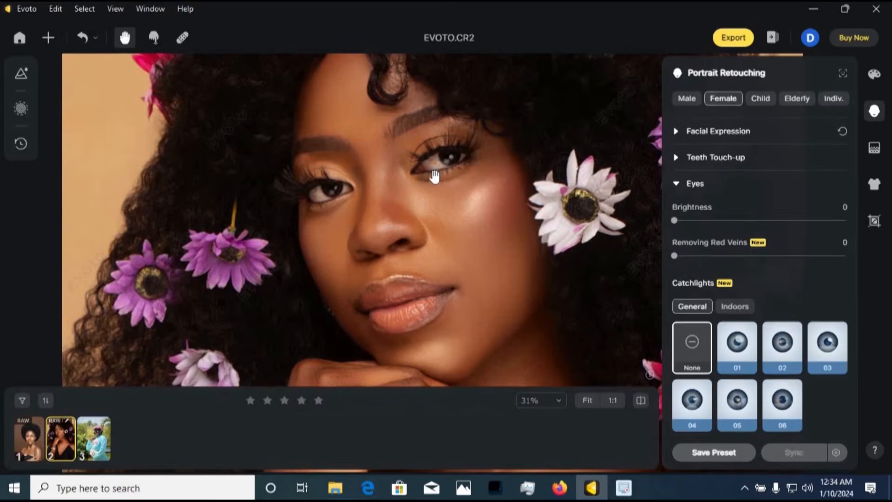
pyautogui.scroll(2, 442, 172)
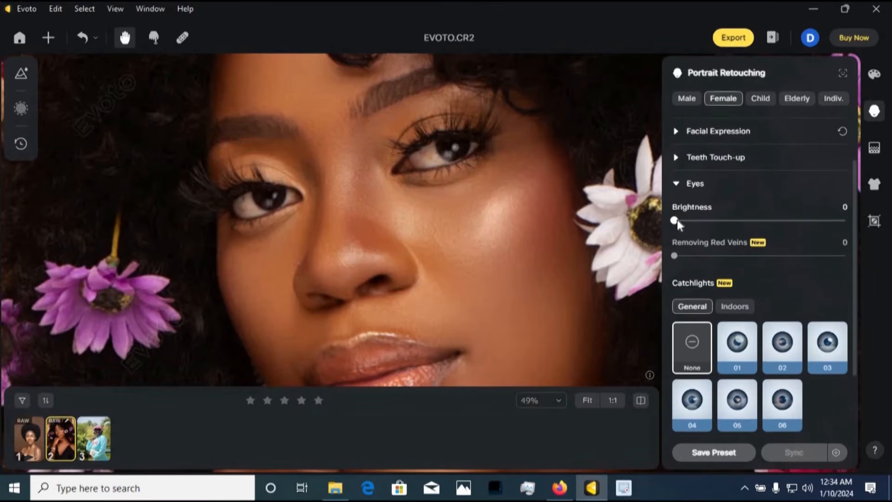
pyautogui.moveTo(676, 219); pyautogui.dragTo(810, 221)
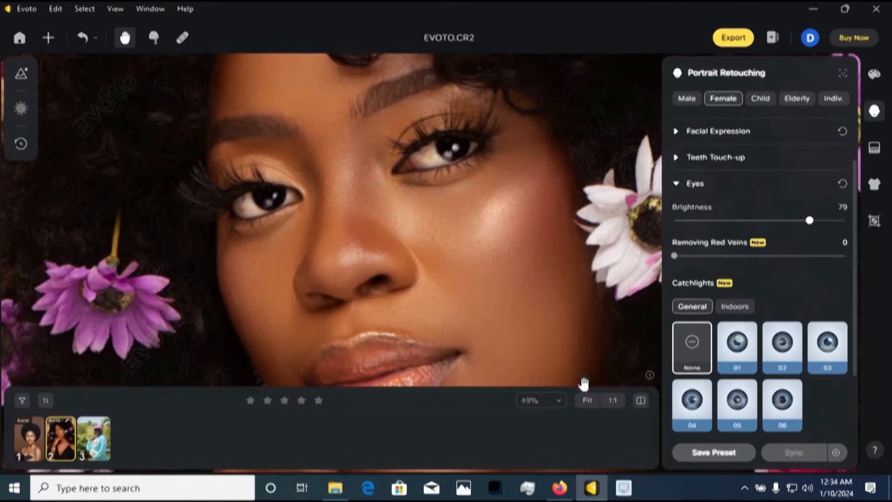
pyautogui.click(640, 400)
pyautogui.scroll(2, 420, 140)
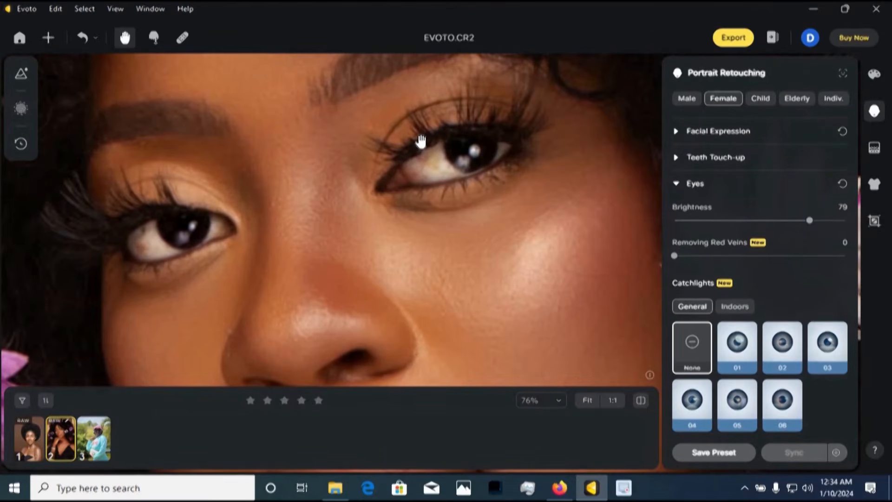
pyautogui.scroll(2, 421, 140)
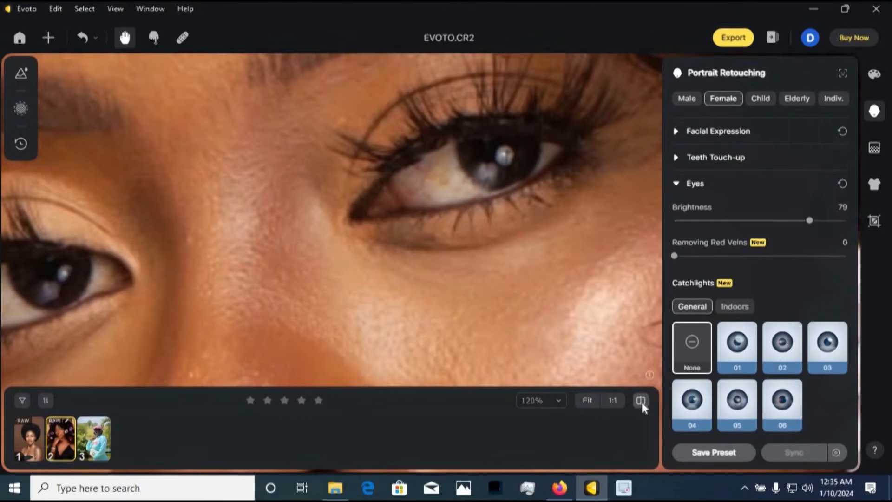
pyautogui.click(641, 401)
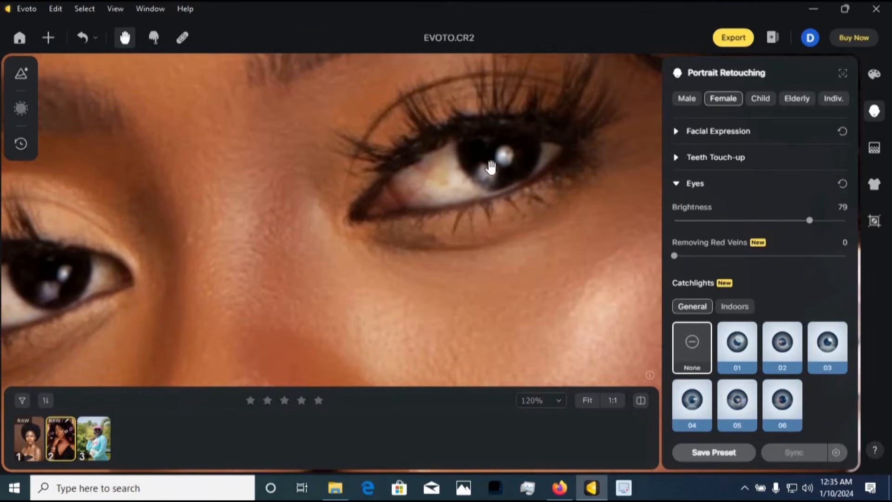
pyautogui.scroll(-3, 478, 171)
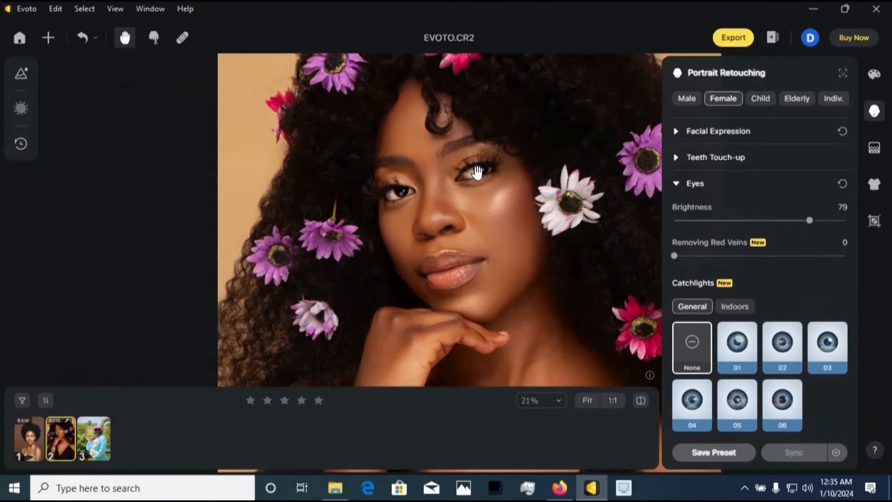
# Set Removing Red Veins to 94 and compare the white of the eye with the original
pyautogui.scroll(1, 477, 171)
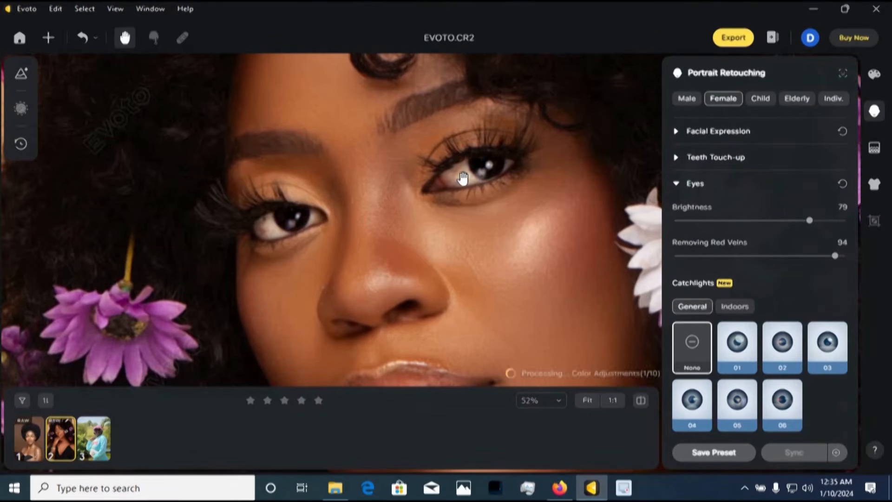
pyautogui.scroll(3, 480, 179)
pyautogui.moveTo(453, 215); pyautogui.dragTo(423, 266)
pyautogui.scroll(2, 420, 238)
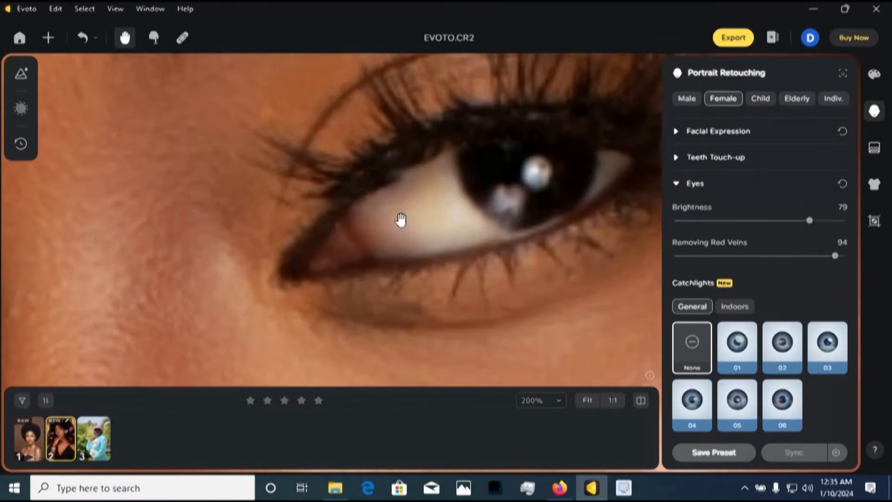
pyautogui.click(642, 402)
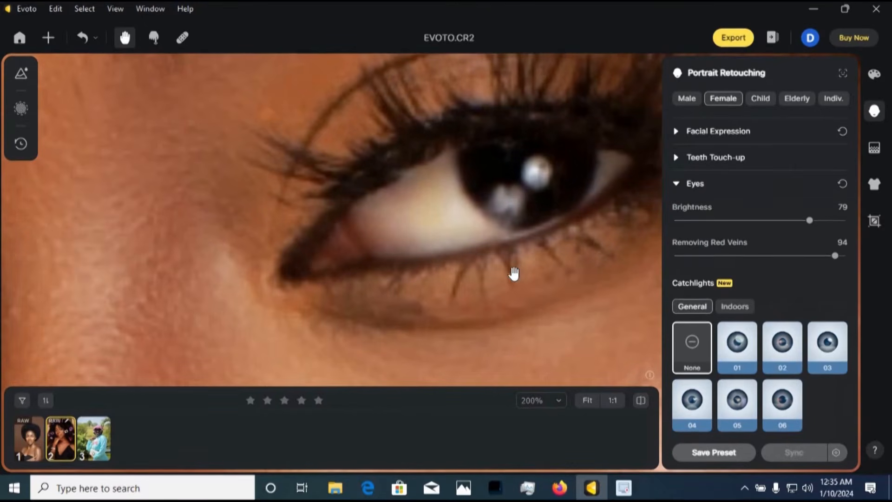
pyautogui.scroll(-5, 499, 304)
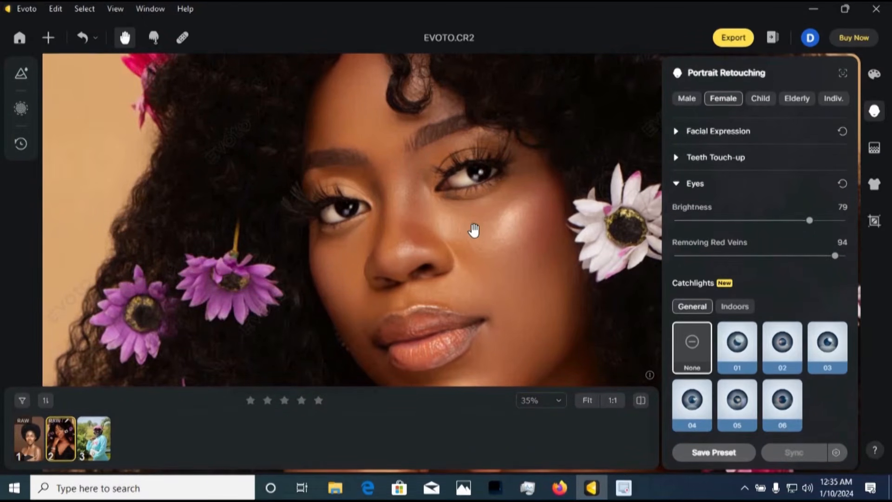
# Look through the General and Indoors catchlights and try Indoors style 02 on the eyes up close
pyautogui.click(734, 307)
pyautogui.click(694, 308)
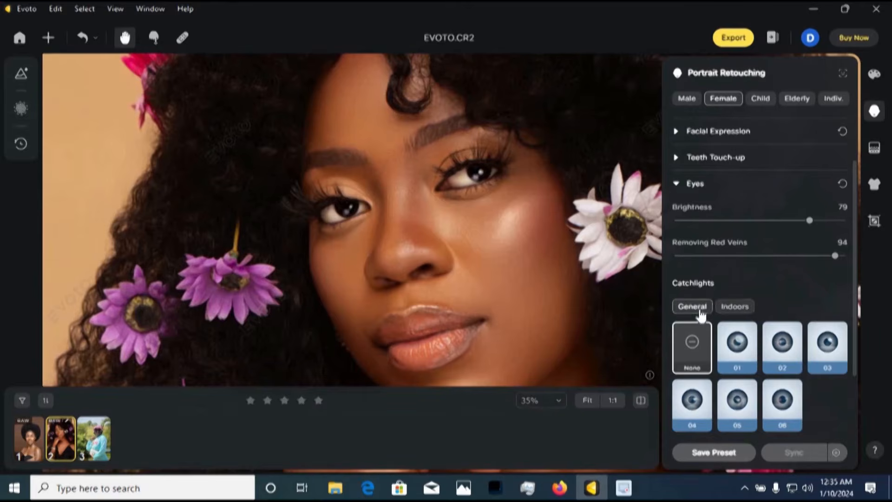
pyautogui.click(734, 309)
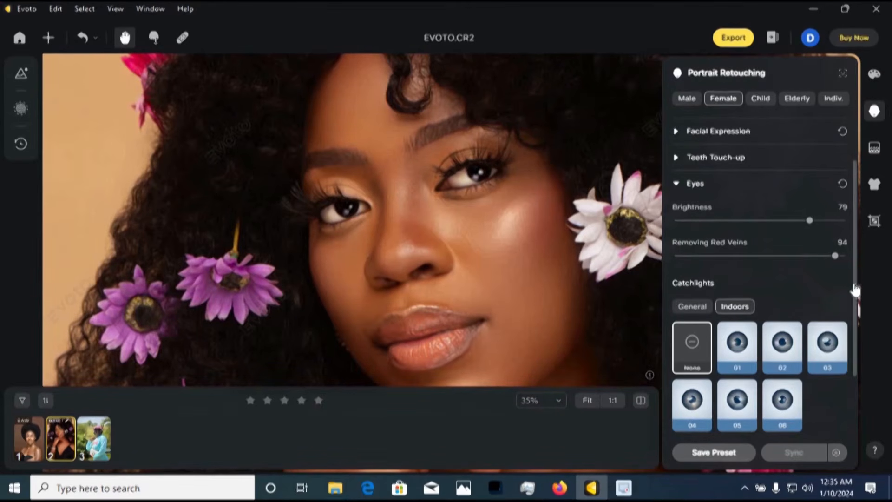
pyautogui.scroll(-1, 841, 311)
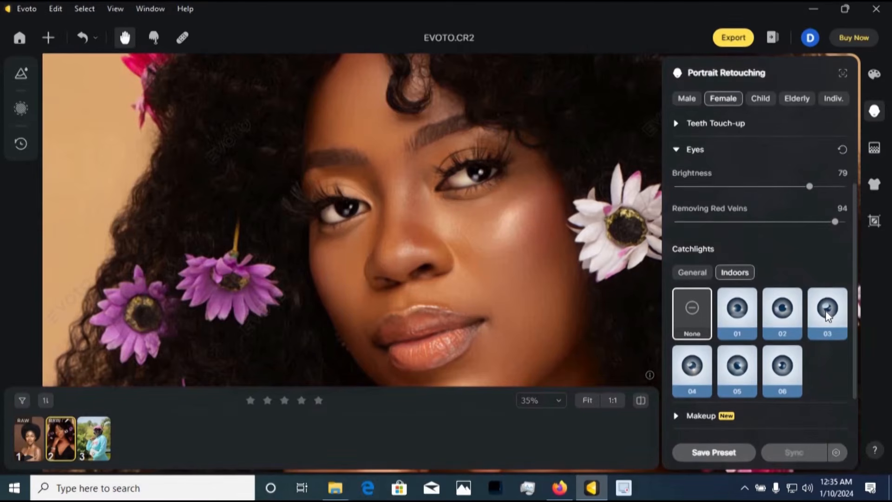
pyautogui.click(826, 315)
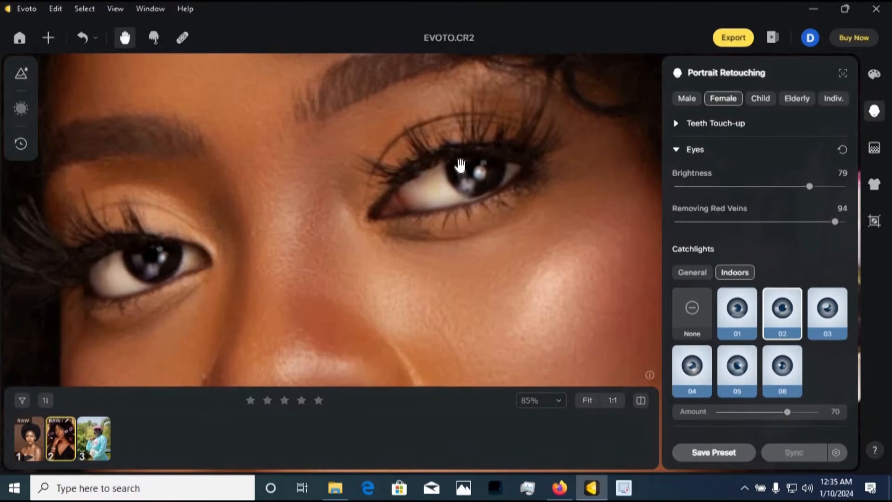
pyautogui.scroll(5, 459, 165)
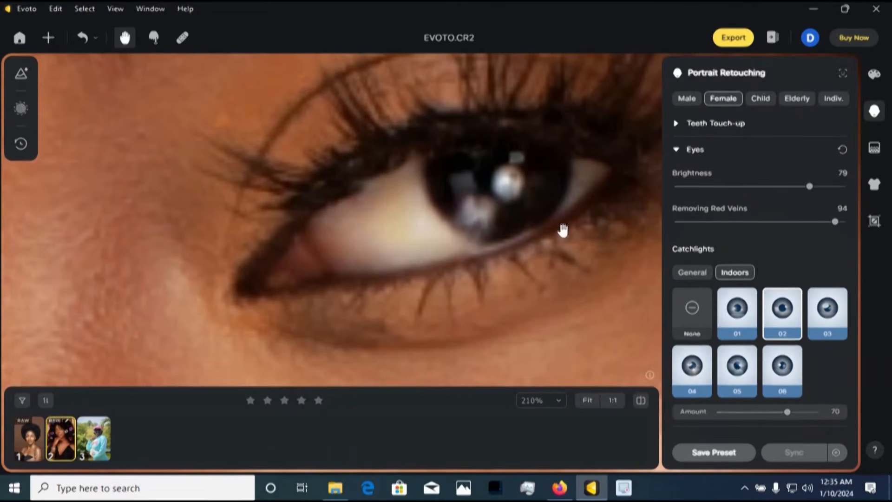
# Try the Indoors catchlights 01, 05, 06 and 04 on the zoomed-in eye
pyautogui.click(736, 314)
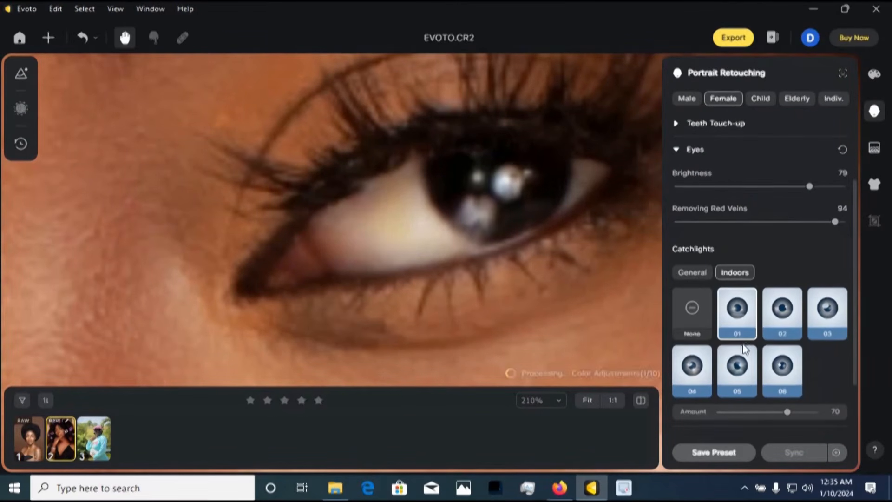
pyautogui.click(730, 371)
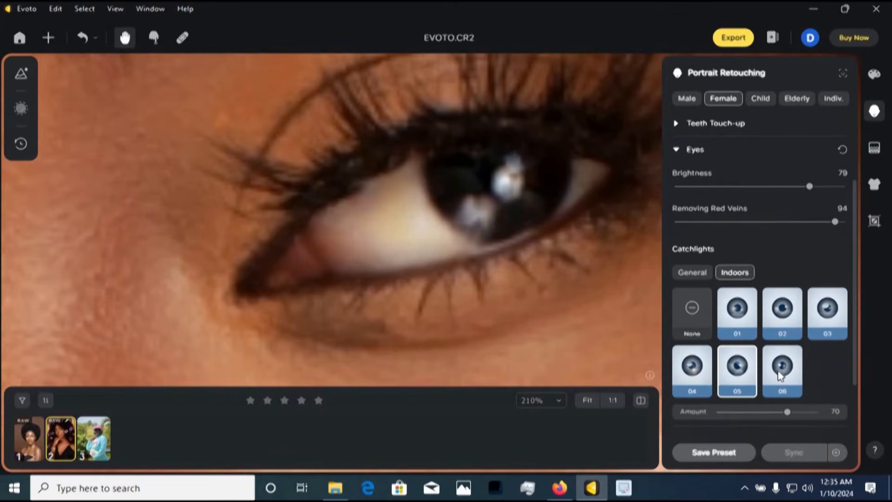
pyautogui.click(765, 377)
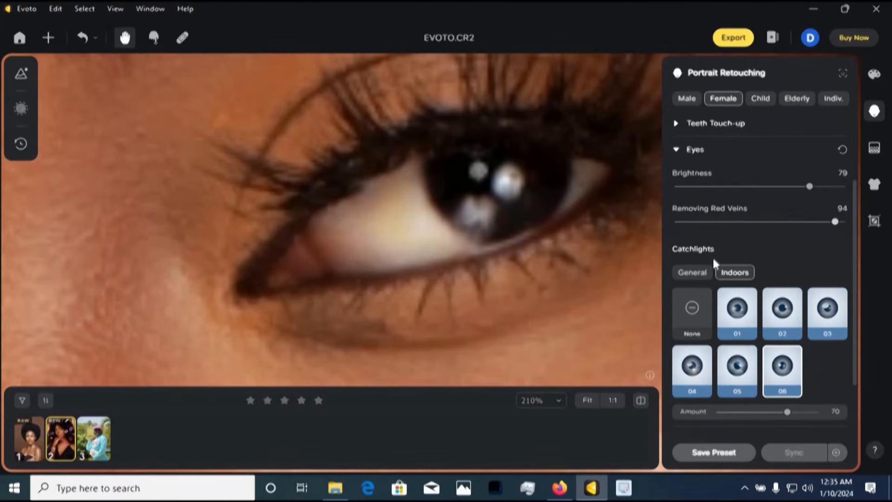
pyautogui.click(694, 367)
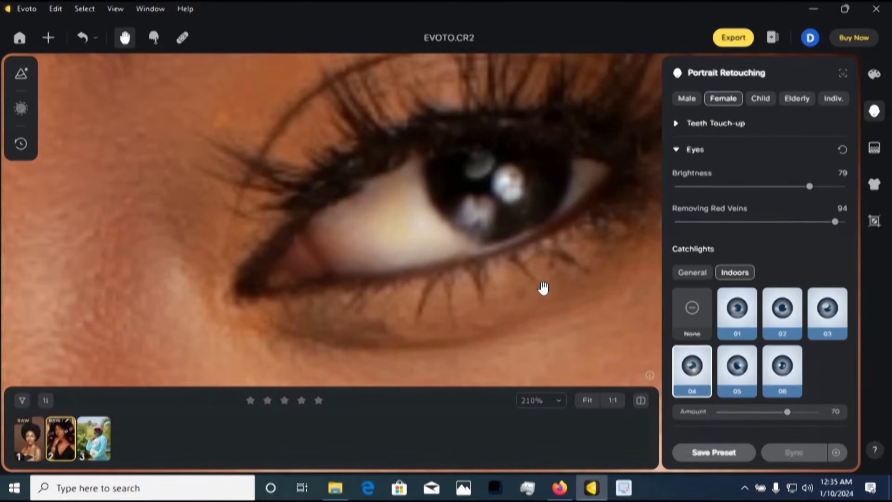
# Try the General catchlights 01 and 02 on the same eye
pyautogui.click(690, 273)
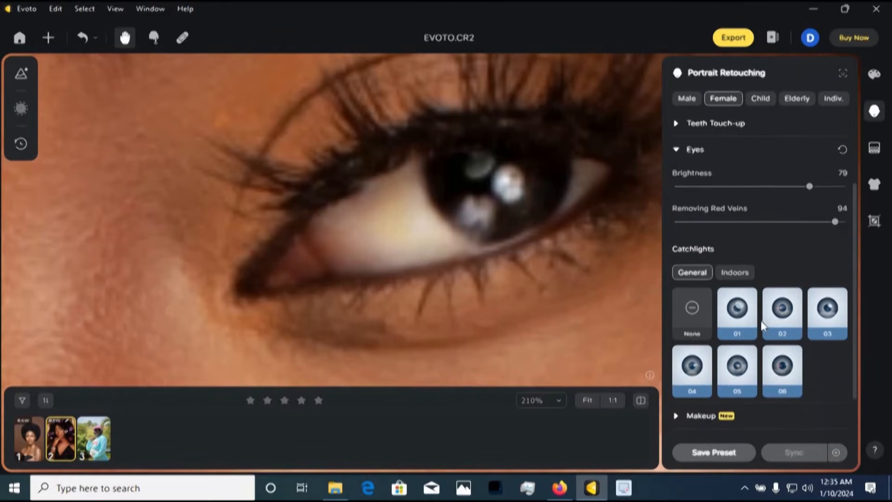
pyautogui.click(746, 318)
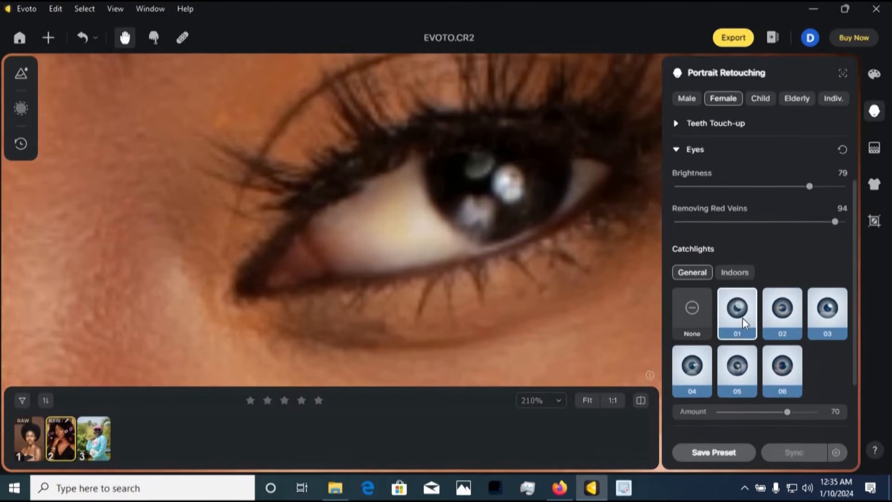
pyautogui.click(767, 318)
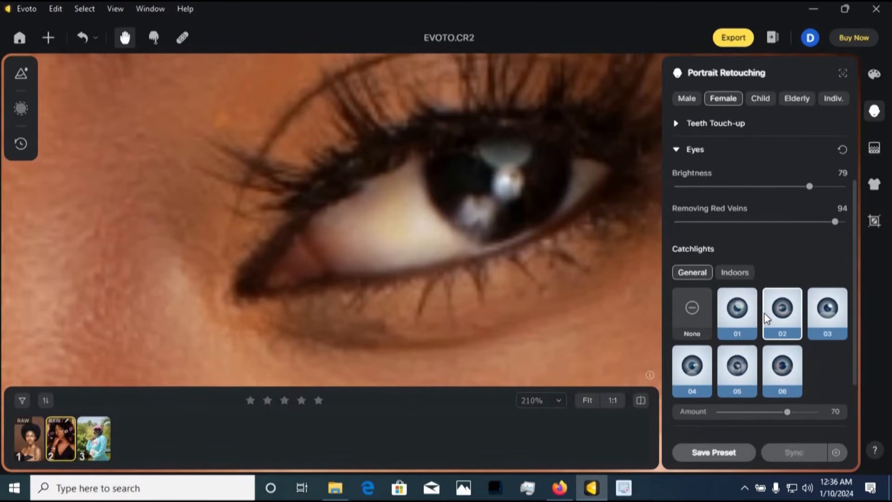
# Apply Indoors catchlight 05 to the eyes, trying style 03 for comparison, and check both eyes
pyautogui.click(731, 273)
pyautogui.click(736, 352)
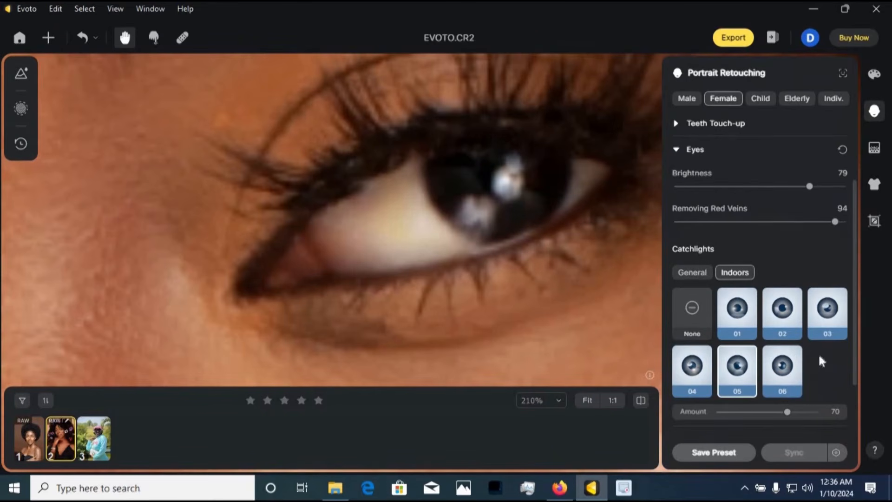
pyautogui.click(820, 326)
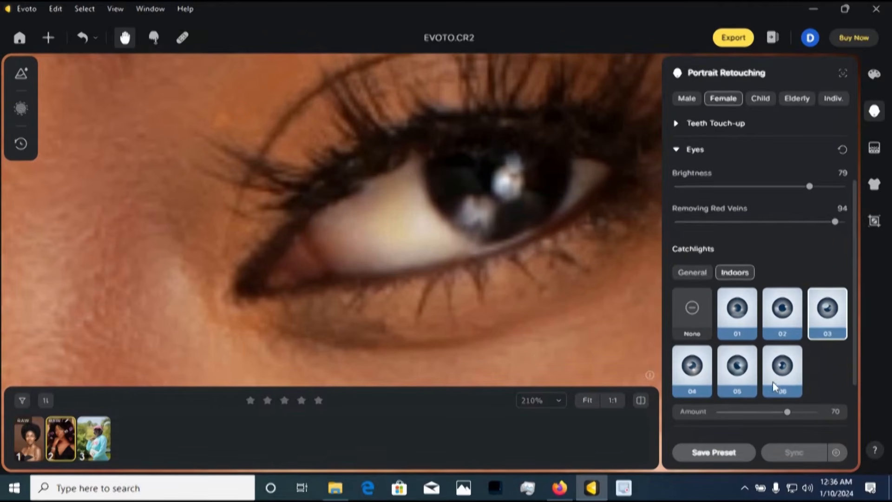
pyautogui.click(744, 382)
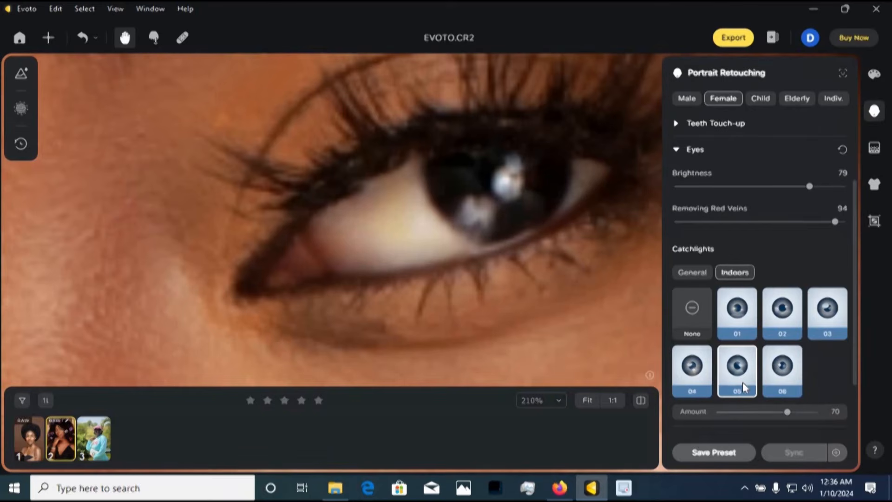
pyautogui.scroll(-6, 470, 169)
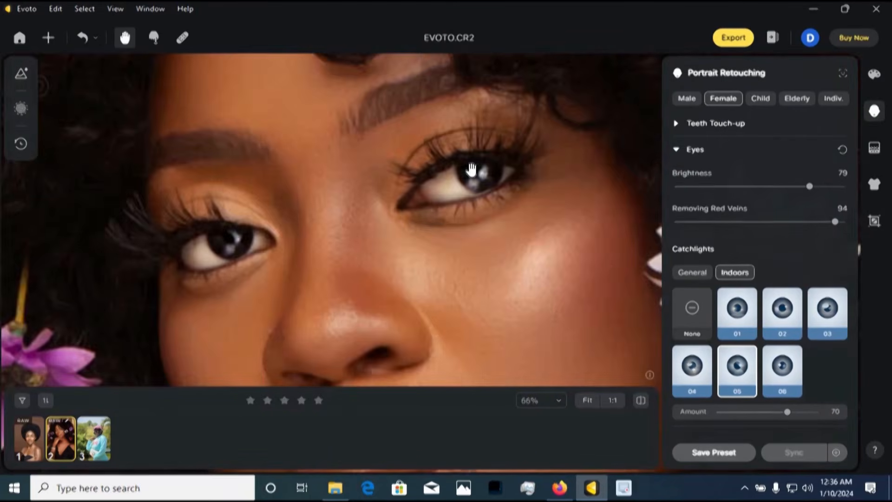
# Try a catchlight Amount of 92 and compare the face with the original
pyautogui.moveTo(784, 411); pyautogui.dragTo(809, 411)
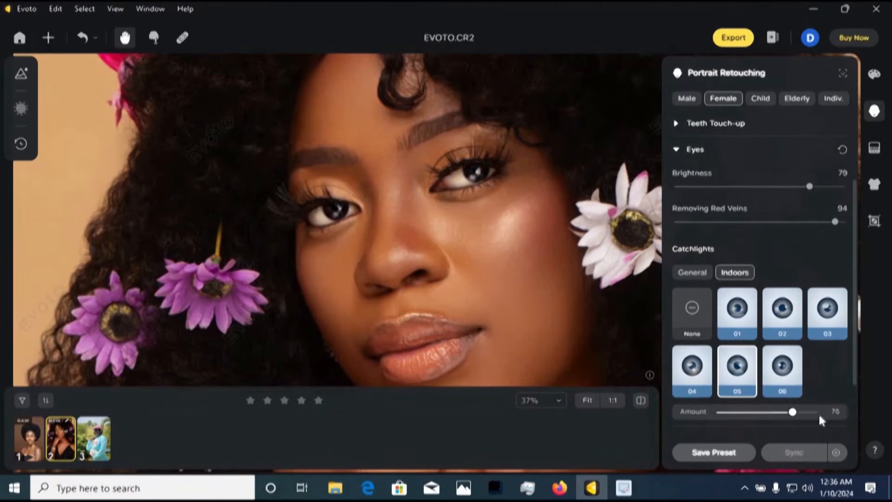
pyautogui.click(641, 403)
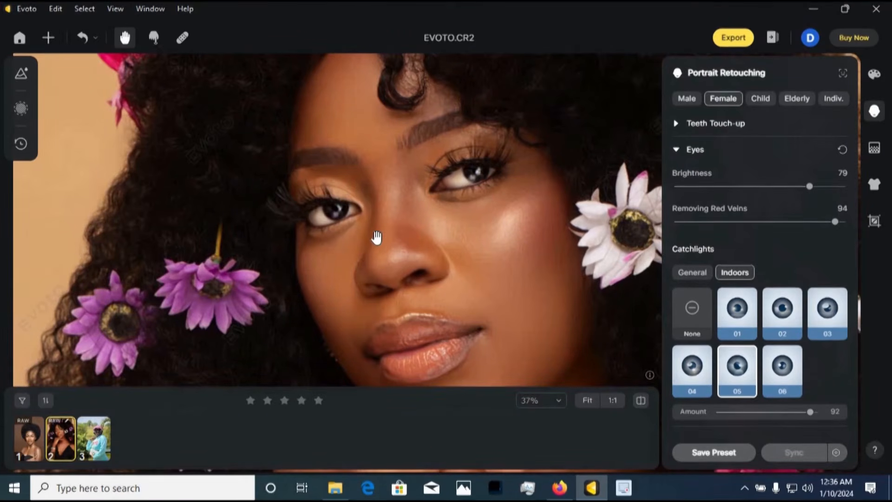
pyautogui.scroll(-5, 374, 235)
pyautogui.scroll(3, 384, 232)
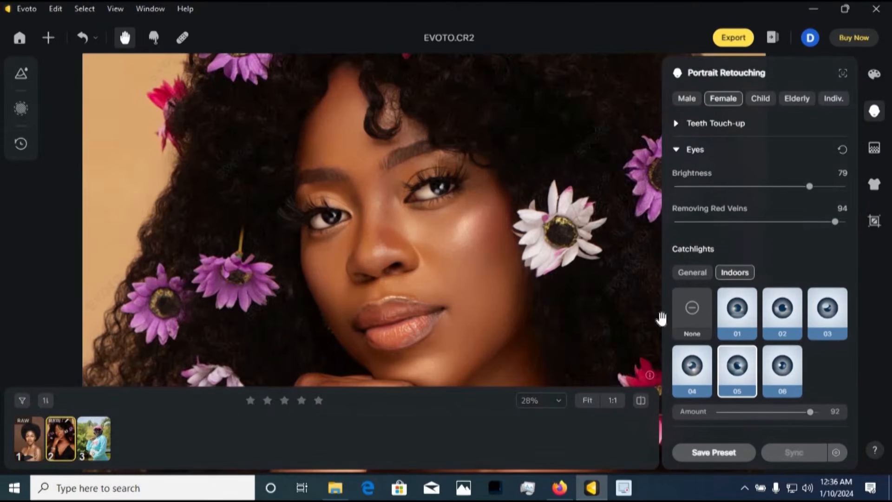
# Set the catchlight Amount to 41 and check the eyes on the whole portrait
pyautogui.click(758, 413)
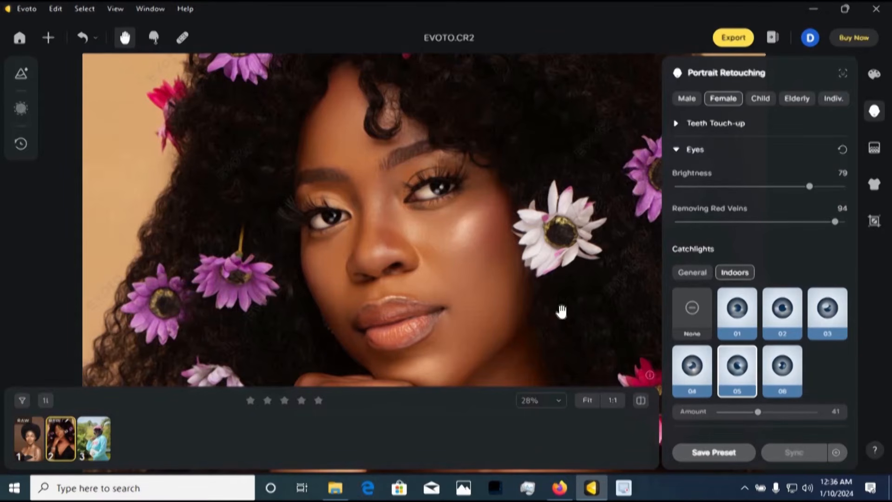
pyautogui.scroll(-3, 472, 238)
pyautogui.moveTo(371, 216); pyautogui.dragTo(374, 210)
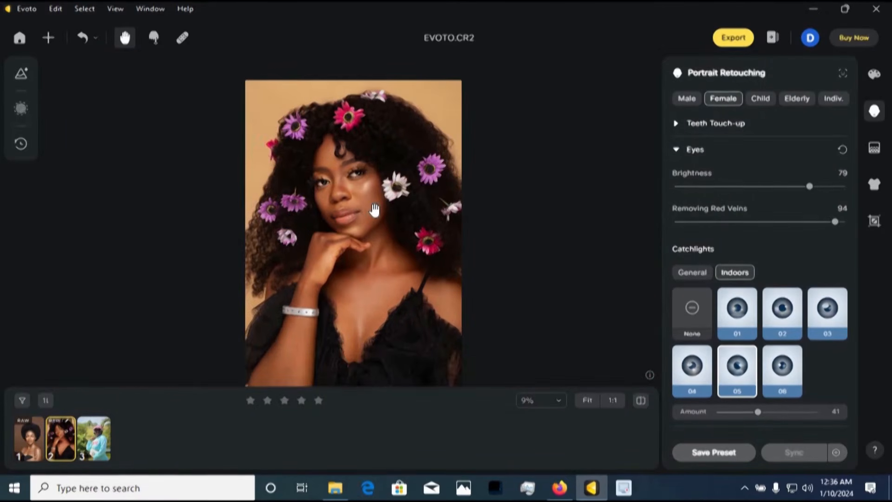
pyautogui.scroll(1, 375, 210)
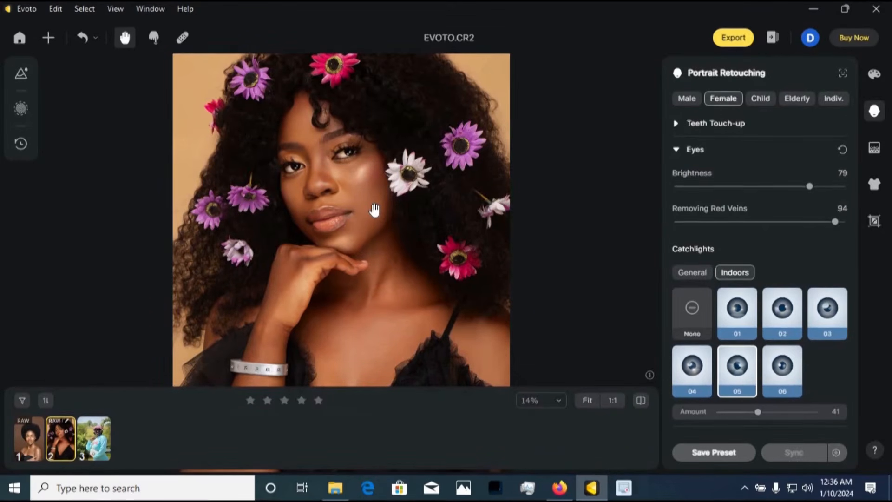
pyautogui.scroll(-2, 377, 207)
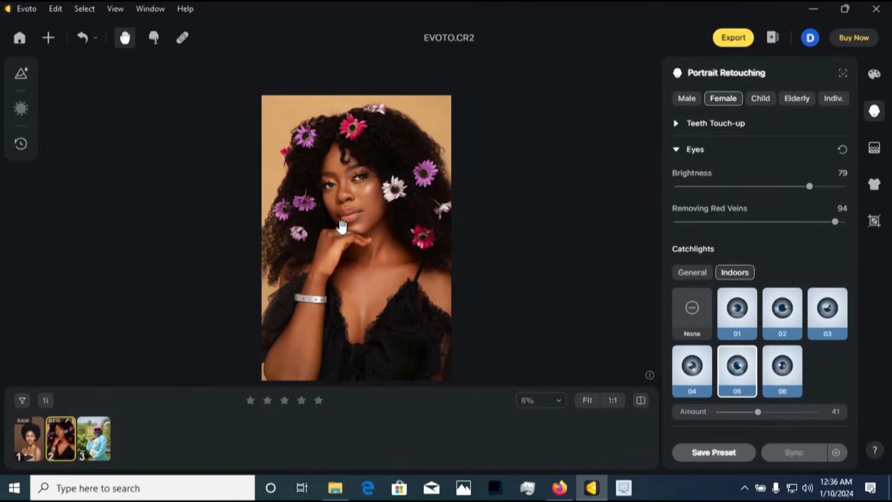
pyautogui.scroll(1, 377, 207)
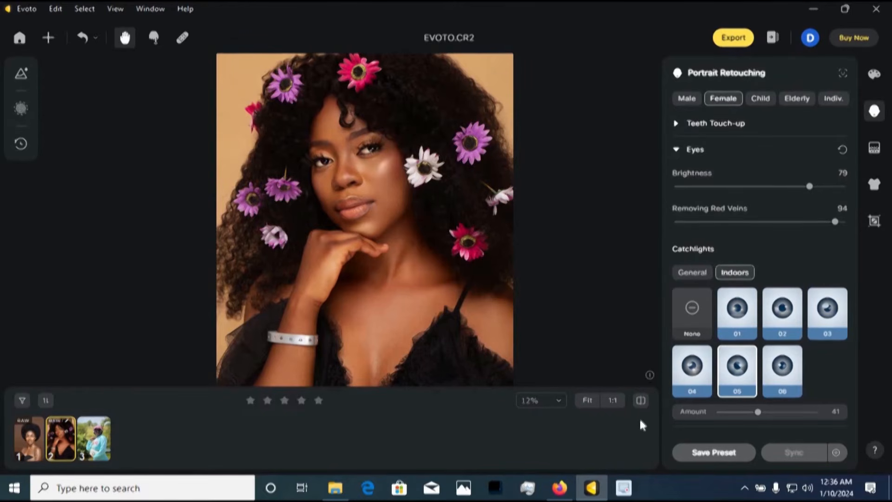
# Compare the retouched portrait with the original, both on the whole picture and closer on the face
pyautogui.click(641, 400)
pyautogui.scroll(5, 372, 173)
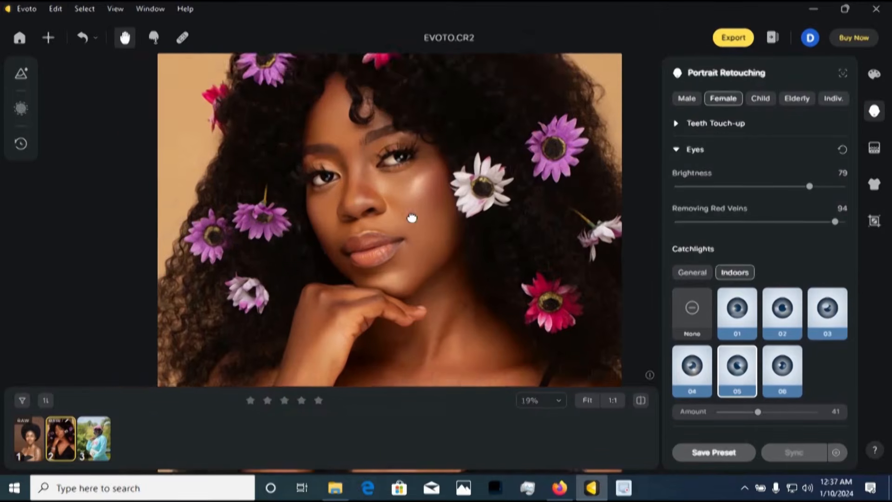
pyautogui.click(641, 400)
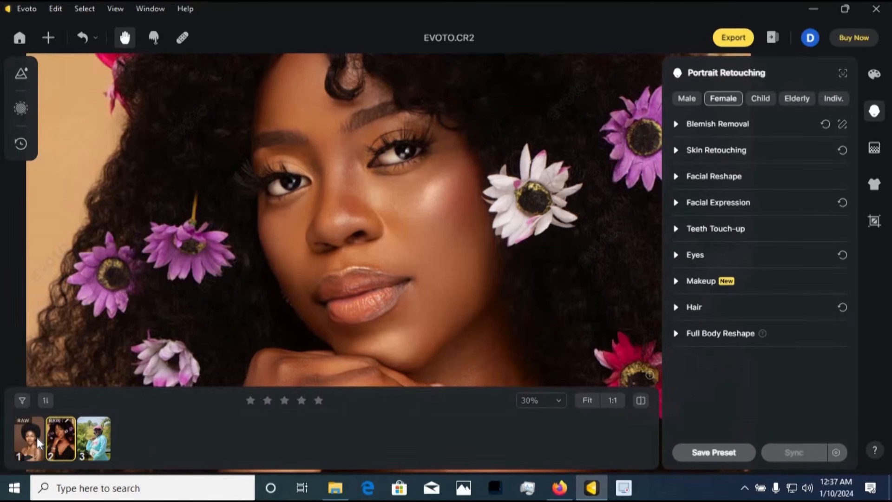
# Open EVOTO.NEF and examine the woman's face and skin
pyautogui.click(40, 442)
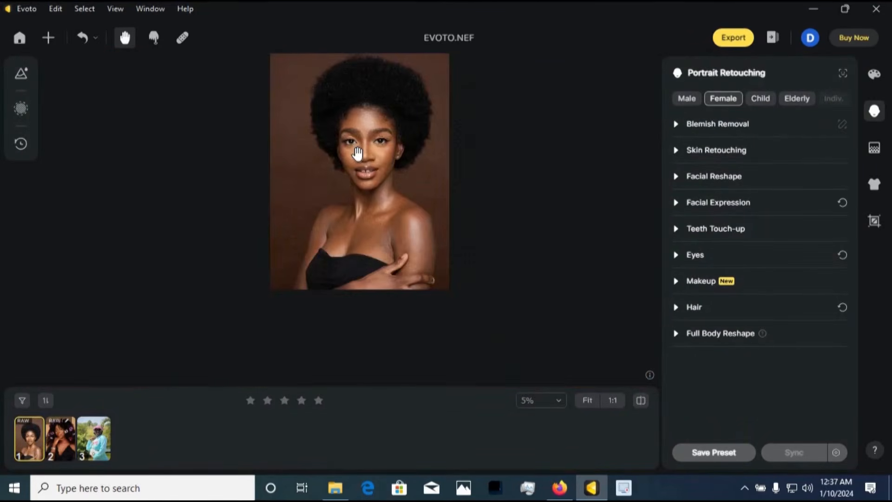
pyautogui.scroll(2, 357, 153)
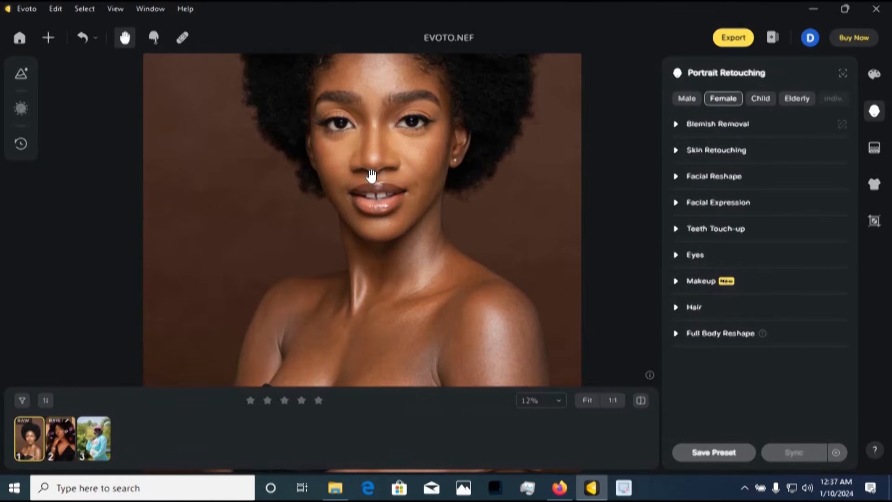
pyautogui.scroll(-2, 325, 143)
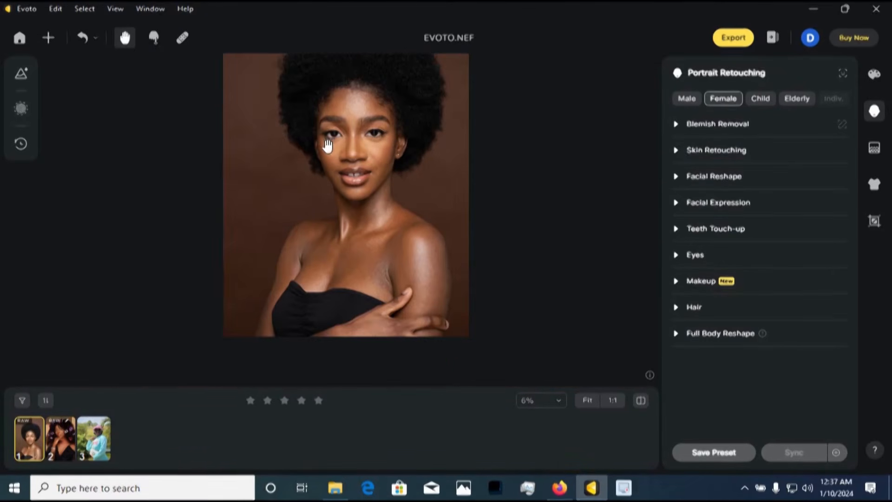
# Return to EVOTO.CR2, review its Skin Retouching settings and collapse them again
pyautogui.click(70, 441)
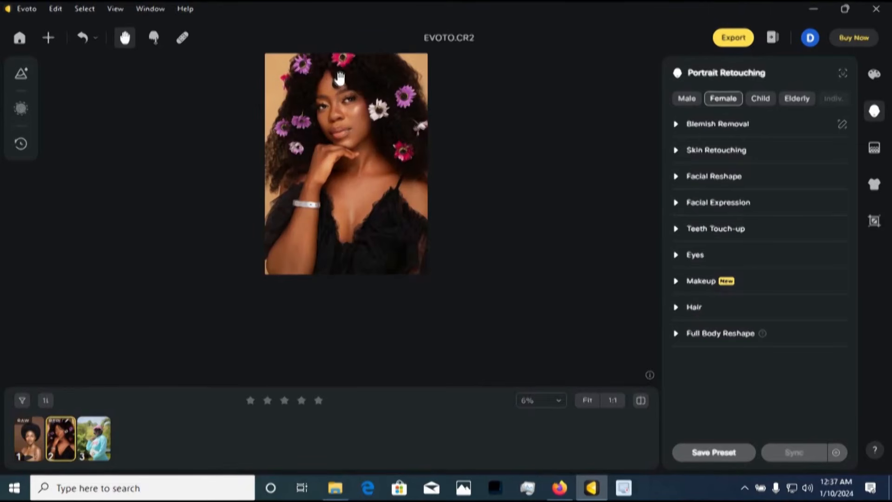
pyautogui.scroll(3, 364, 121)
pyautogui.moveTo(363, 121); pyautogui.dragTo(367, 153)
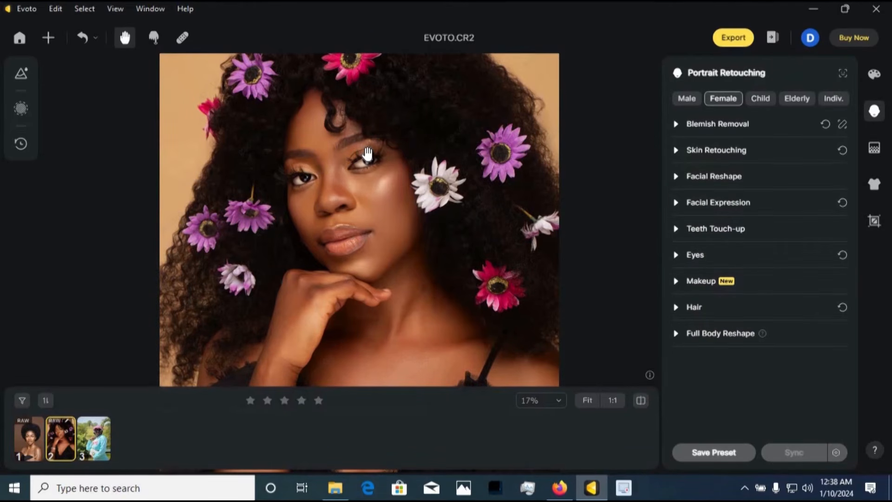
pyautogui.click(707, 149)
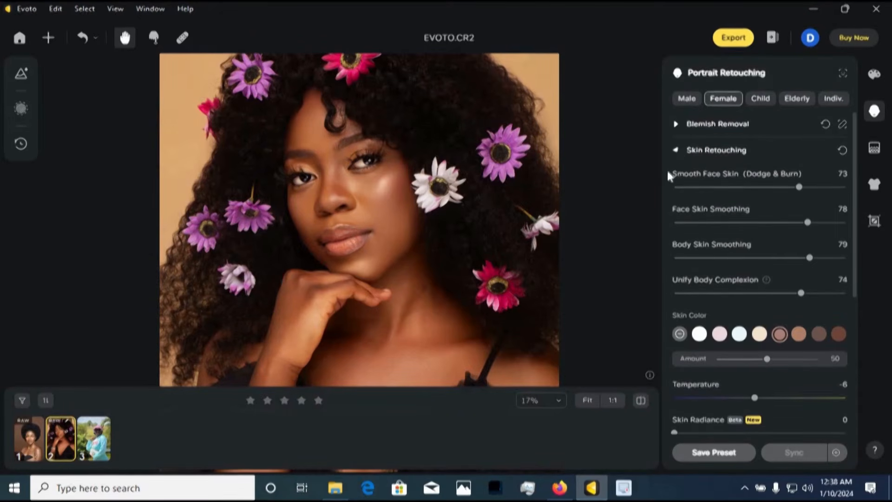
pyautogui.click(695, 150)
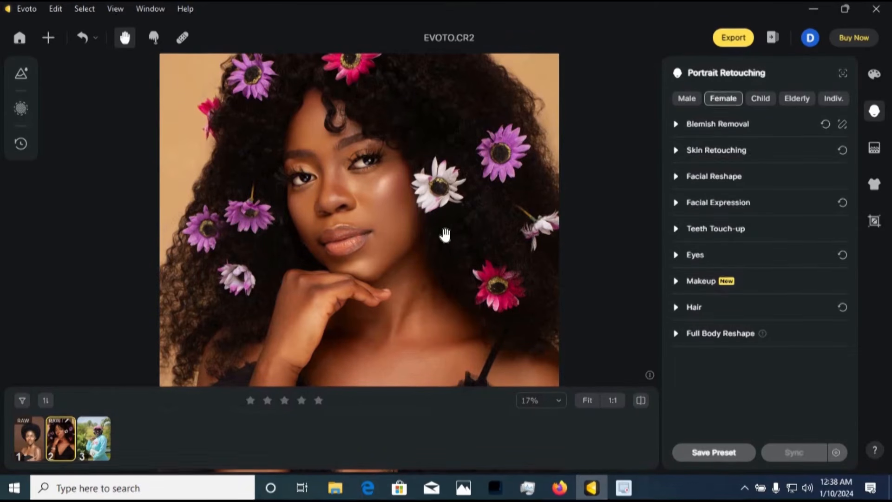
# Show the custom presets and expand the DETTY STUDIO group
pyautogui.click(21, 75)
pyautogui.click(117, 98)
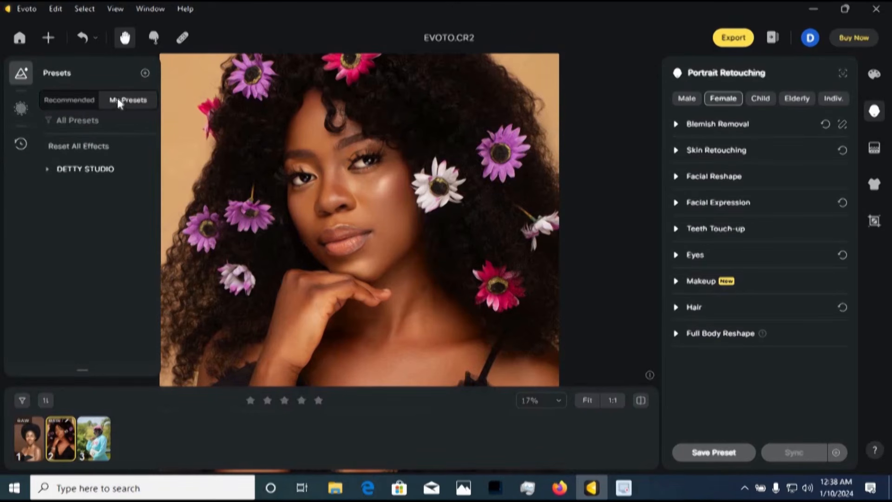
pyautogui.click(47, 169)
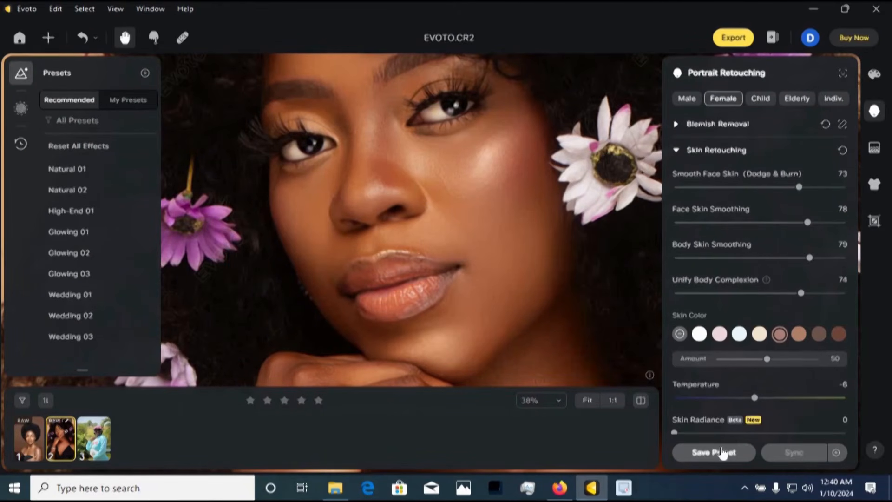
# Start a new preset from the current edits in the DETTY STUDIO group, named EVOTO111 with the preset type Combination
pyautogui.click(721, 454)
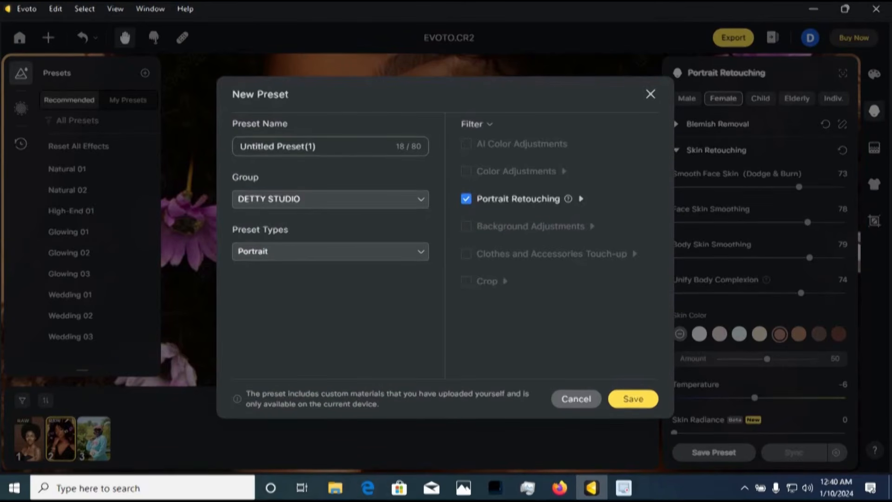
pyautogui.moveTo(324, 147); pyautogui.dragTo(219, 157)
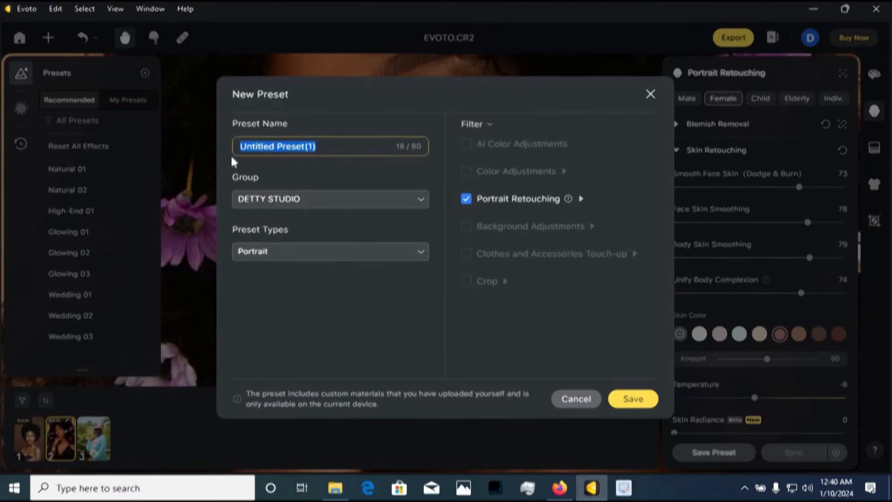
pyautogui.write('EVOTO111')
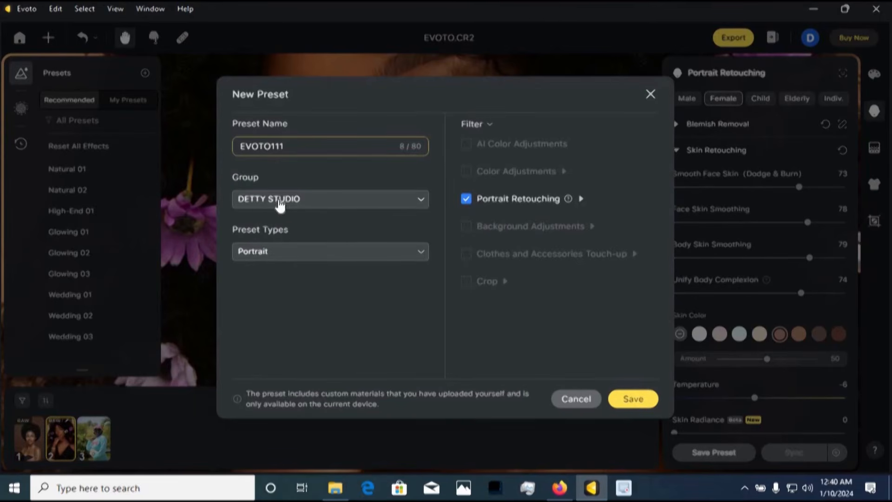
pyautogui.click(278, 254)
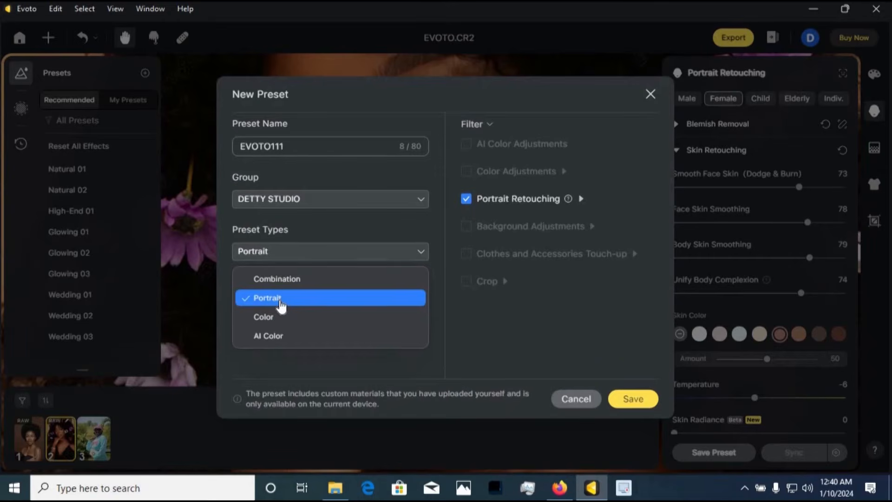
pyautogui.click(291, 280)
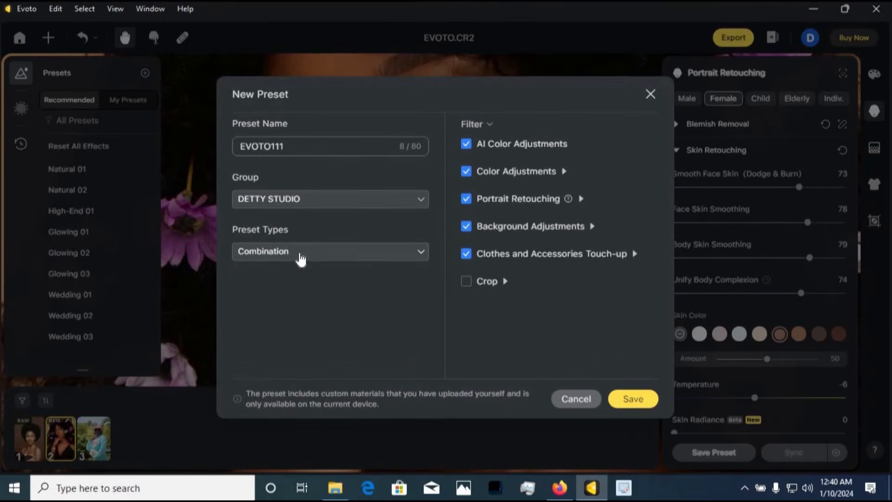
# Try including Crop in the preset, and try the Portrait preset type
pyautogui.click(301, 257)
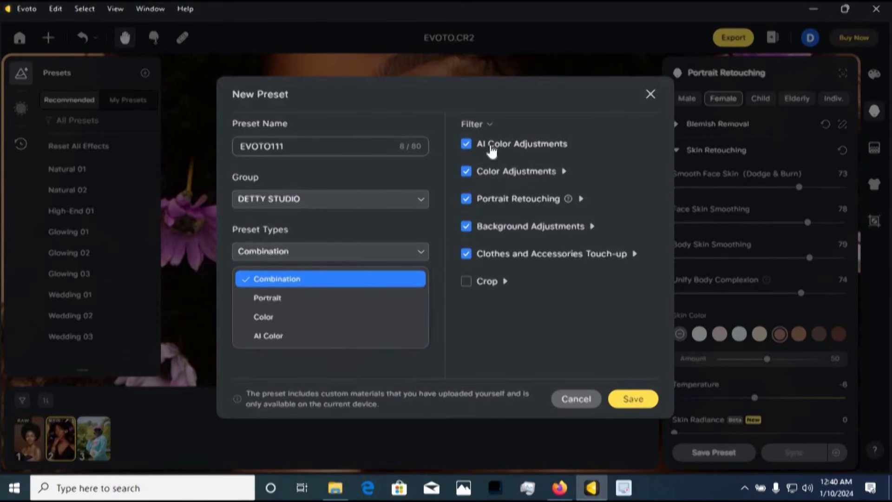
pyautogui.click(471, 287)
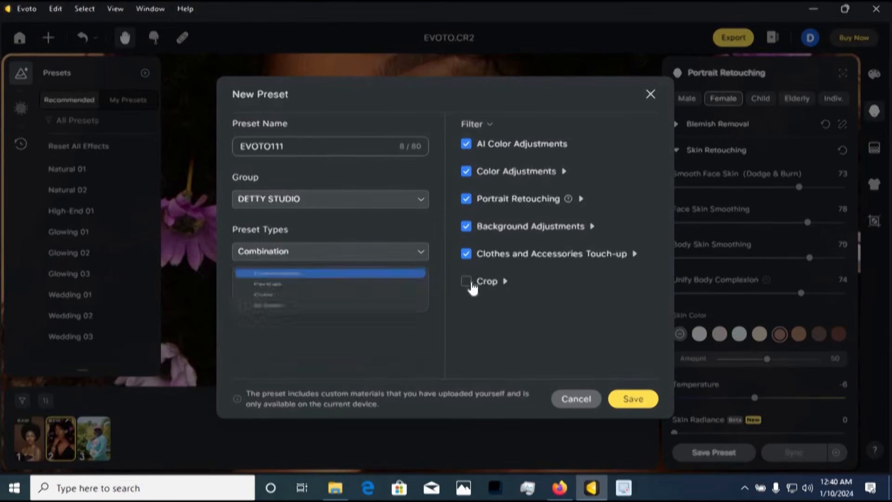
pyautogui.click(470, 287)
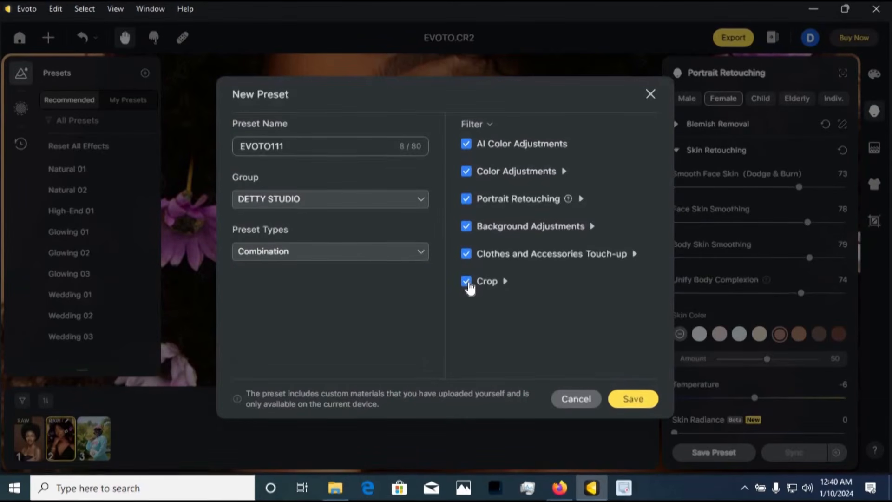
pyautogui.click(400, 258)
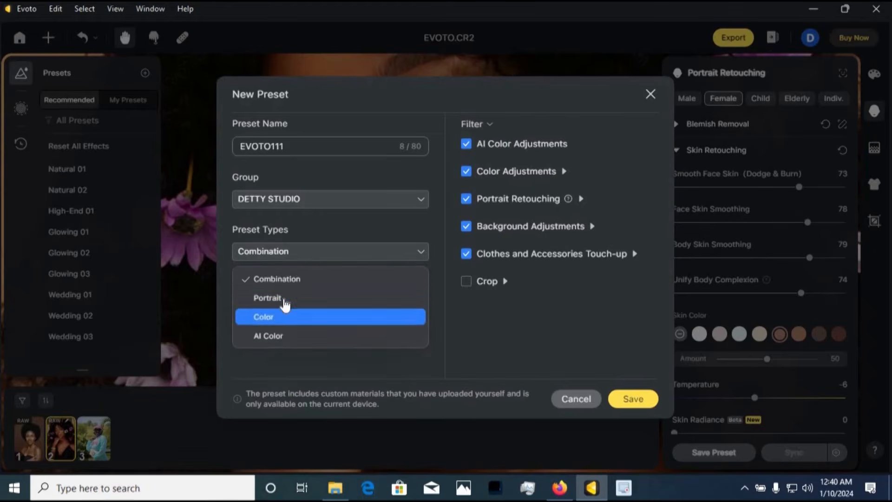
pyautogui.click(285, 300)
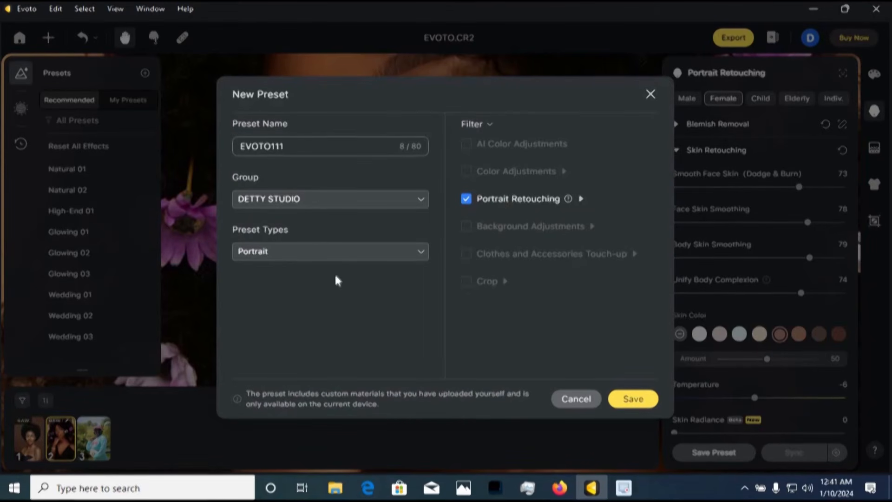
# Save EVOTO111 as a Combination preset and show it in the list of custom presets
pyautogui.click(325, 253)
pyautogui.click(288, 279)
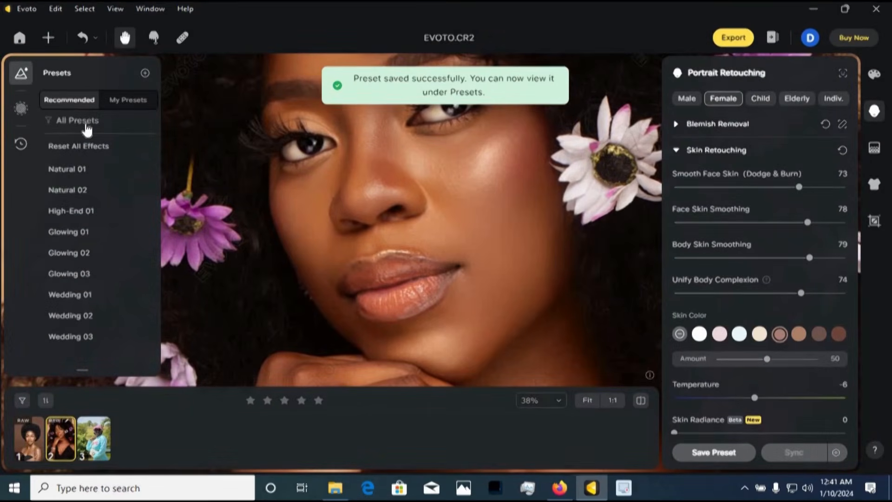
pyautogui.click(22, 74)
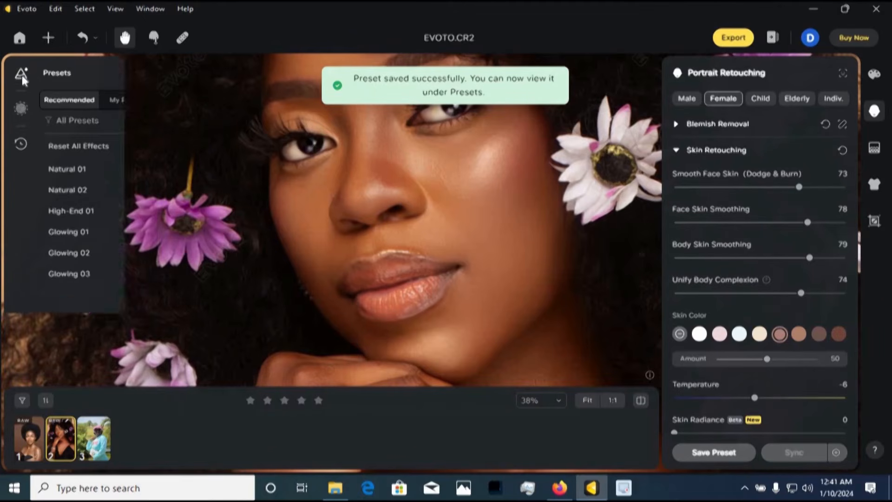
pyautogui.click(22, 75)
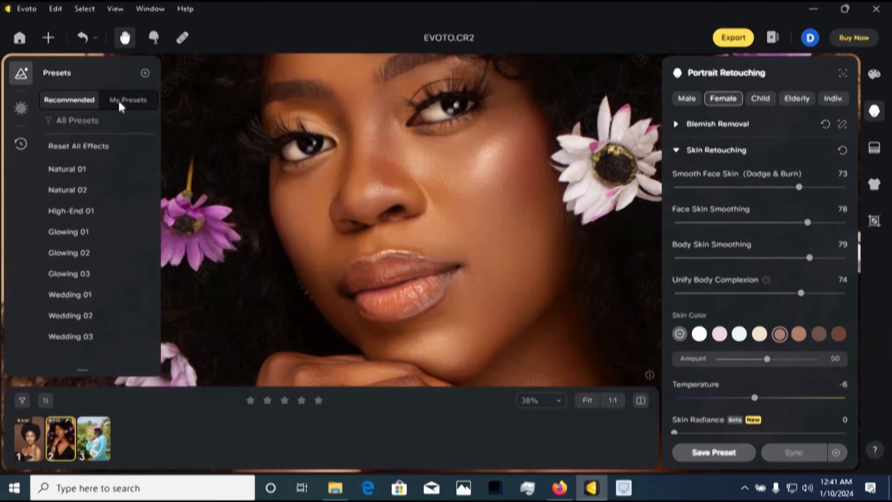
pyautogui.click(119, 103)
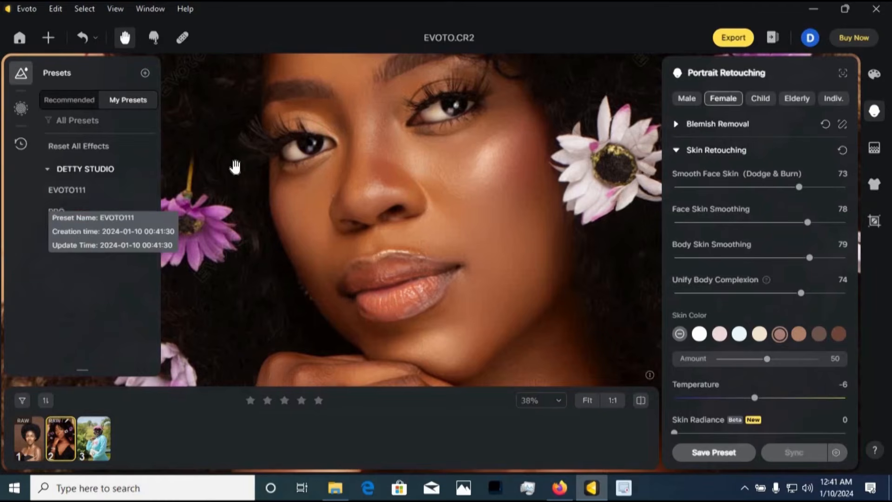
# Undo all the retouching edits on EVOTO.CR2, from the catchlights back through the facial expression, skin color and skin smoothing
pyautogui.scroll(-3, 287, 165)
pyautogui.scroll(3, 319, 158)
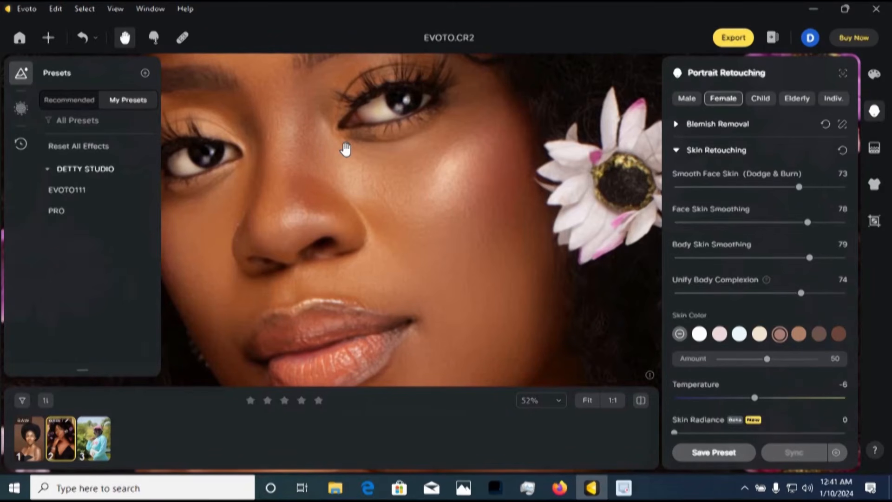
pyautogui.hotkey('ctrl', 'z')
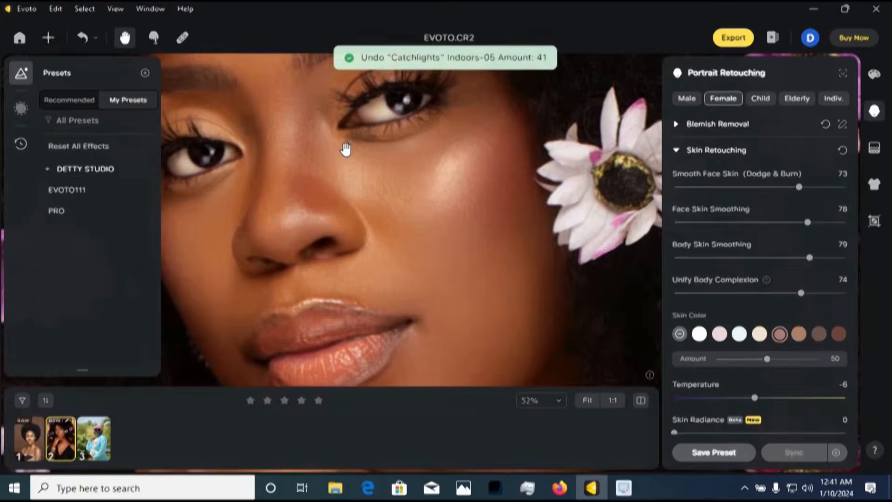
pyautogui.hotkey('ctrl', 'z')
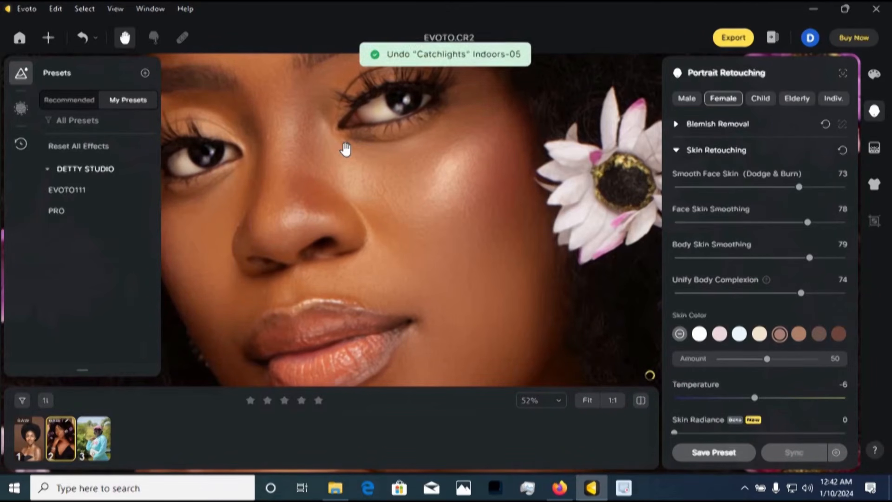
pyautogui.hotkey('ctrl', 'z')
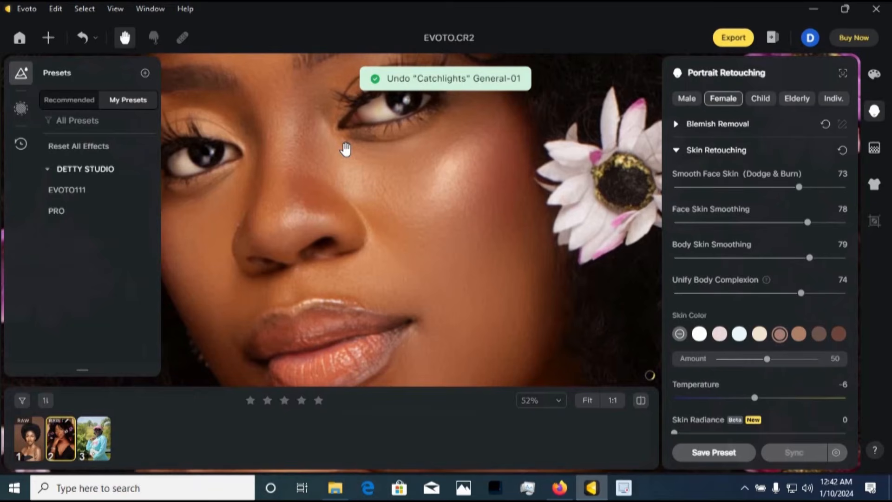
pyautogui.hotkey('ctrl', 'z')
pyautogui.hotkey('ctrl', 'z')
pyautogui.hotkey('ctrl', 'z')
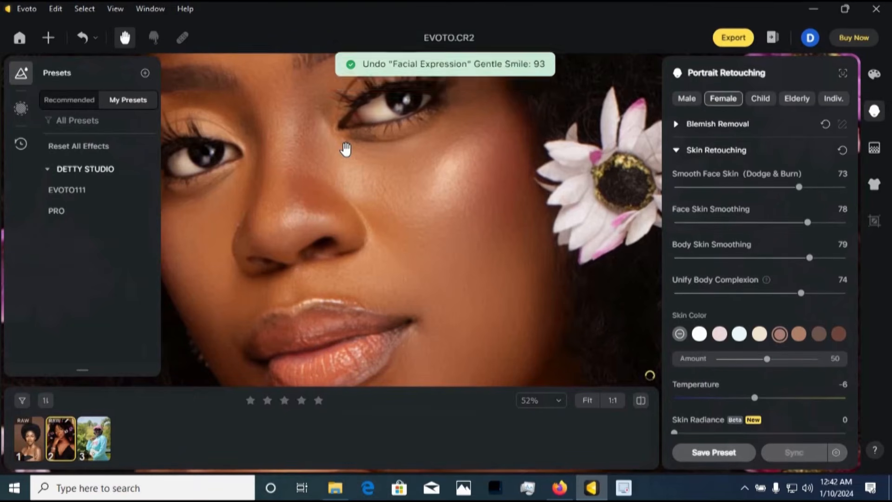
pyautogui.hotkey('ctrl', 'z')
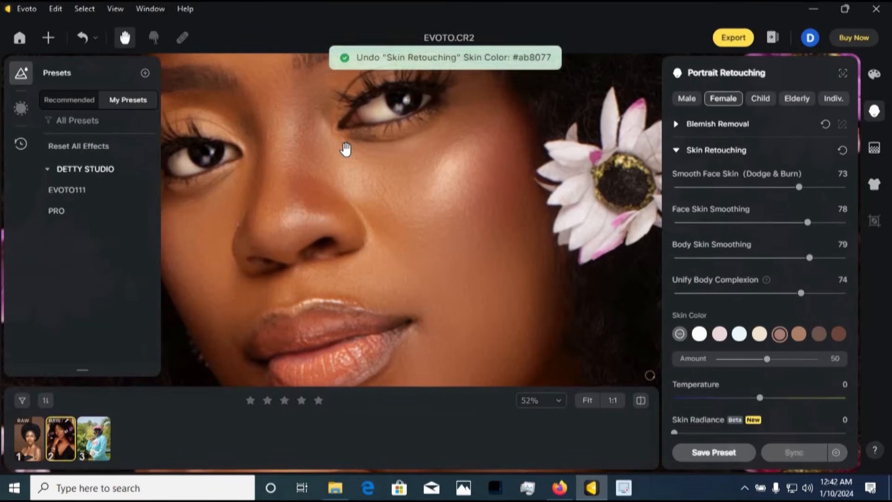
pyautogui.hotkey('ctrl', 'z')
pyautogui.hotkey('ctrl', 'z')
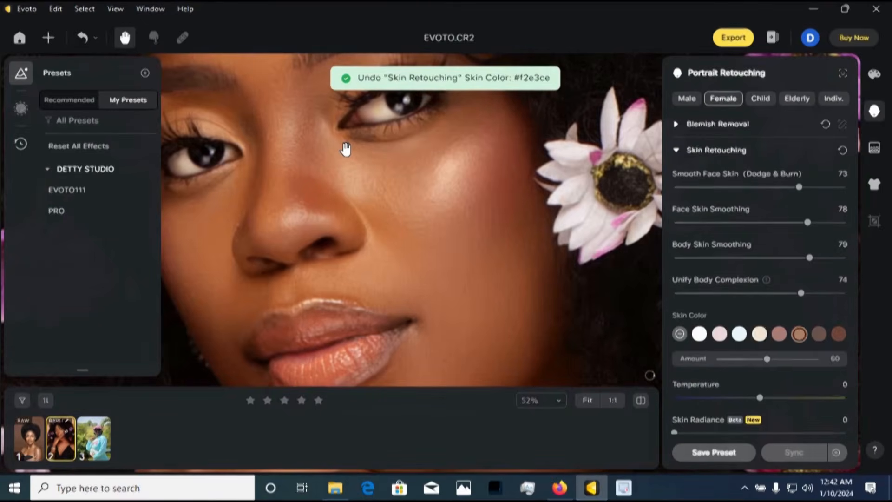
pyautogui.hotkey('ctrl', 'z')
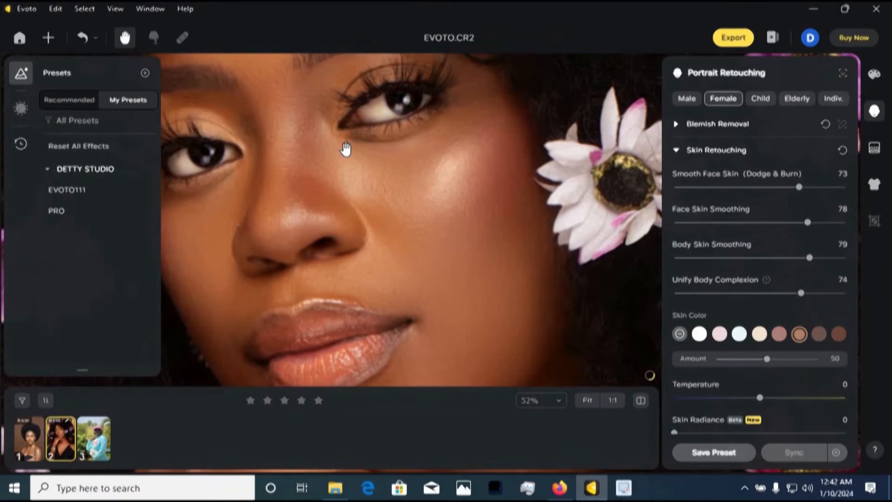
pyautogui.hotkey('ctrl', 'z')
pyautogui.hotkey('ctrl', 'z')
pyautogui.hotkey('ctrl', 'z')
pyautogui.hotkey('ctrl', 'z')
pyautogui.hotkey('ctrl', 'z')
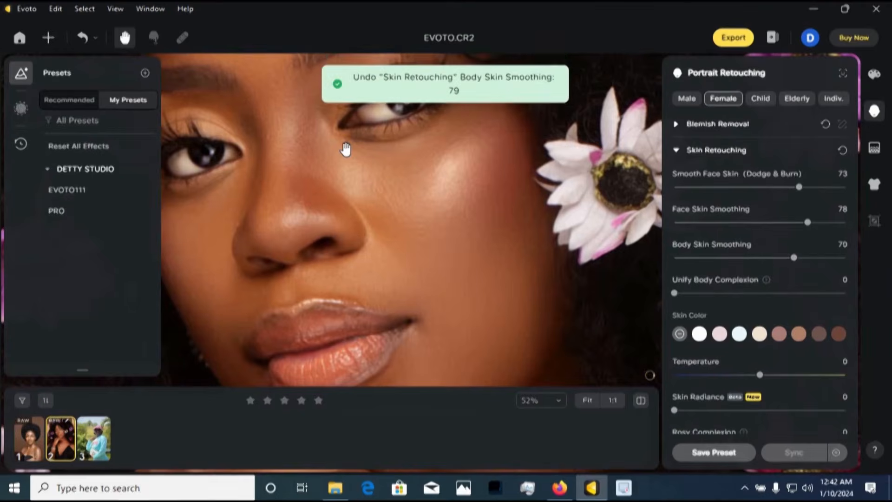
pyautogui.hotkey('ctrl', 'z')
pyautogui.hotkey('ctrl', 'z')
pyautogui.hotkey('ctrl', 'z')
pyautogui.hotkey('ctrl', 'z')
pyautogui.hotkey('ctrl', 'z')
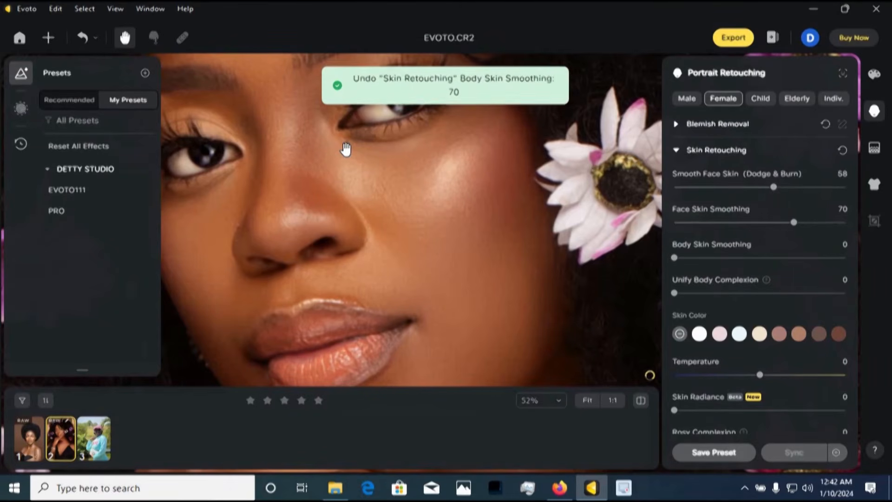
pyautogui.hotkey('ctrl', 'z')
pyautogui.hotkey('ctrl', 'z')
pyautogui.hotkey('ctrl', 'z')
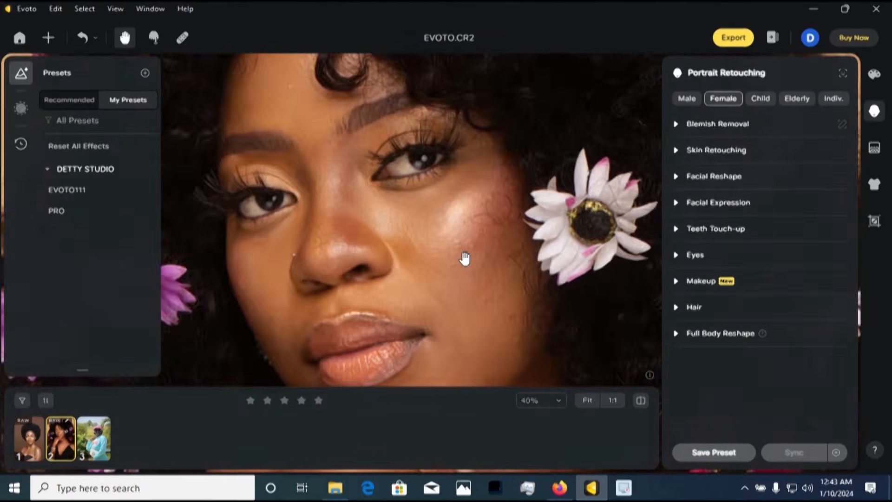
# Apply the EVOTO111 preset to the unretouched portrait
pyautogui.scroll(-4, 462, 258)
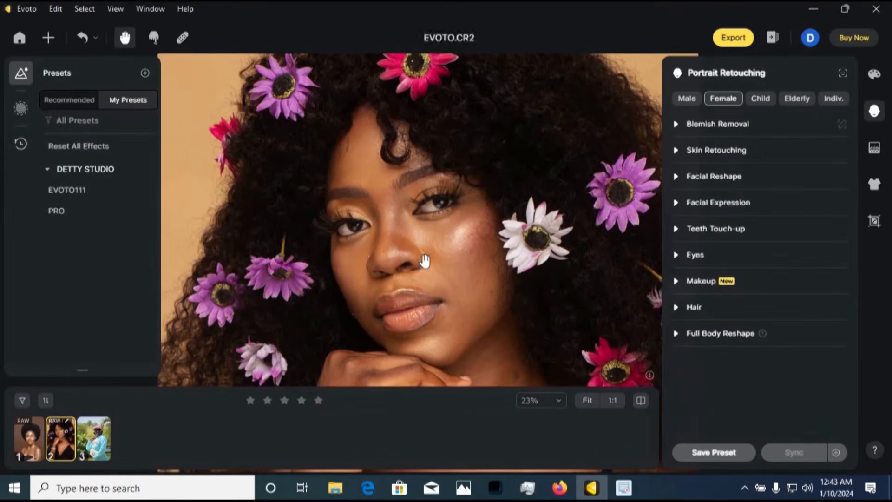
pyautogui.scroll(2, 418, 256)
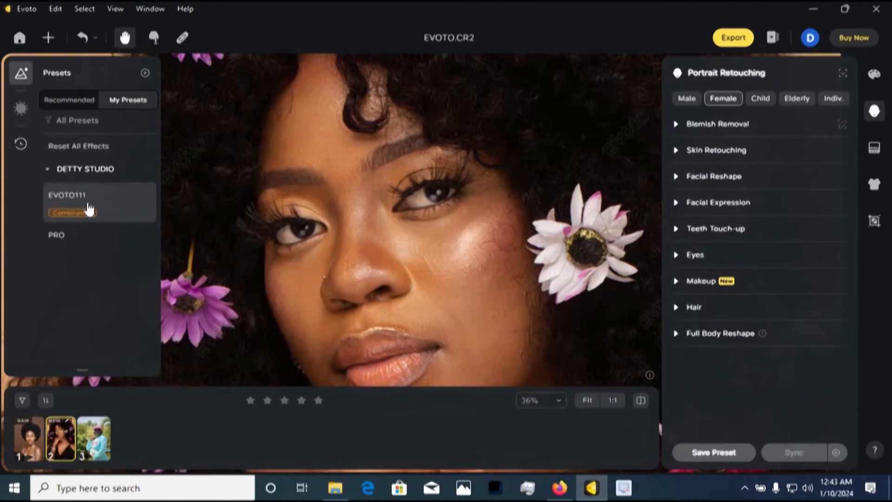
pyautogui.click(91, 209)
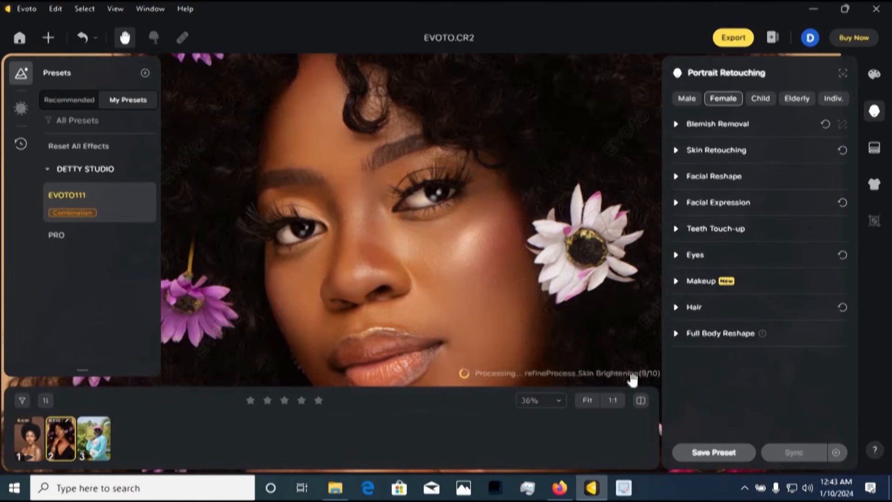
# Compare the face with the preset applied against the original and examine the skin and eyes up close
pyautogui.scroll(-2, 424, 254)
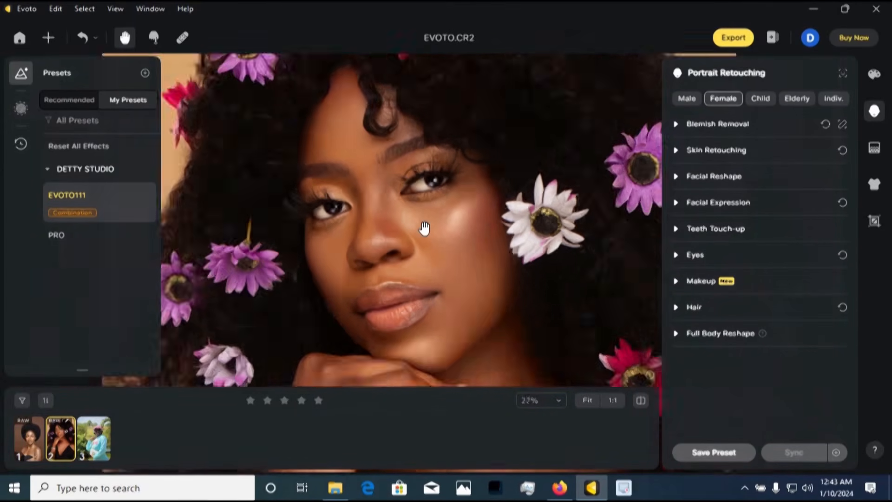
pyautogui.scroll(3, 424, 254)
pyautogui.click(645, 400)
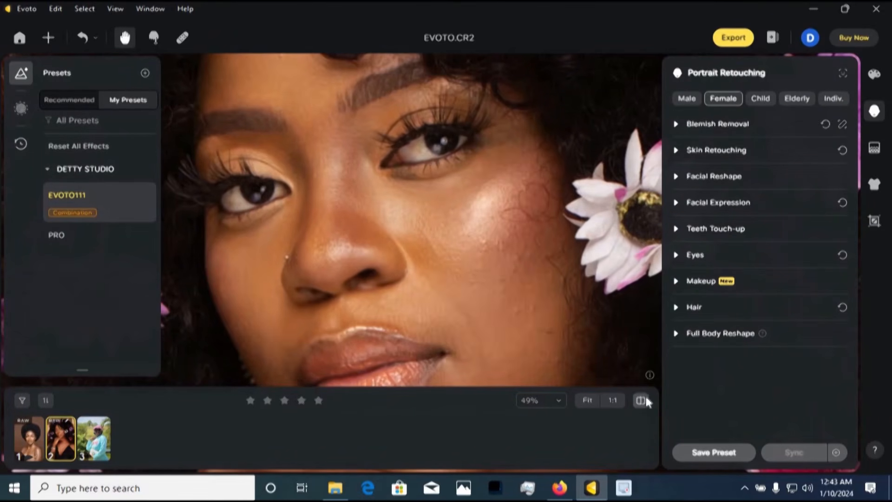
pyautogui.click(646, 398)
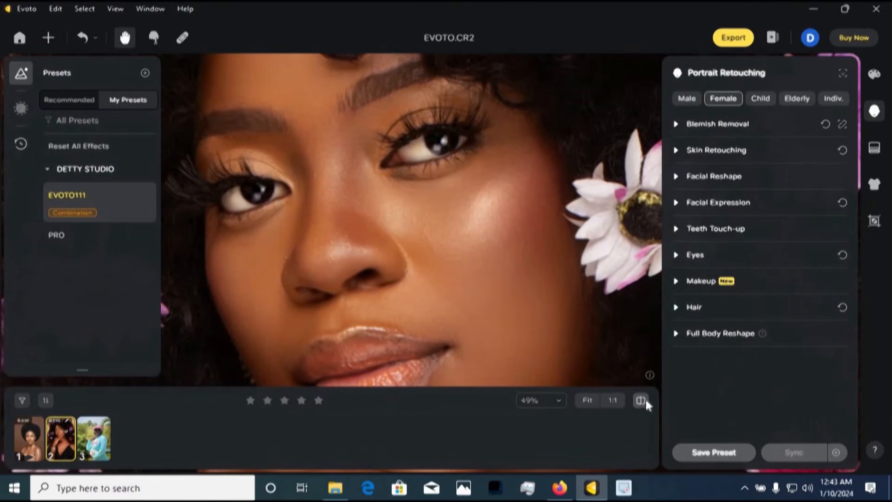
pyautogui.click(646, 401)
pyautogui.click(645, 401)
pyautogui.scroll(-2, 428, 209)
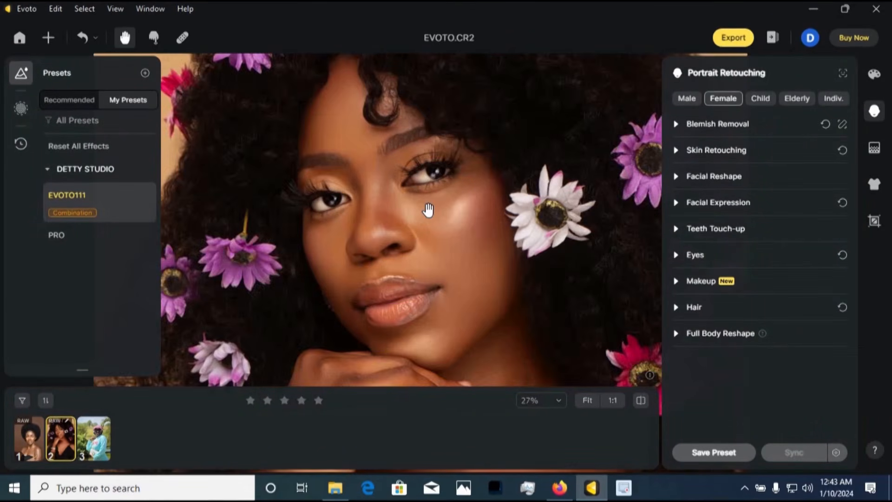
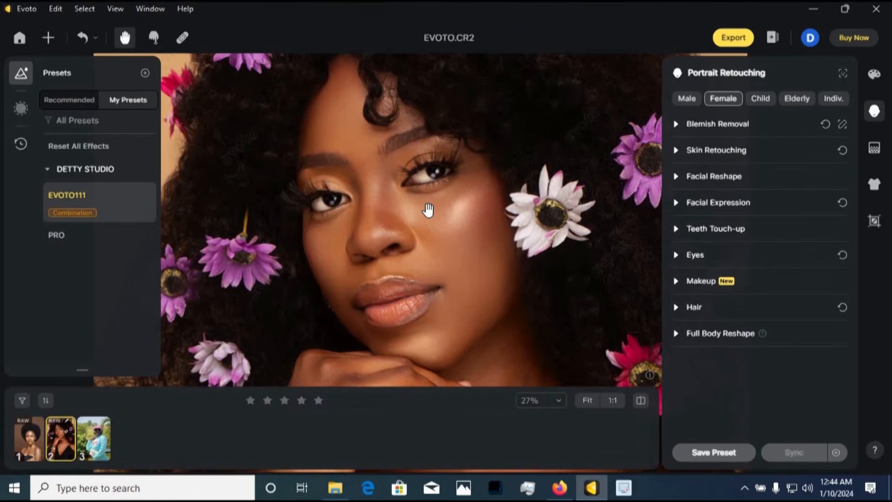
pyautogui.scroll(5, 374, 213)
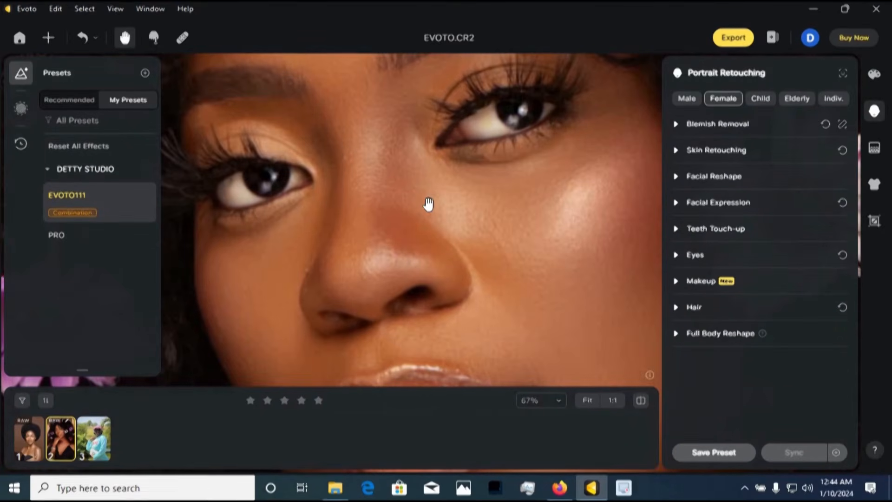
# Open the photo EVOTO.NEF and apply the EVOTO111 preset to it
pyautogui.click(21, 436)
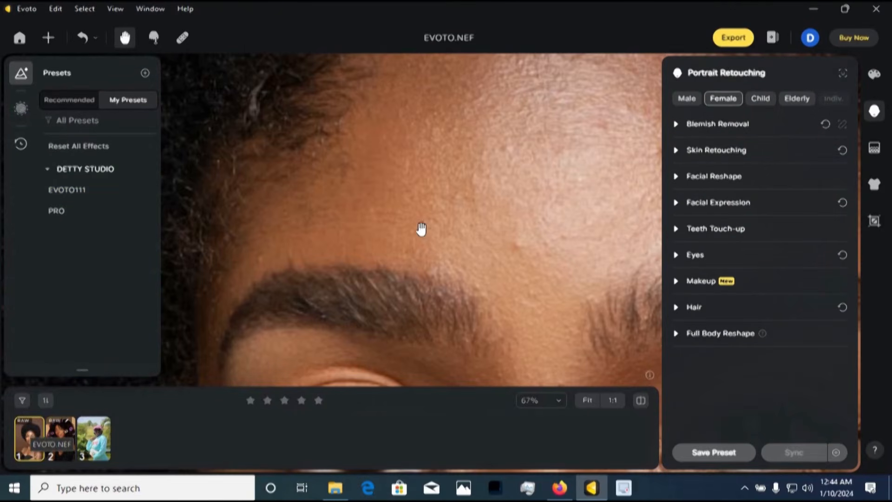
pyautogui.scroll(-5, 421, 229)
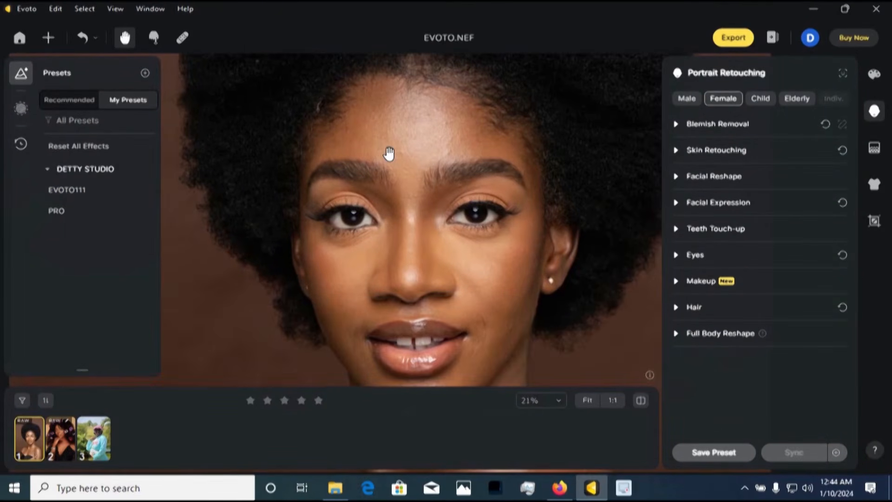
pyautogui.scroll(-3, 388, 154)
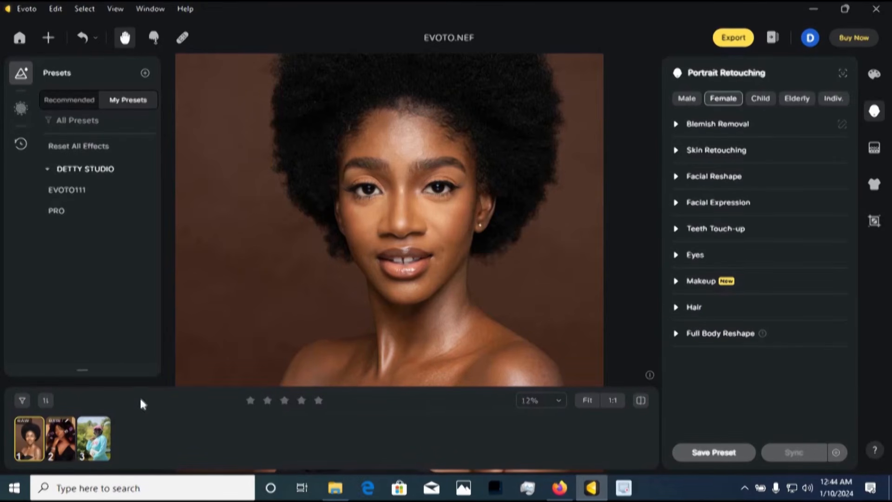
pyautogui.click(80, 196)
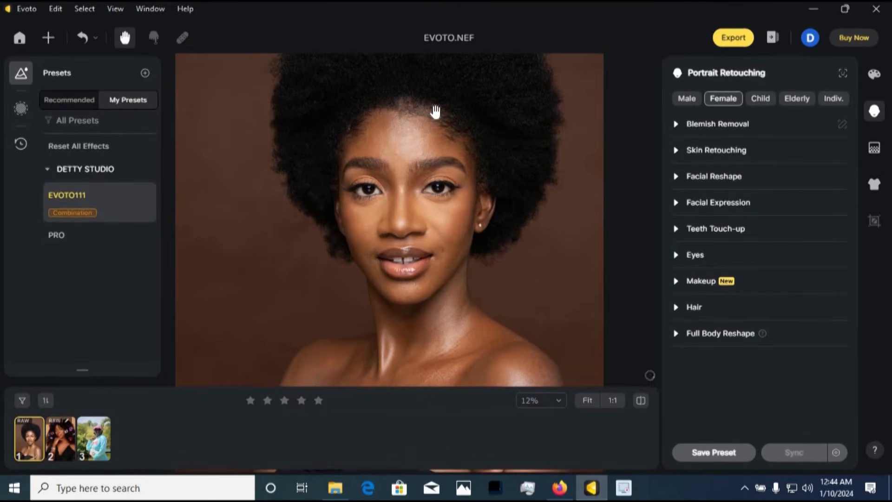
pyautogui.scroll(3, 426, 142)
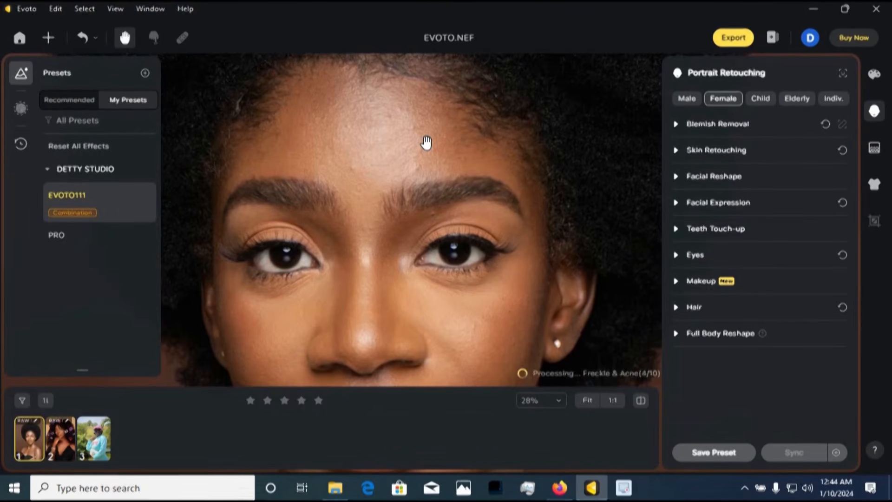
pyautogui.scroll(-5, 426, 144)
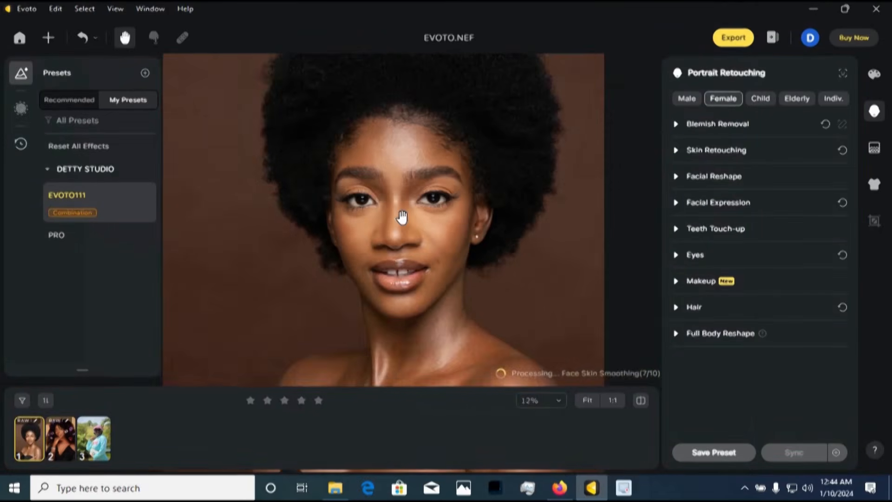
pyautogui.scroll(4, 419, 204)
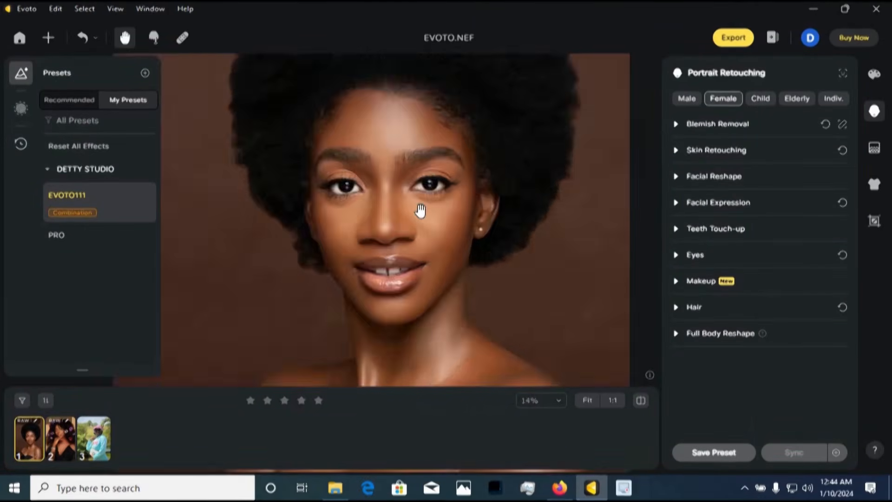
# Compare the retouched EVOTO.NEF portrait with the original and examine the face, eyes and skin up close
pyautogui.click(641, 401)
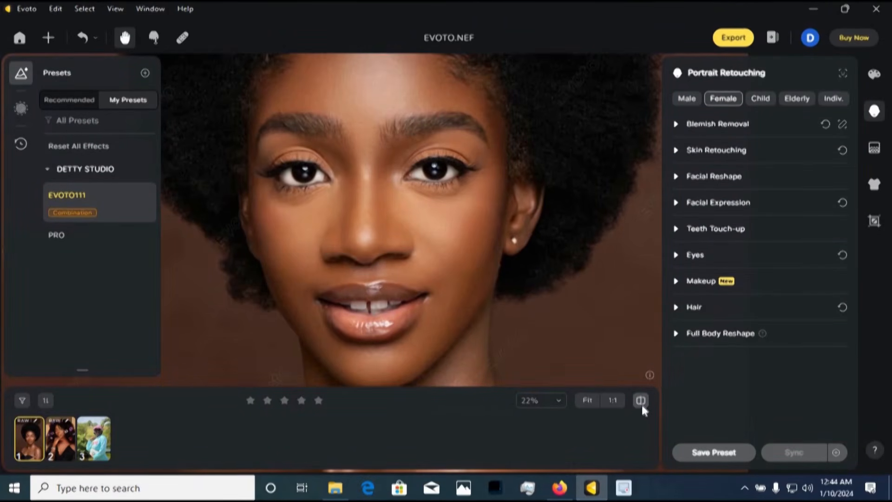
pyautogui.click(641, 402)
pyautogui.moveTo(309, 292); pyautogui.dragTo(392, 201)
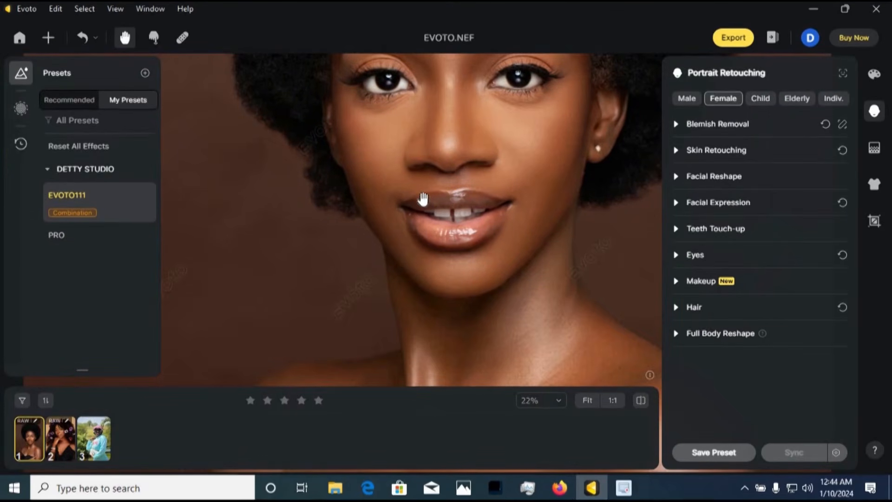
pyautogui.moveTo(393, 241); pyautogui.dragTo(297, 354)
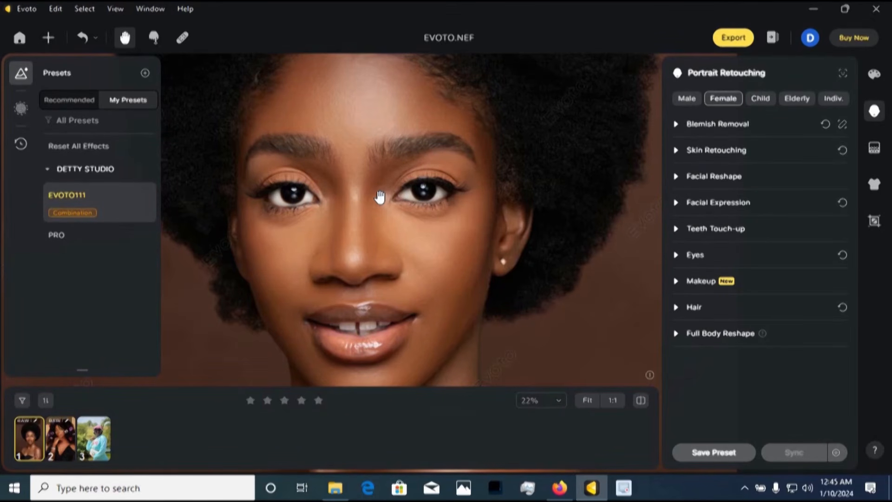
pyautogui.scroll(-5, 379, 202)
pyautogui.click(641, 404)
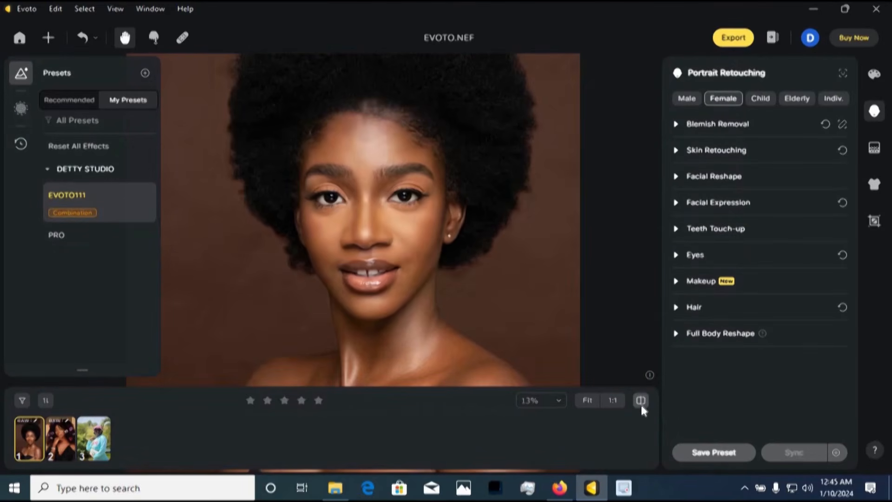
pyautogui.scroll(2, 325, 194)
pyautogui.scroll(3, 295, 197)
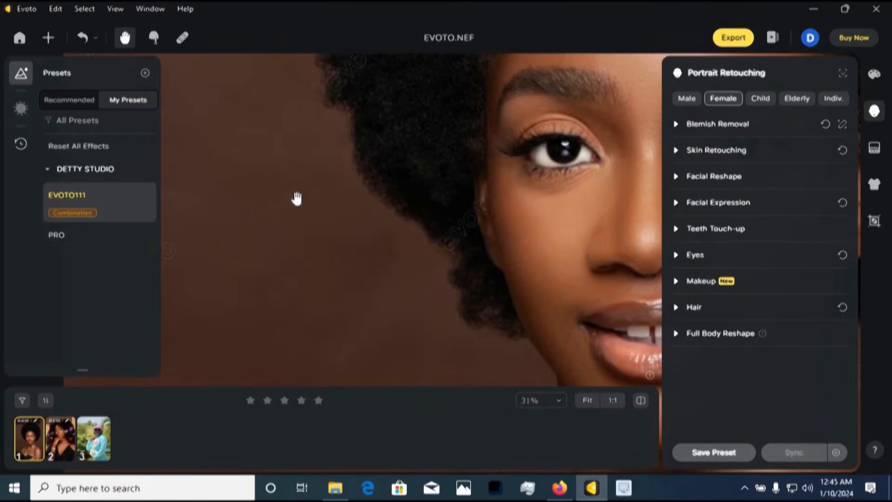
pyautogui.scroll(-3, 305, 196)
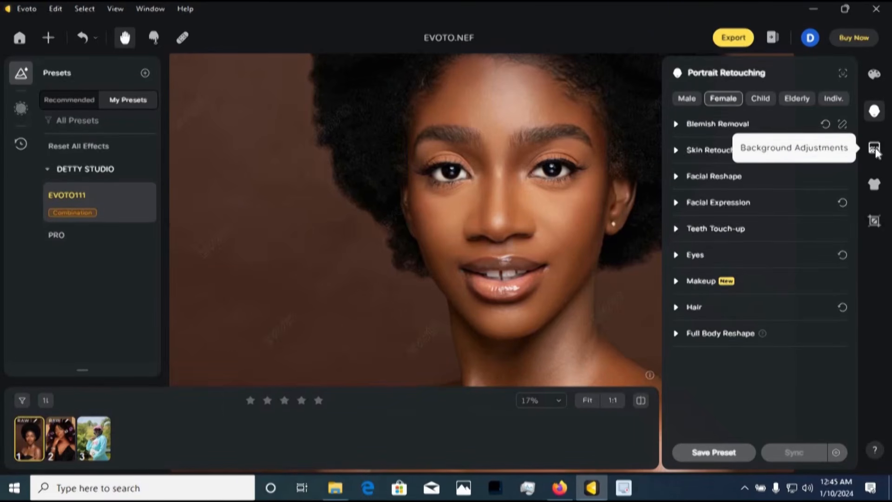
# Open the background adjustments and review the backdrop cleaning, headshot backdrop and sky replacement options
pyautogui.click(873, 153)
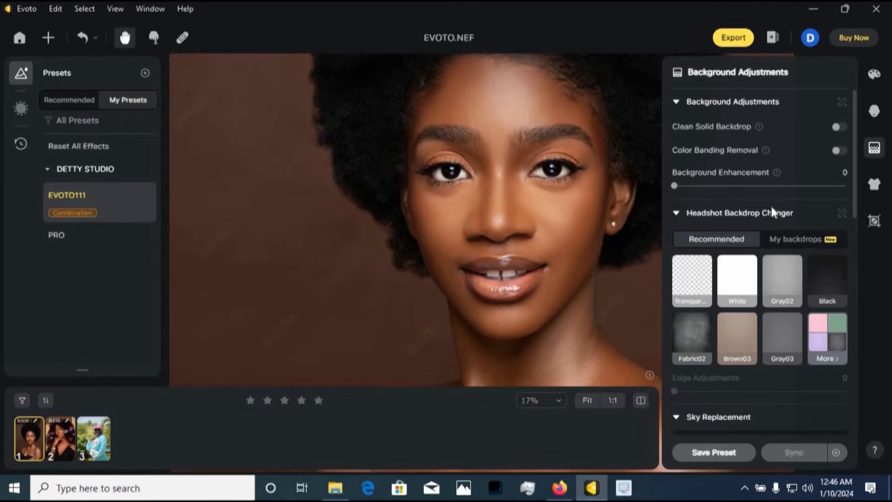
pyautogui.moveTo(858, 209); pyautogui.dragTo(858, 316)
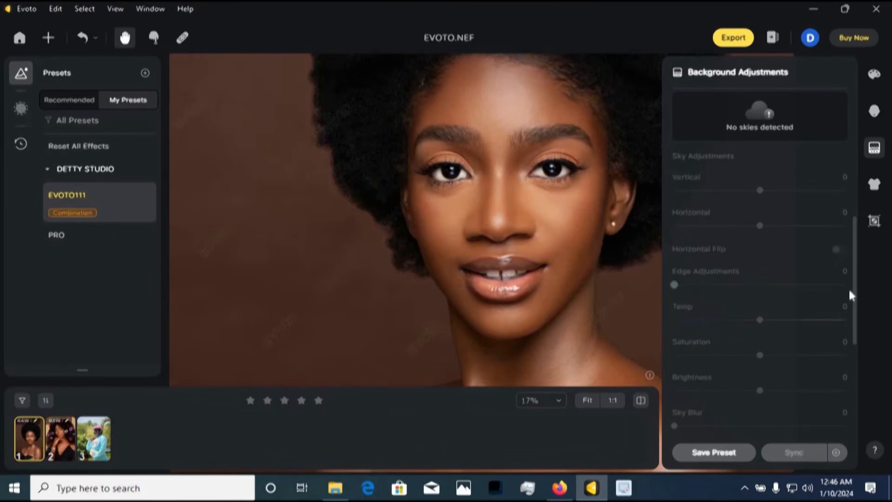
pyautogui.scroll(4, 859, 246)
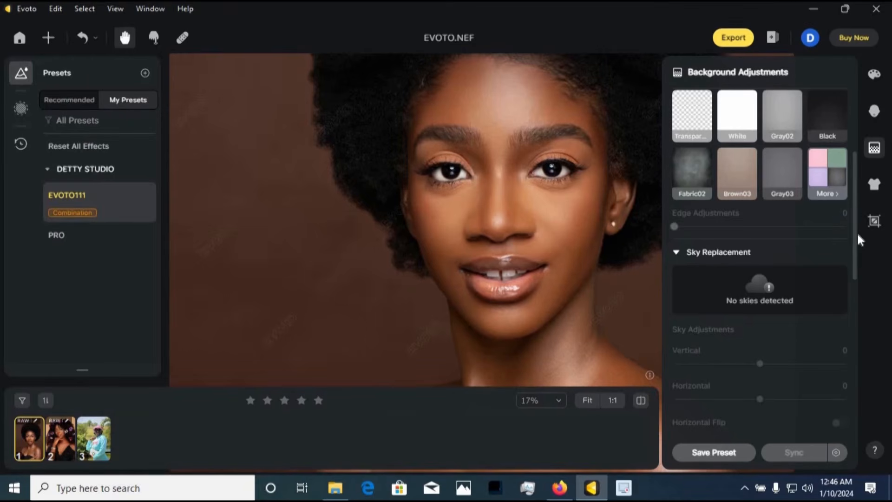
pyautogui.scroll(4, 857, 205)
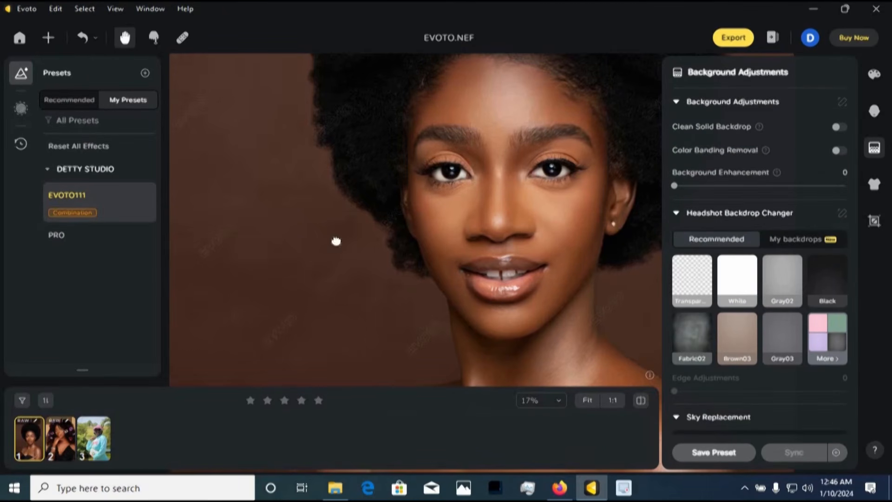
# Examine the brown backdrop around the hair, shoulders and photo edges up close for marks and uneven texture
pyautogui.moveTo(336, 241); pyautogui.dragTo(383, 163)
pyautogui.scroll(3, 390, 194)
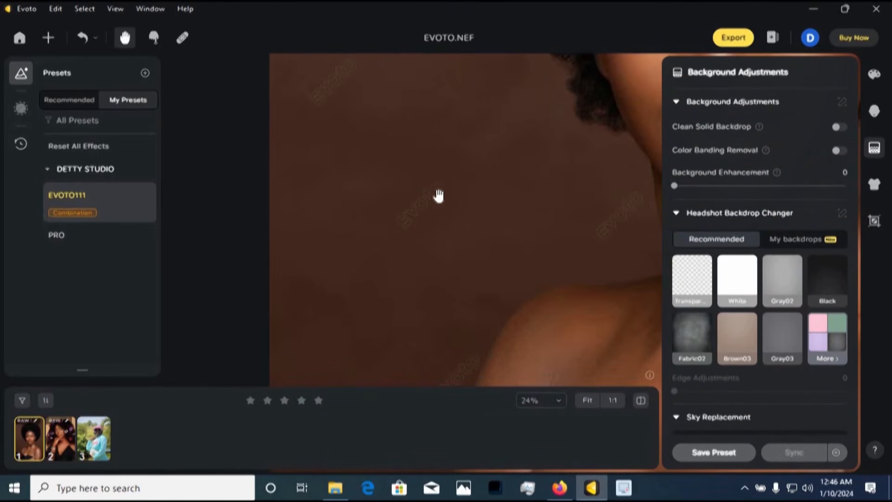
pyautogui.moveTo(466, 189); pyautogui.dragTo(281, 335)
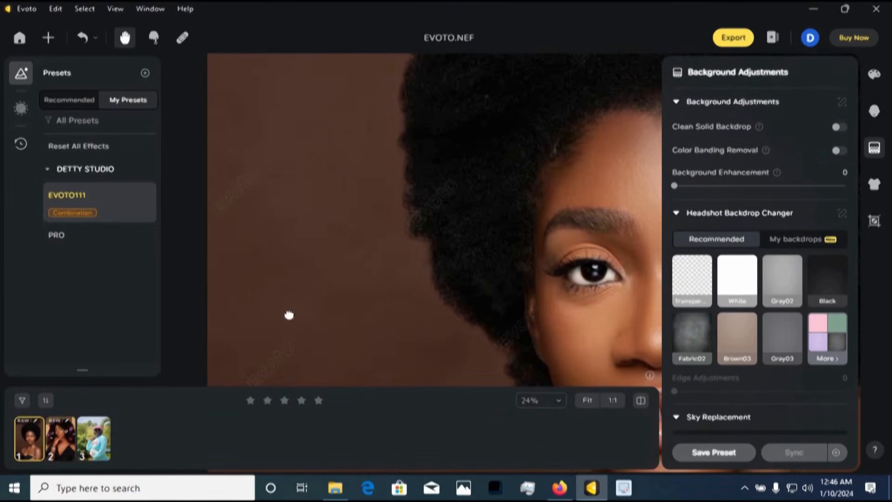
pyautogui.scroll(4, 246, 226)
pyautogui.moveTo(239, 175); pyautogui.dragTo(344, 207)
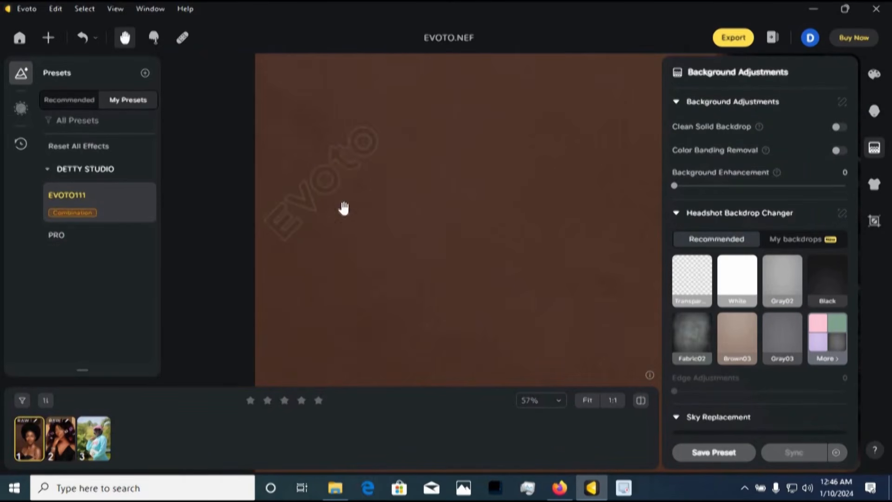
pyautogui.scroll(-5, 336, 169)
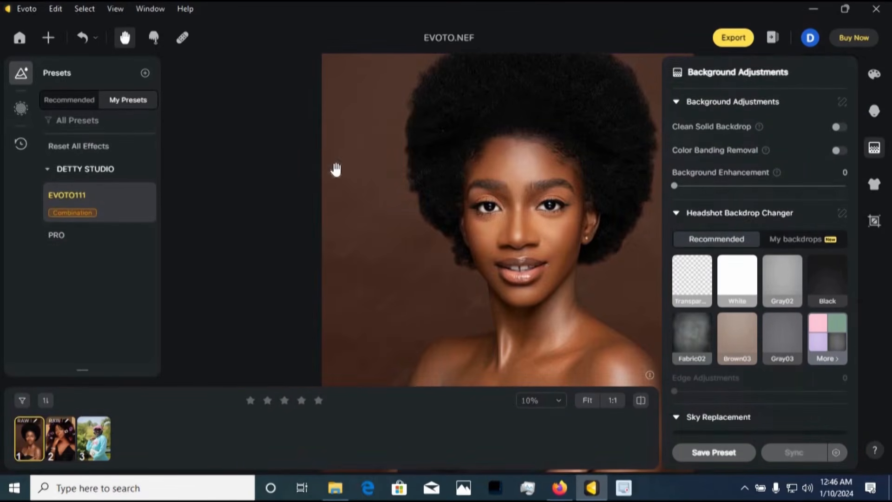
pyautogui.scroll(2, 467, 184)
pyautogui.moveTo(326, 293); pyautogui.dragTo(332, 189)
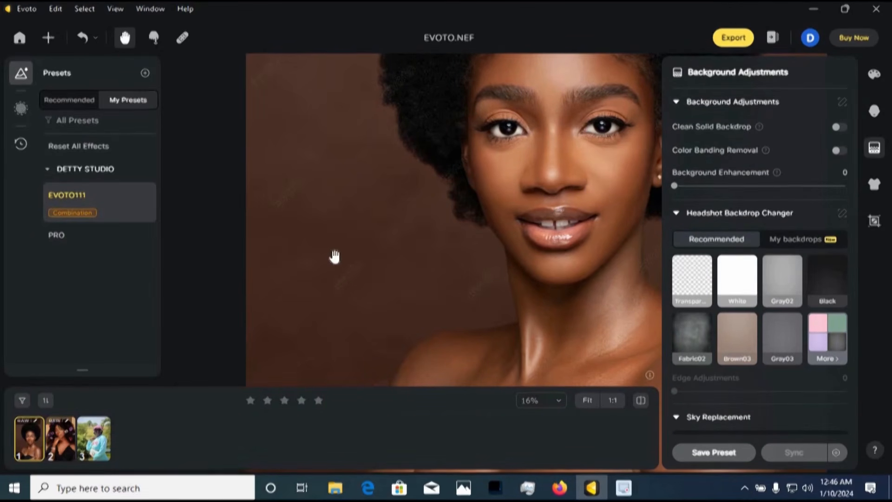
pyautogui.scroll(4, 332, 258)
pyautogui.moveTo(333, 302); pyautogui.dragTo(382, 54)
pyautogui.scroll(-4, 276, 228)
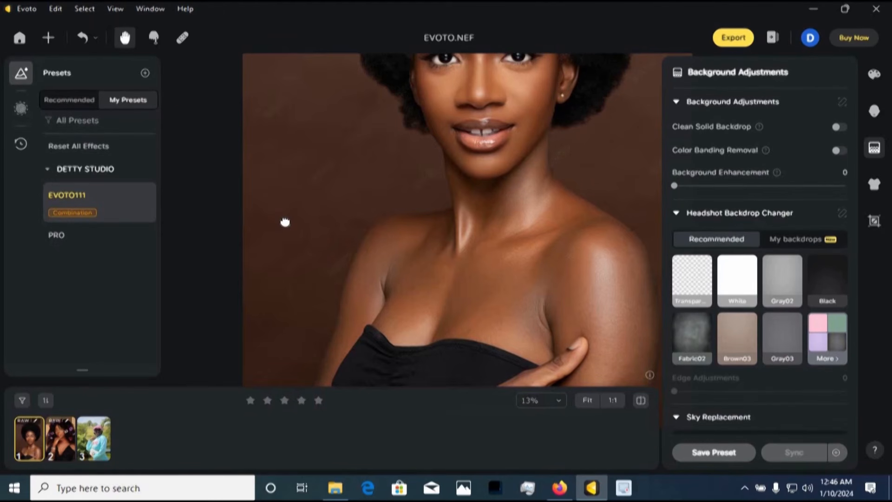
pyautogui.scroll(2, 317, 127)
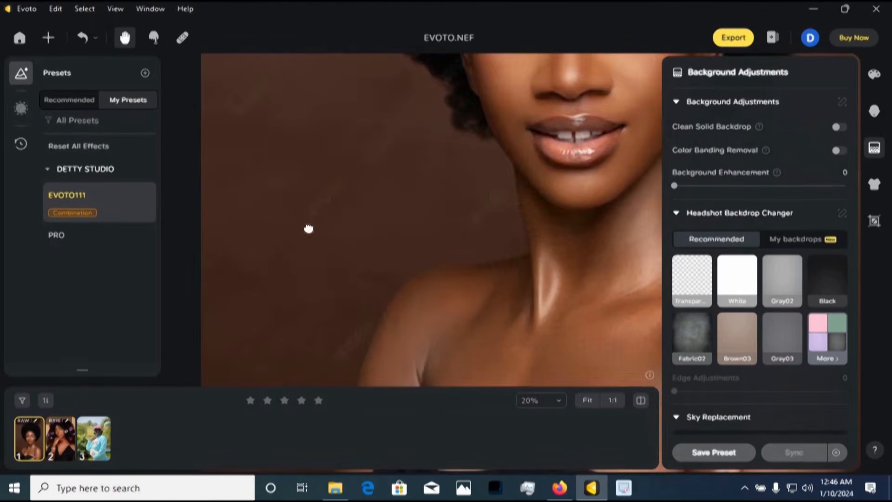
pyautogui.scroll(2, 318, 110)
pyautogui.scroll(2, 340, 192)
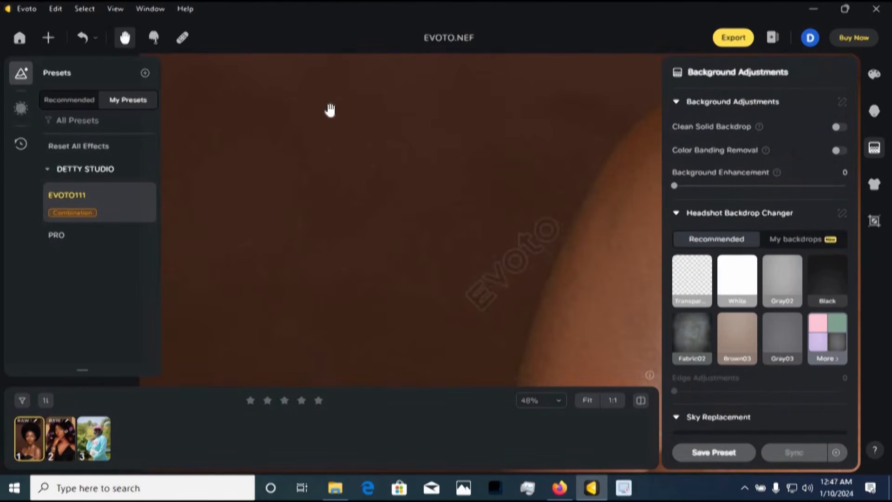
pyautogui.scroll(-4, 233, 65)
pyautogui.moveTo(536, 91); pyautogui.dragTo(441, 453)
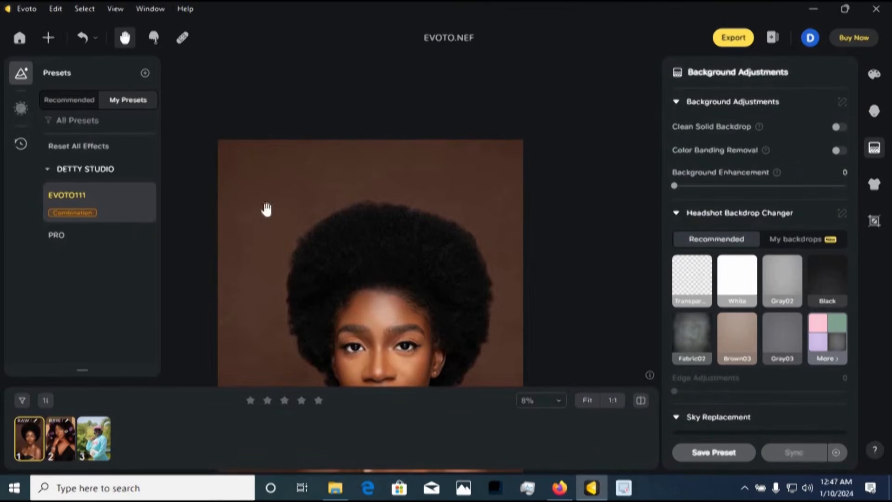
pyautogui.scroll(4, 352, 204)
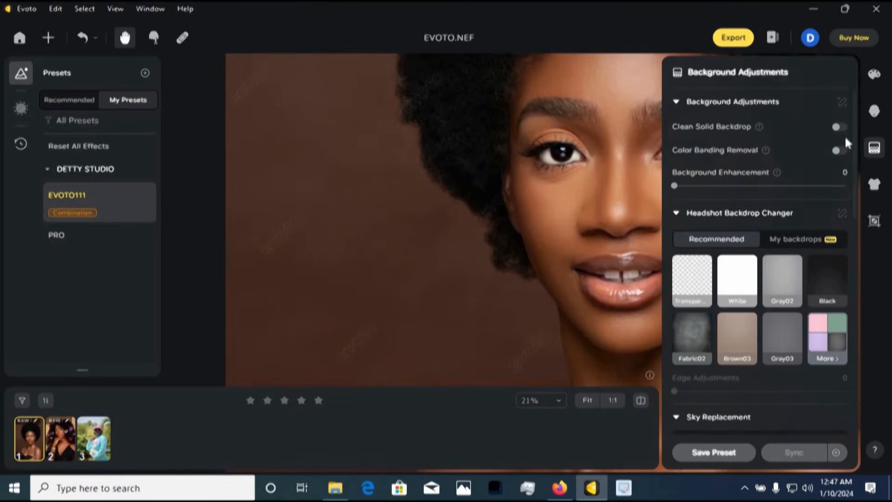
# Turn on Clean Solid Backdrop to even out the brown background of EVOTO.NEF
pyautogui.click(838, 127)
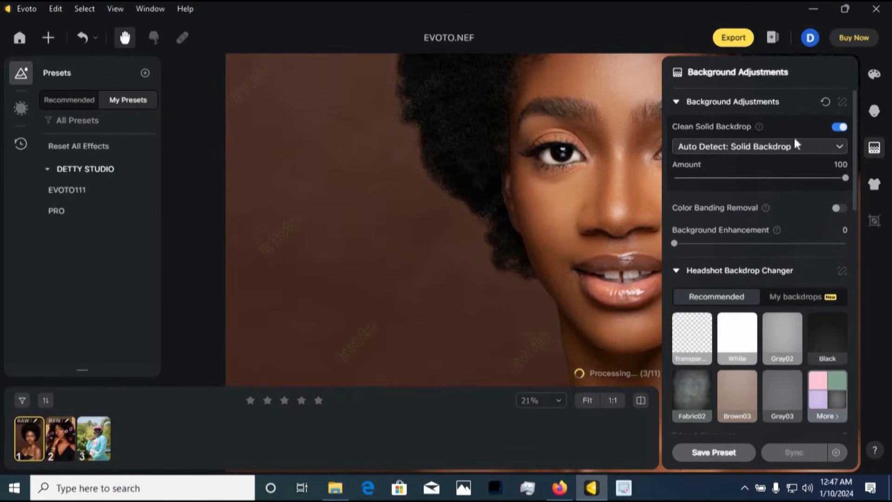
pyautogui.scroll(-3, 333, 213)
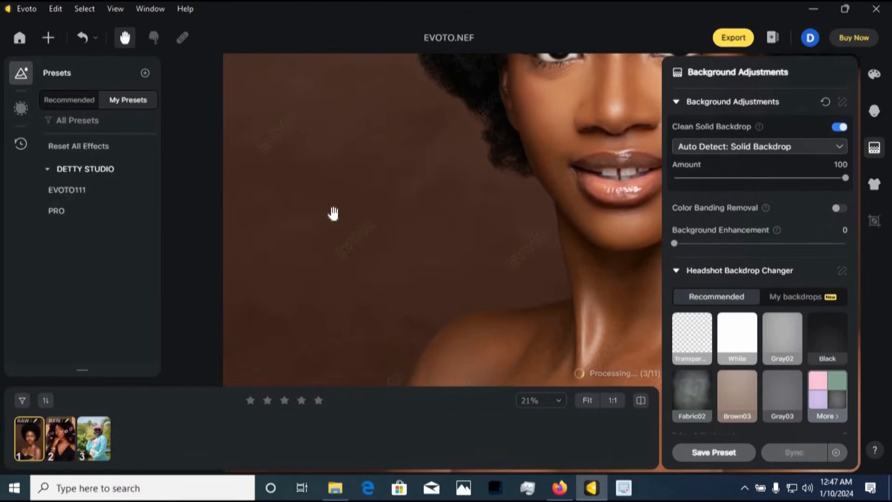
pyautogui.scroll(-3, 334, 212)
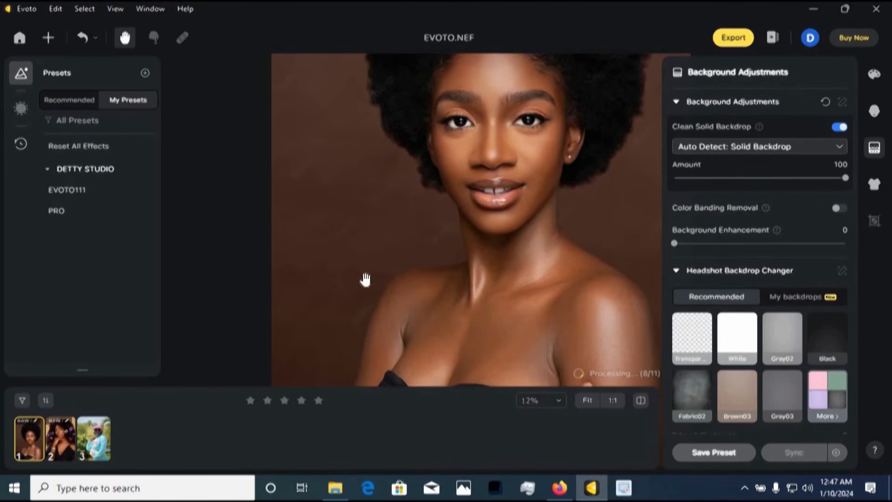
pyautogui.scroll(2, 358, 268)
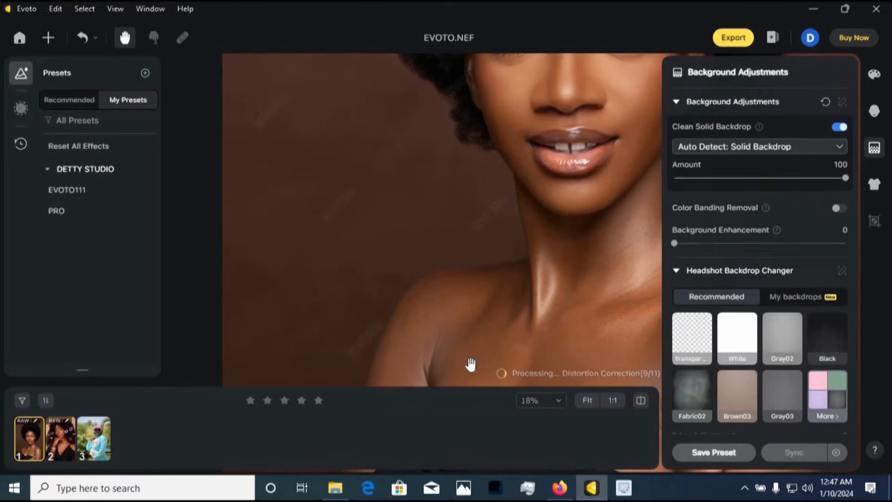
# Inspect the cleaned backdrop beside the shoulders and hair and compare the photo with its original
pyautogui.scroll(3, 468, 364)
pyautogui.scroll(-5, 259, 215)
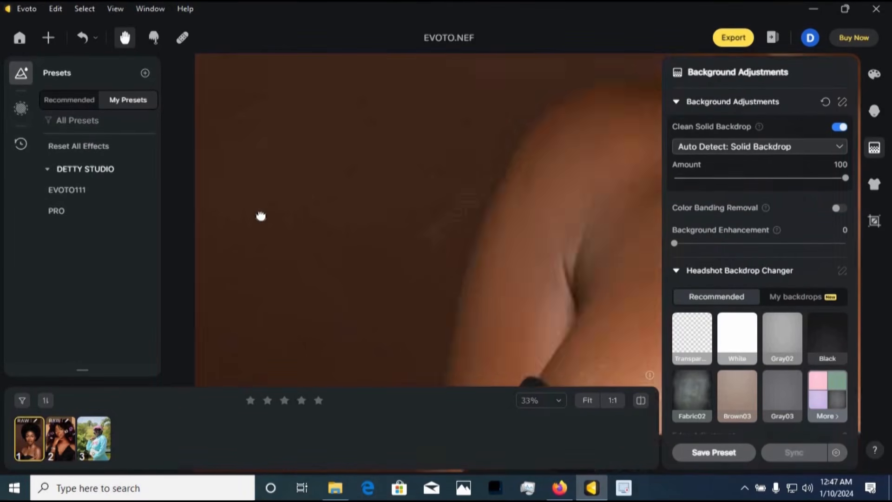
pyautogui.scroll(1, 297, 225)
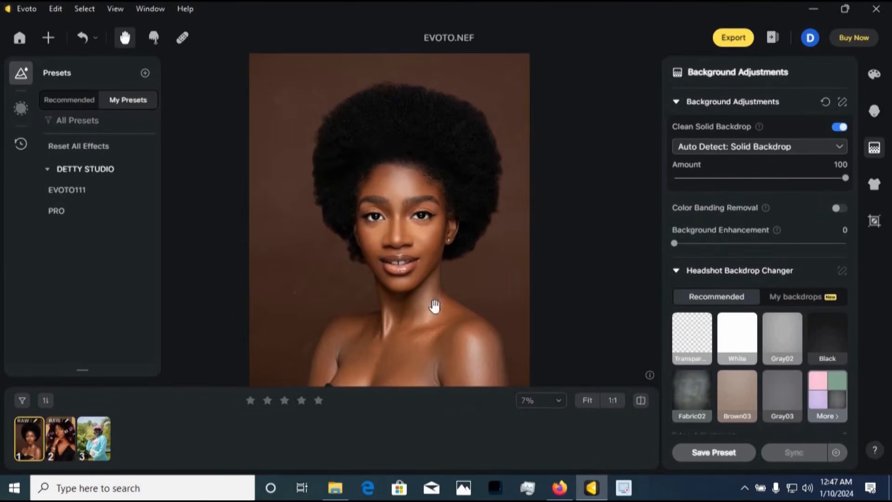
pyautogui.click(641, 400)
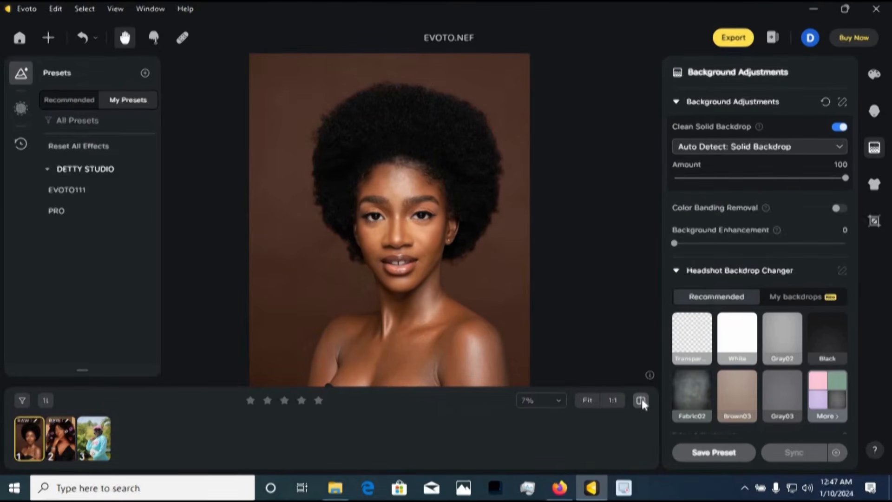
pyautogui.scroll(3, 521, 291)
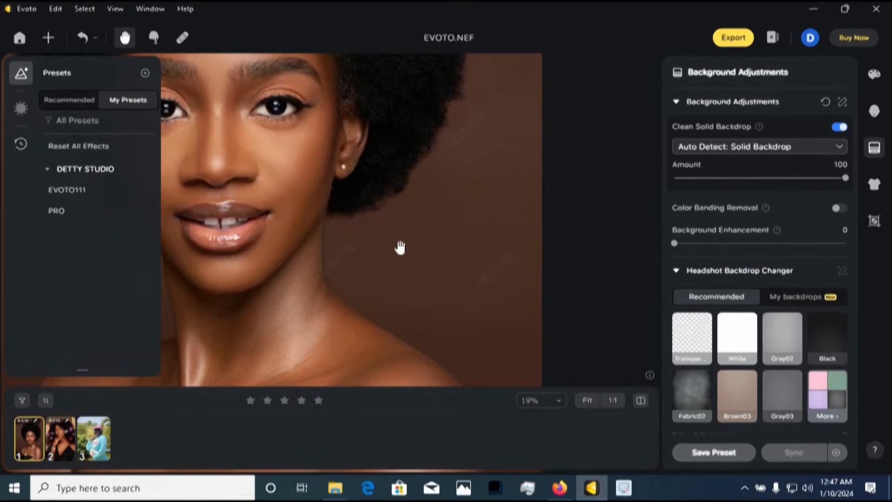
# Try a Background Enhancement of 9 on the portrait and return it to 0
pyautogui.click(642, 400)
pyautogui.scroll(-3, 436, 191)
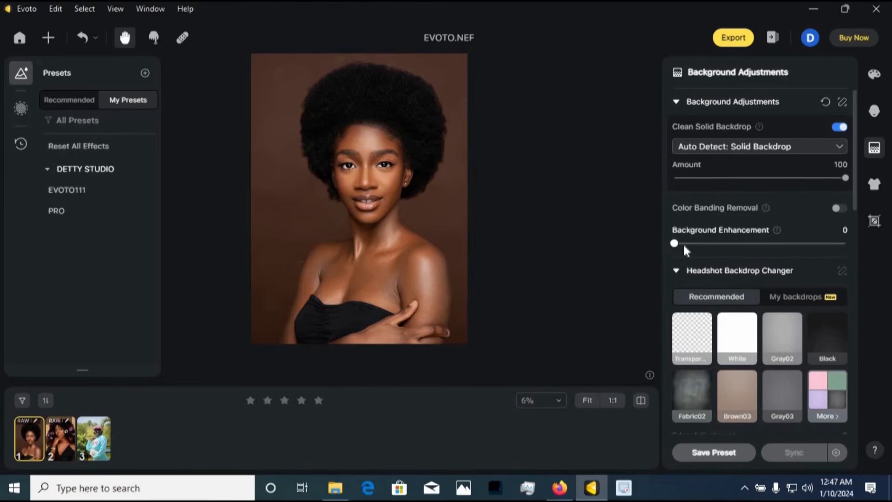
pyautogui.moveTo(682, 249)
pyautogui.mouseDown()
pyautogui.moveTo(706, 242)
pyautogui.moveTo(695, 246)
pyautogui.mouseUp()
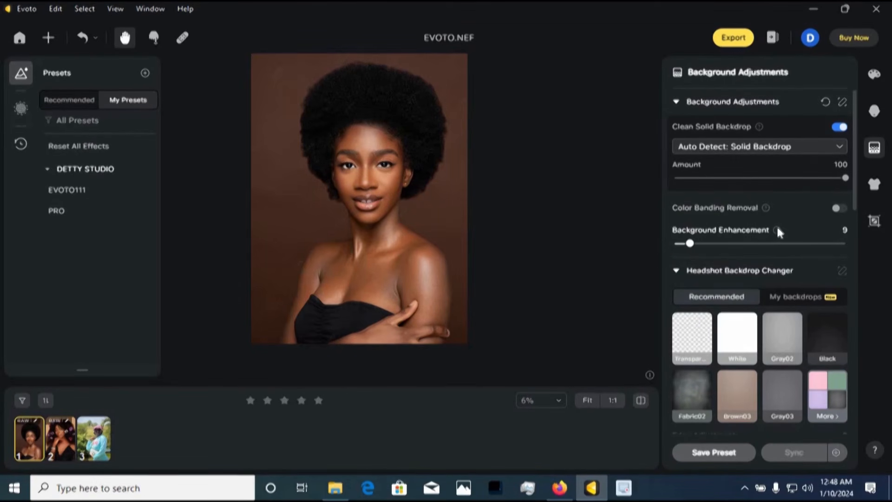
pyautogui.moveTo(777, 230)
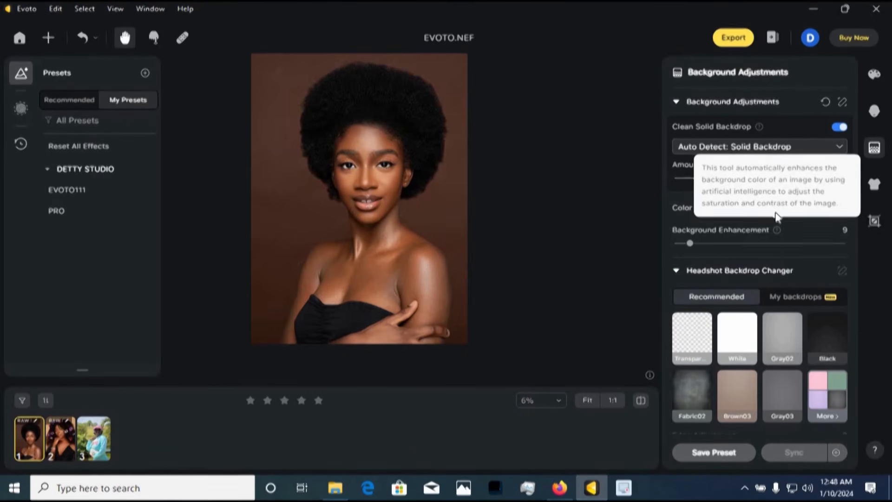
pyautogui.click(677, 243)
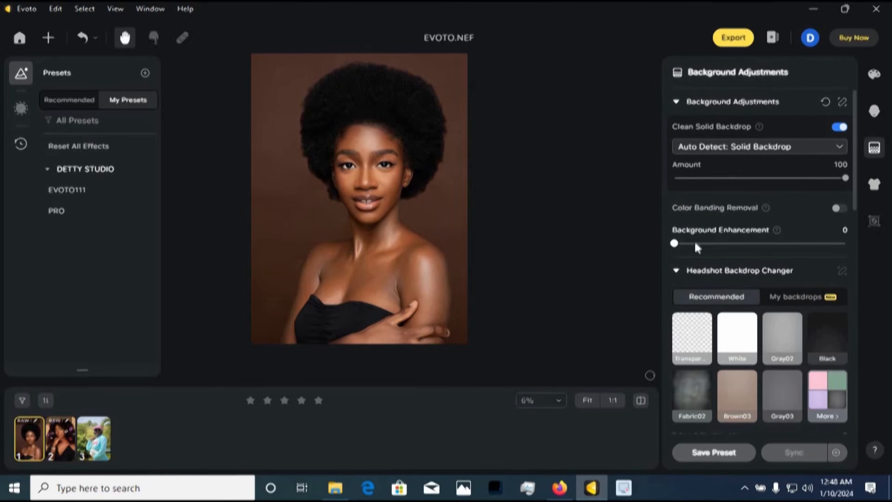
# Browse the full set of recommended headshot backdrops and look at the option for adding custom backdrop images
pyautogui.scroll(-2, 687, 211)
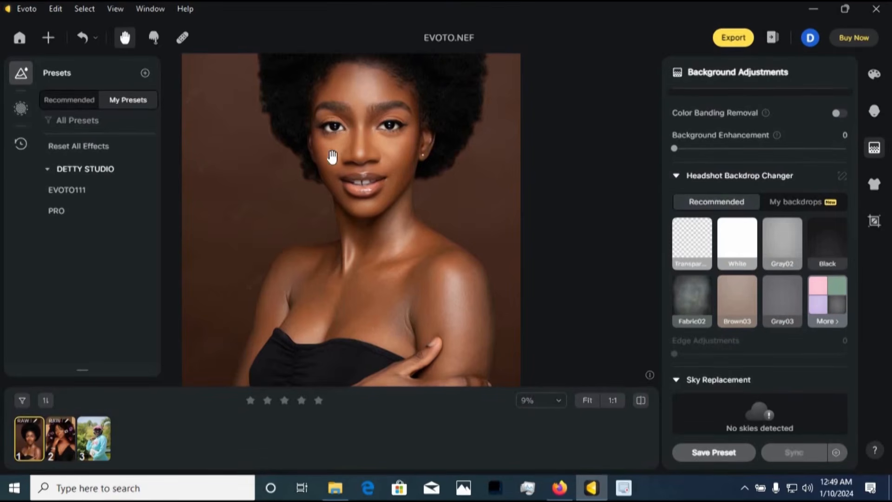
pyautogui.scroll(-4, 330, 159)
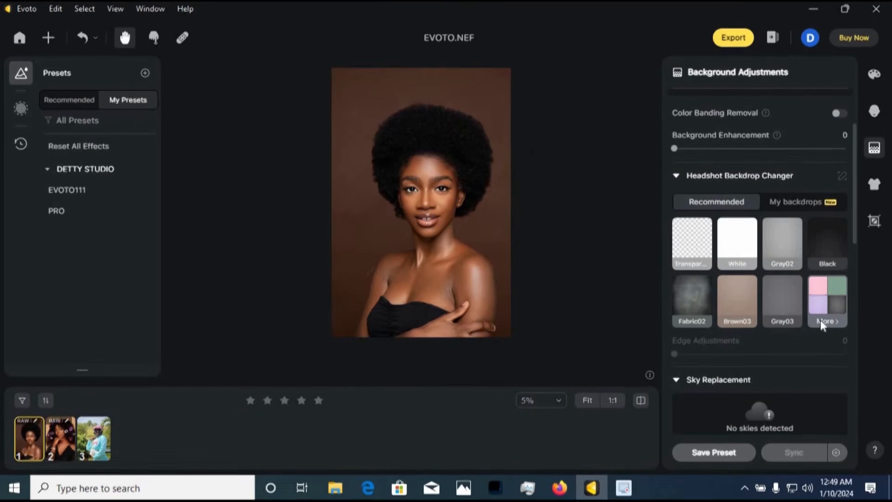
pyautogui.click(809, 323)
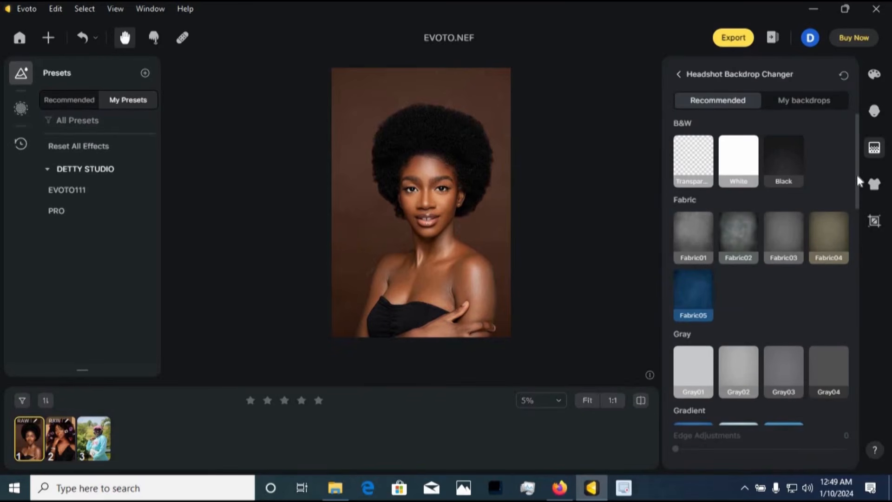
pyautogui.moveTo(856, 176); pyautogui.dragTo(845, 266)
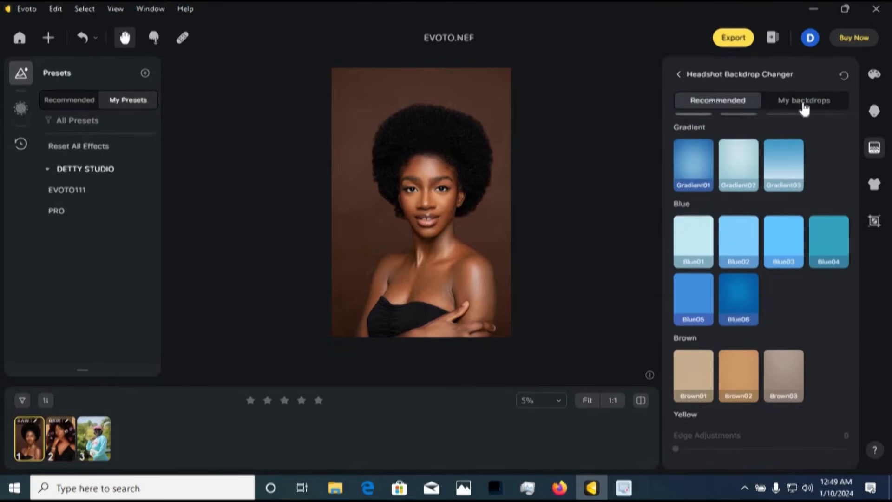
pyautogui.click(804, 105)
pyautogui.click(765, 149)
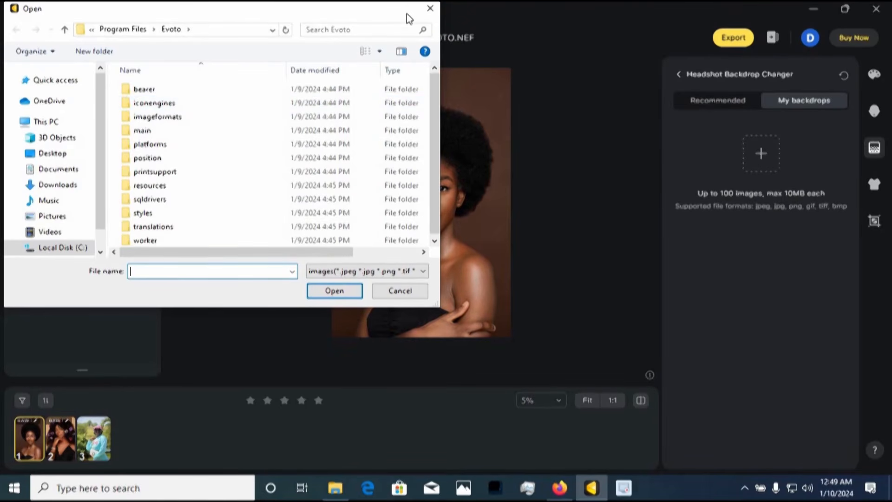
pyautogui.click(430, 8)
pyautogui.click(734, 106)
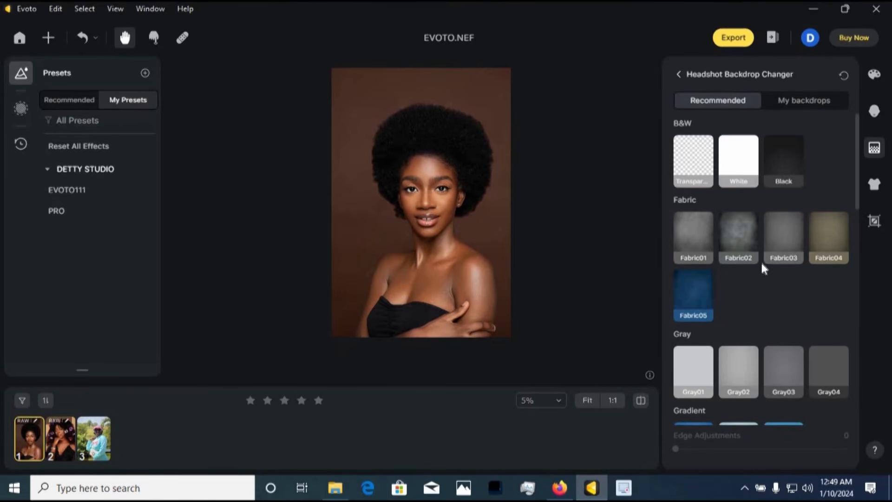
# Try the Fabric05 and Gray04 backdrops behind the woman, comparing the photo with its original
pyautogui.click(699, 295)
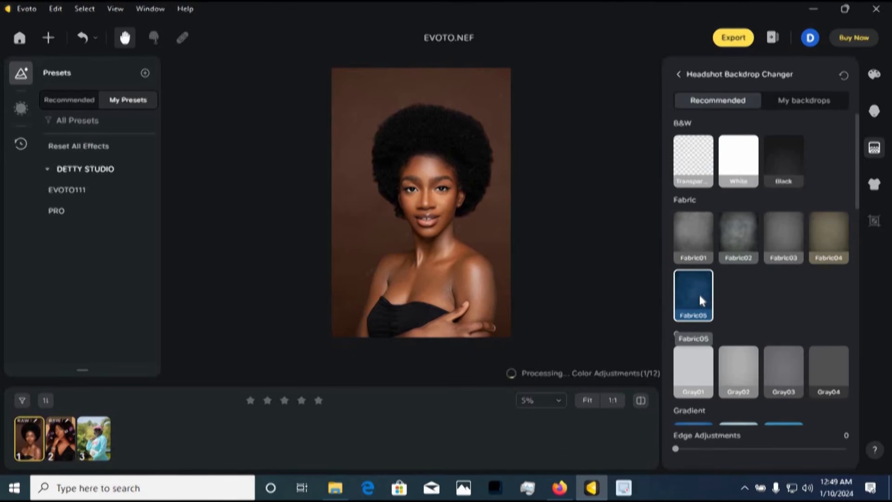
pyautogui.scroll(2, 458, 159)
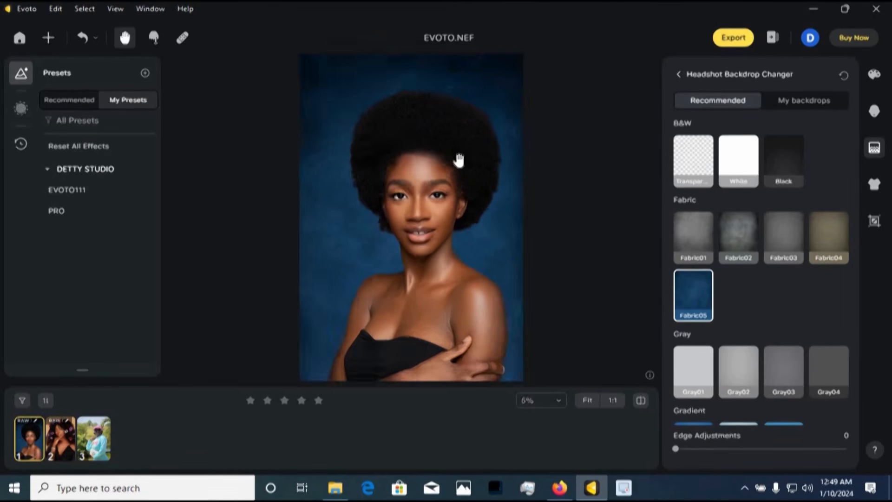
pyautogui.click(637, 401)
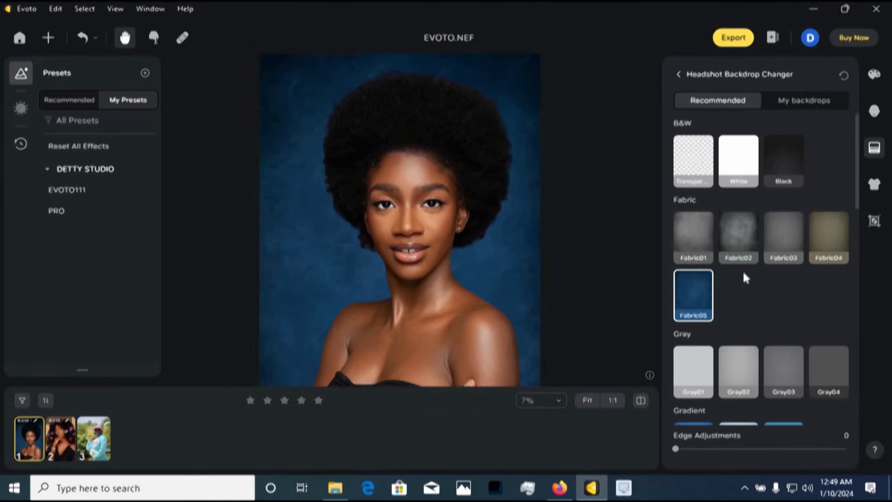
pyautogui.click(828, 371)
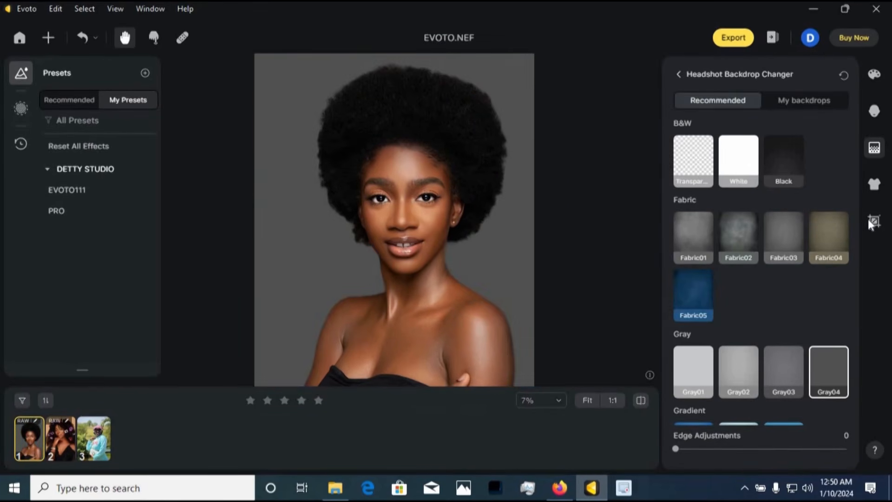
# Replace the backdrop with Black and inspect the edges around the hair and shoulders against the original
pyautogui.click(783, 168)
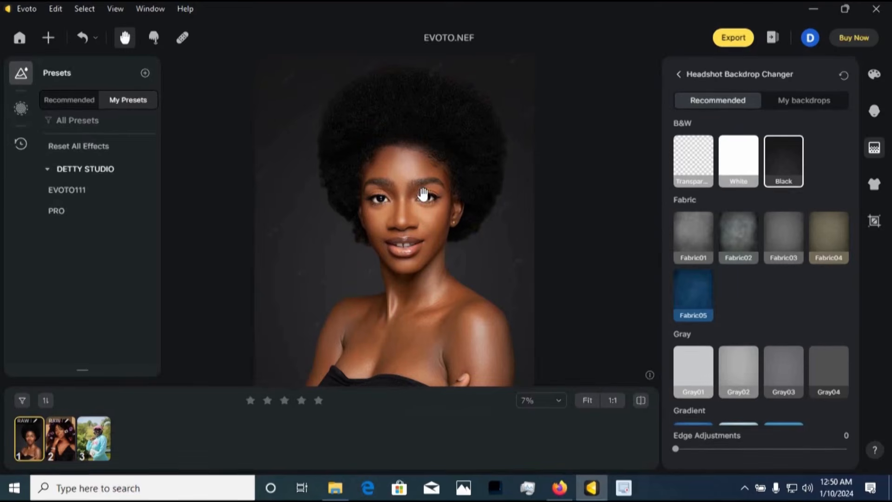
pyautogui.scroll(2, 421, 183)
pyautogui.scroll(-3, 421, 183)
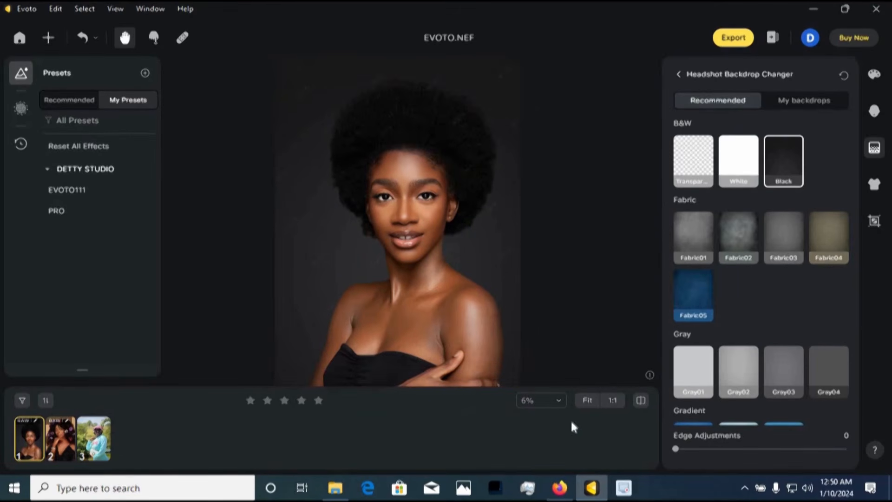
pyautogui.click(639, 400)
pyautogui.scroll(3, 400, 235)
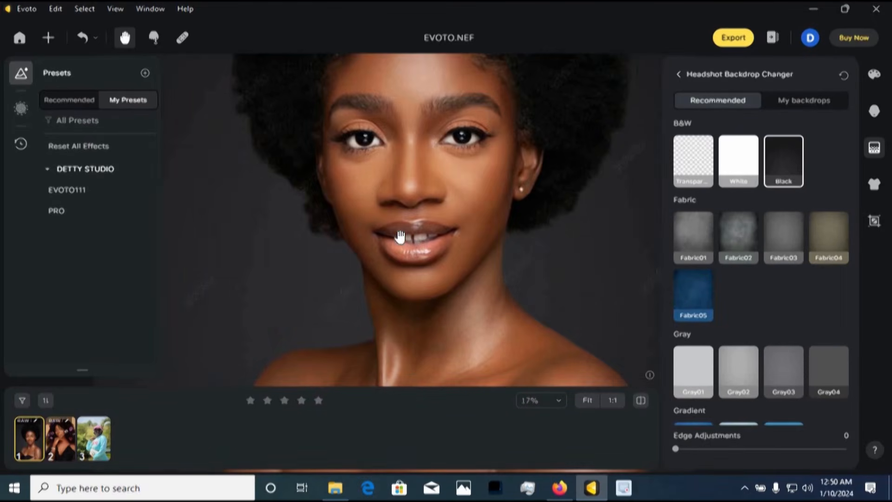
pyautogui.scroll(1, 400, 236)
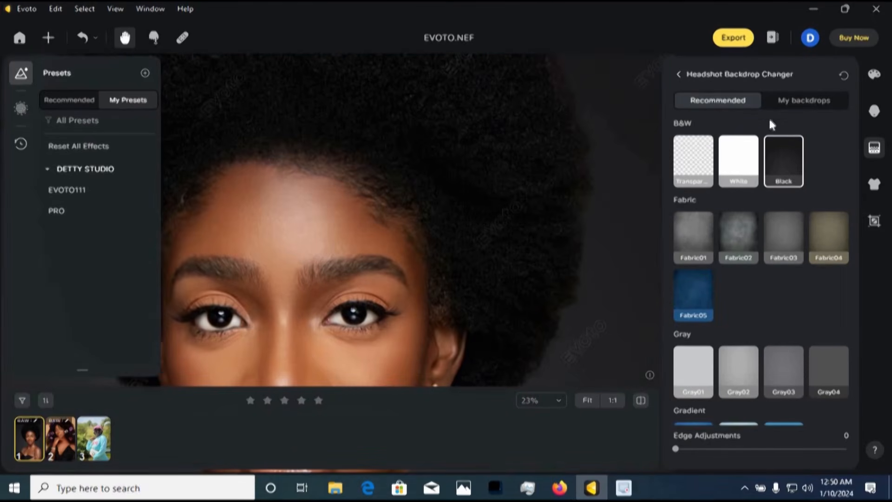
# Open the file picker for custom backdrops and close it without choosing an image
pyautogui.click(788, 99)
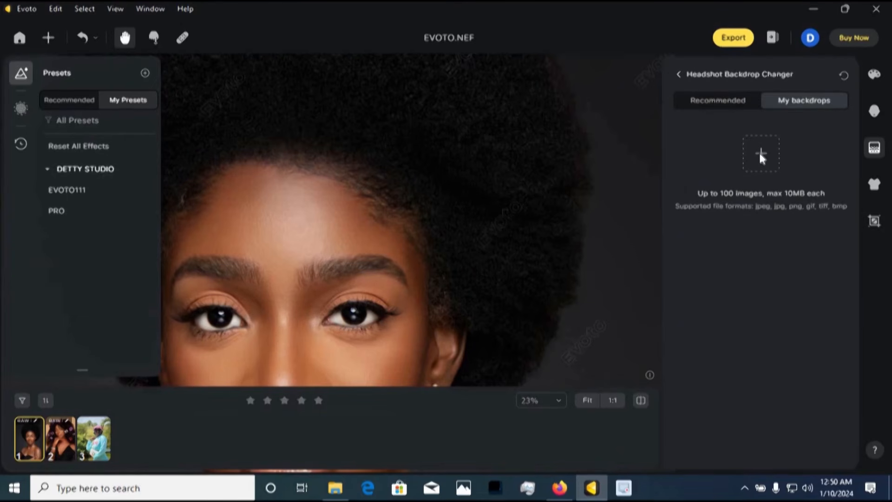
pyautogui.click(760, 153)
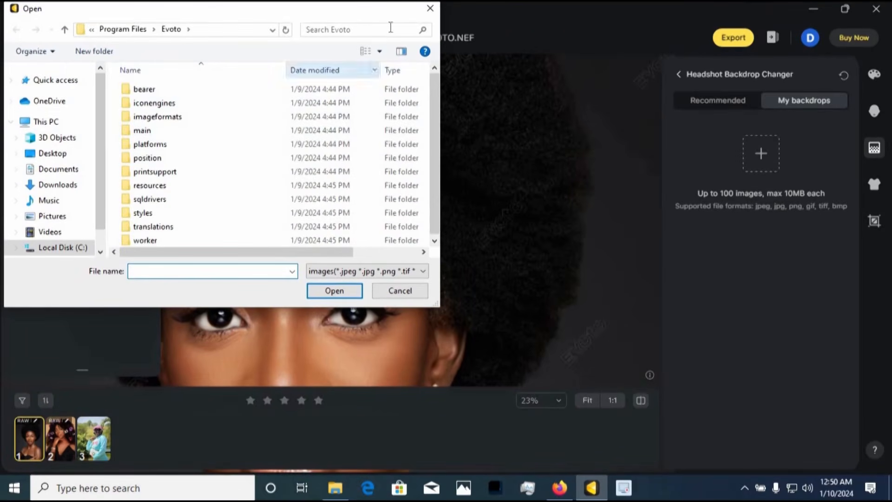
pyautogui.click(430, 8)
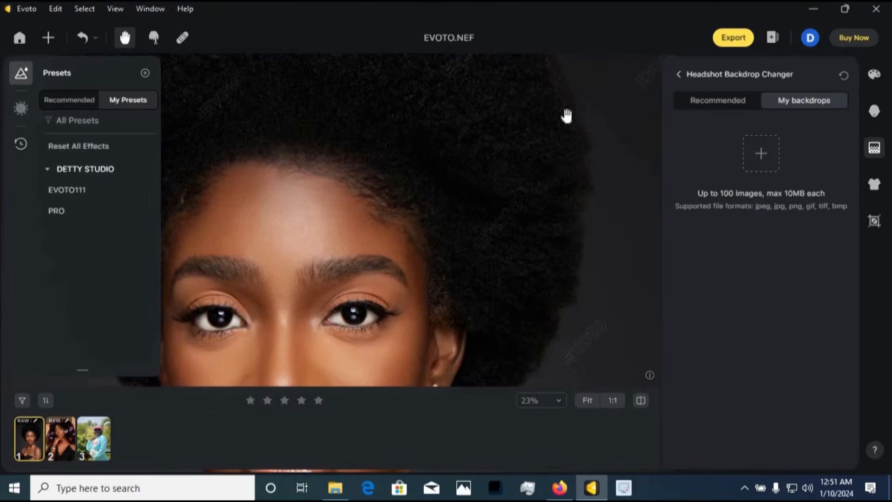
# Switch to the outdoor photo EVOTO.jpg and review its Sky Replacement options
pyautogui.scroll(-6, 382, 165)
pyautogui.scroll(3, 311, 153)
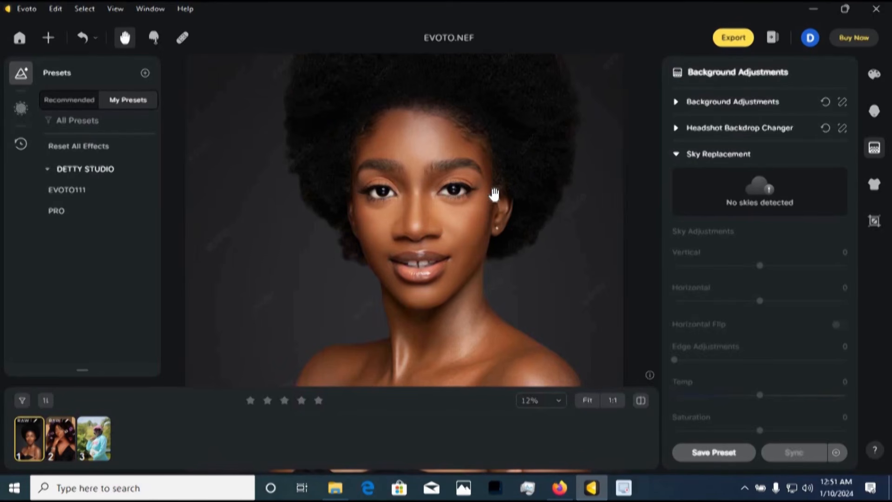
pyautogui.click(94, 438)
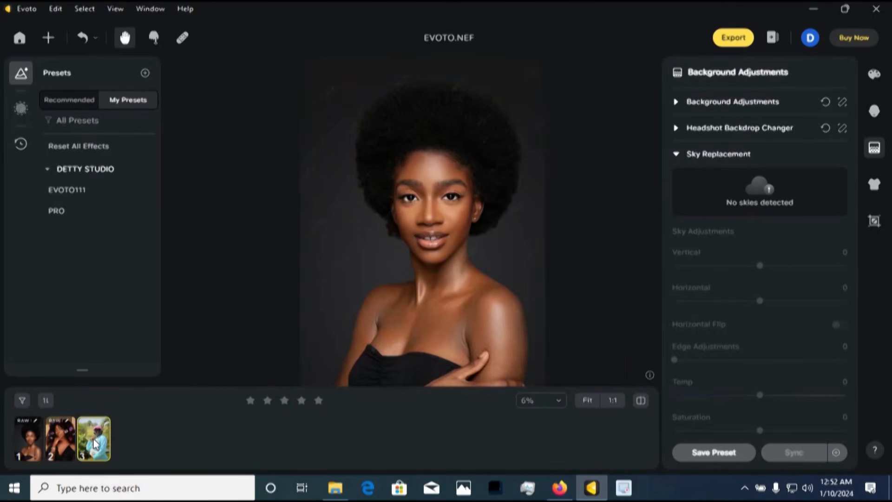
pyautogui.scroll(4, 474, 158)
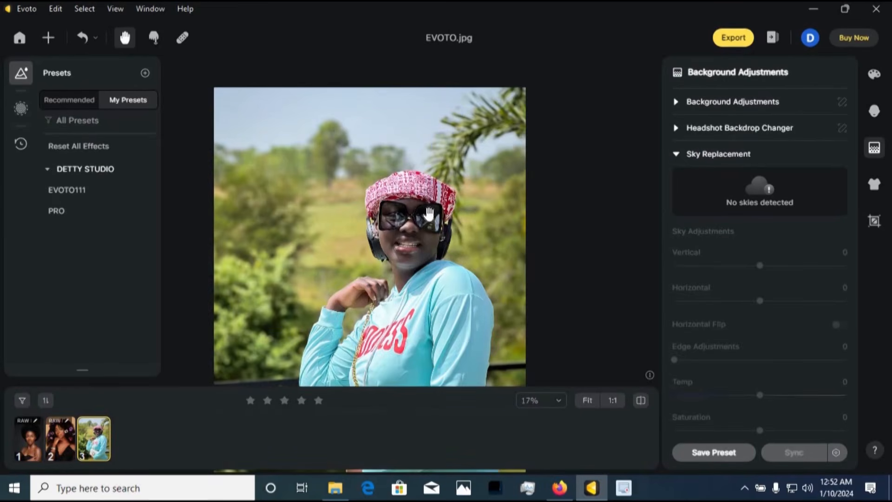
pyautogui.scroll(-3, 433, 210)
pyautogui.moveTo(446, 160); pyautogui.dragTo(458, 254)
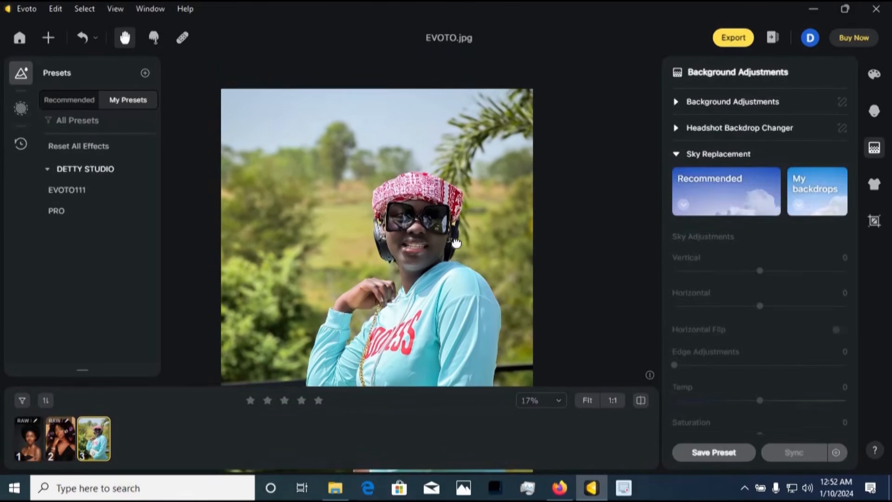
pyautogui.scroll(-2, 456, 242)
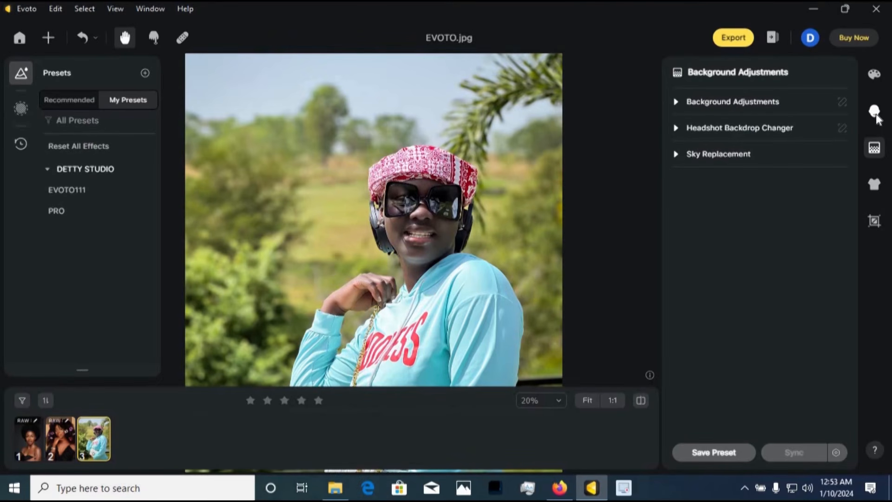
# Look over the Portrait Retouching categories and open the Clothes and Accessories Touch-up adjustments for EVOTO.jpg
pyautogui.click(875, 115)
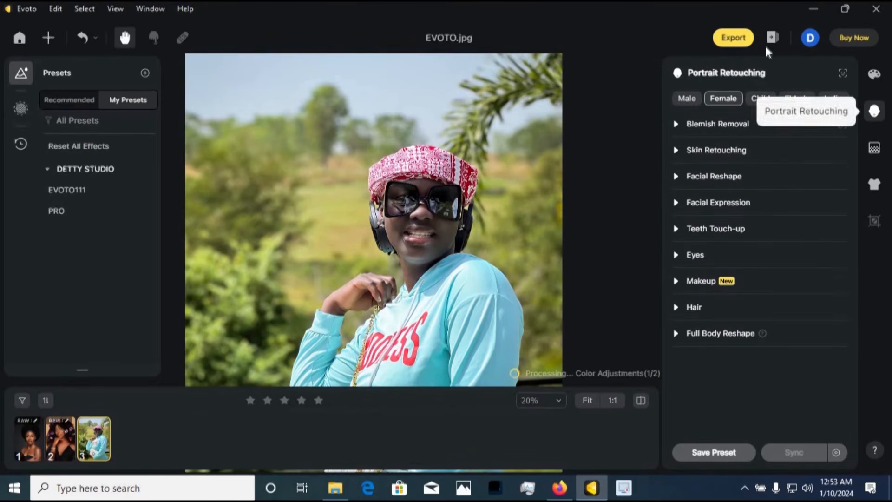
pyautogui.click(875, 186)
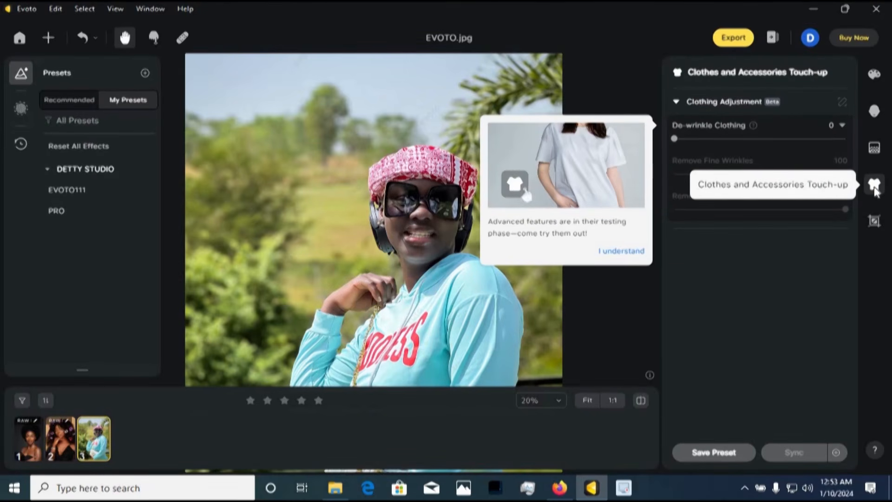
pyautogui.click(874, 188)
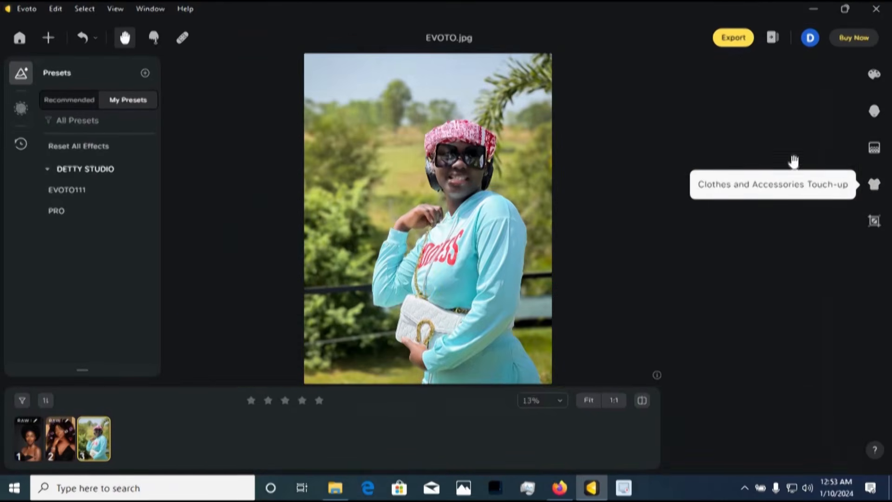
pyautogui.click(875, 188)
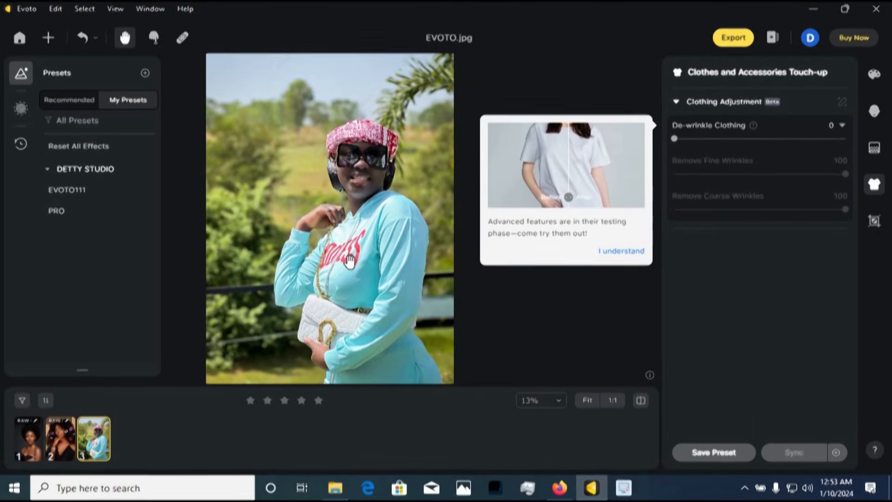
# Dismiss the beta feature notice, check the wrinkles on the blue hoodie up close and set De-wrinkle Clothing to 100
pyautogui.scroll(5, 369, 253)
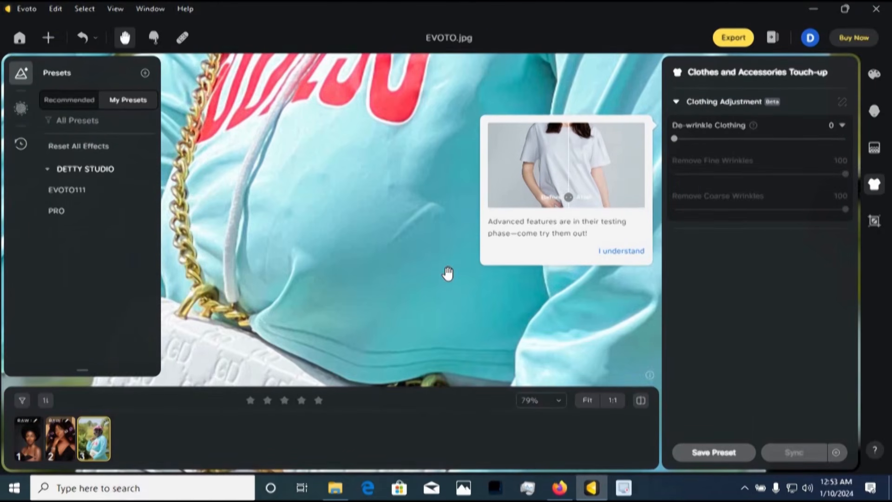
pyautogui.scroll(4, 394, 254)
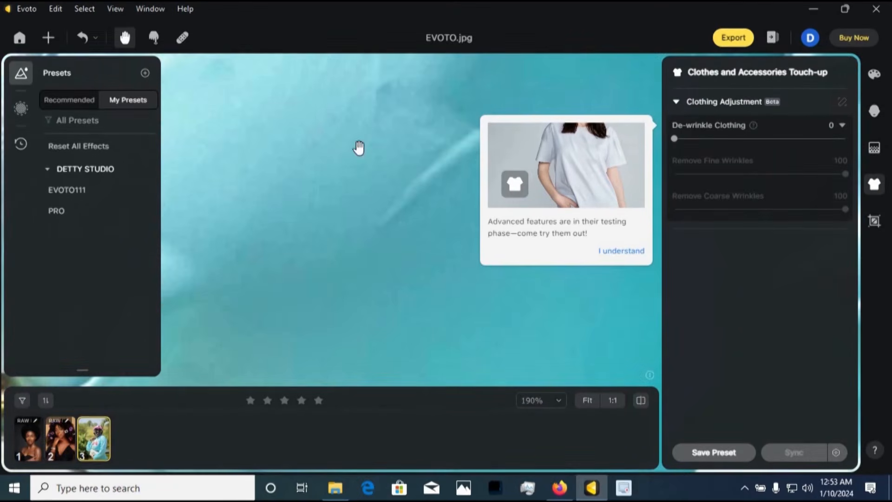
pyautogui.click(631, 251)
pyautogui.scroll(-3, 504, 243)
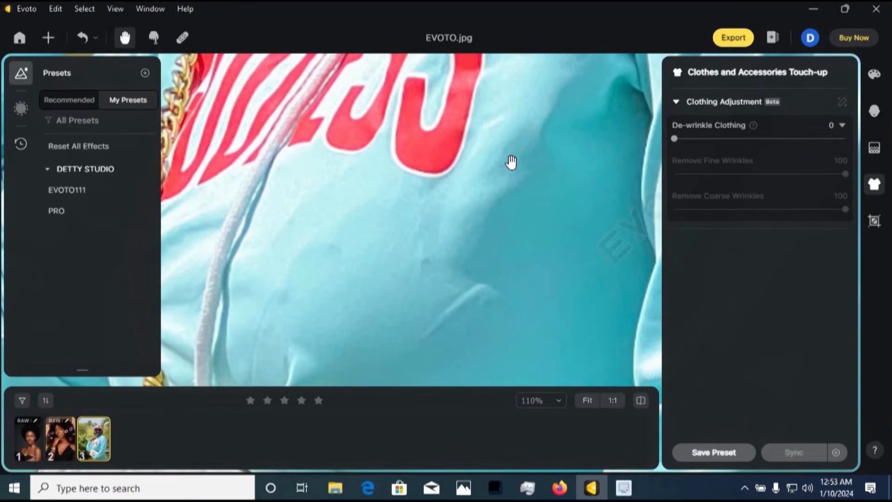
pyautogui.scroll(-3, 511, 163)
pyautogui.scroll(3, 493, 230)
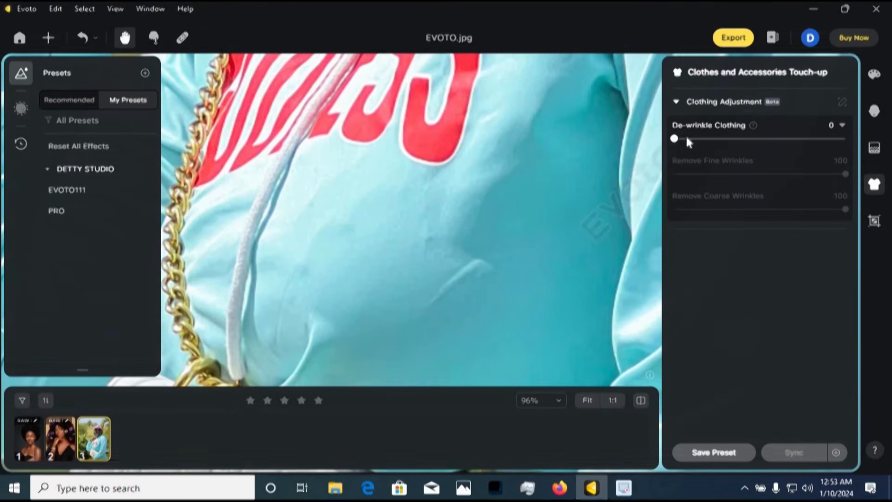
pyautogui.moveTo(686, 139); pyautogui.dragTo(741, 139)
pyautogui.moveTo(842, 137); pyautogui.dragTo(851, 138)
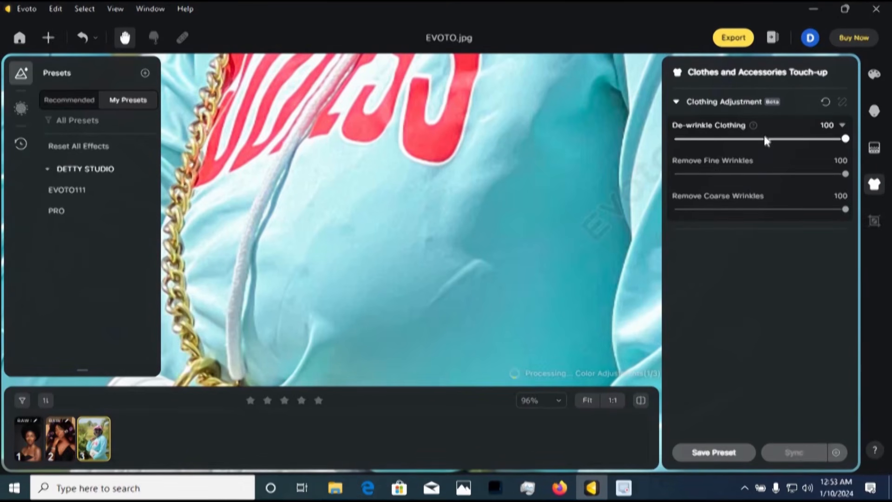
# Inspect the smoothed fabric of the blue hoodie up close after the wrinkle removal
pyautogui.moveTo(459, 256); pyautogui.dragTo(457, 254)
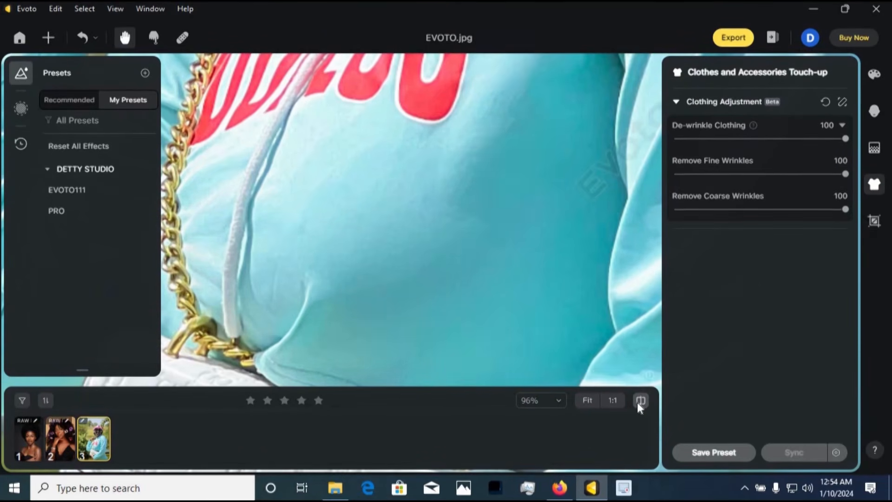
pyautogui.moveTo(389, 212); pyautogui.dragTo(420, 289)
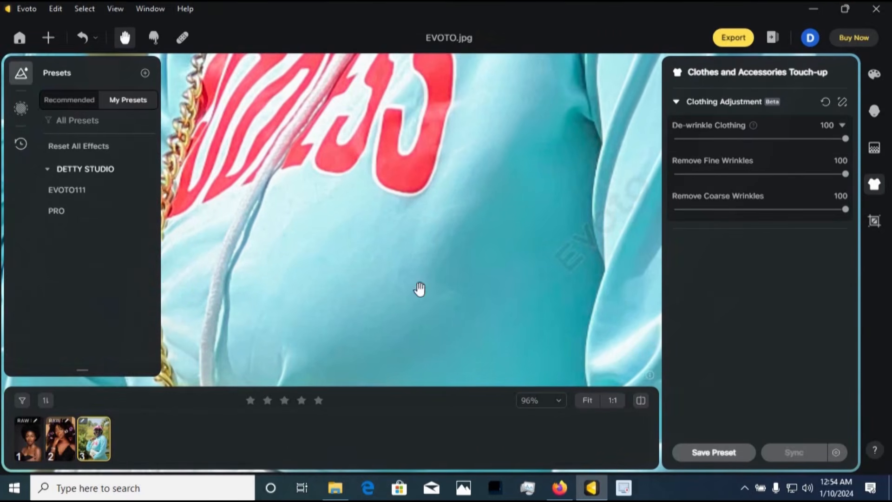
# Open the Sky Replacement options for EVOTO.jpg, bring up the file picker for custom sky backdrops and close it without choosing an image
pyautogui.click(873, 147)
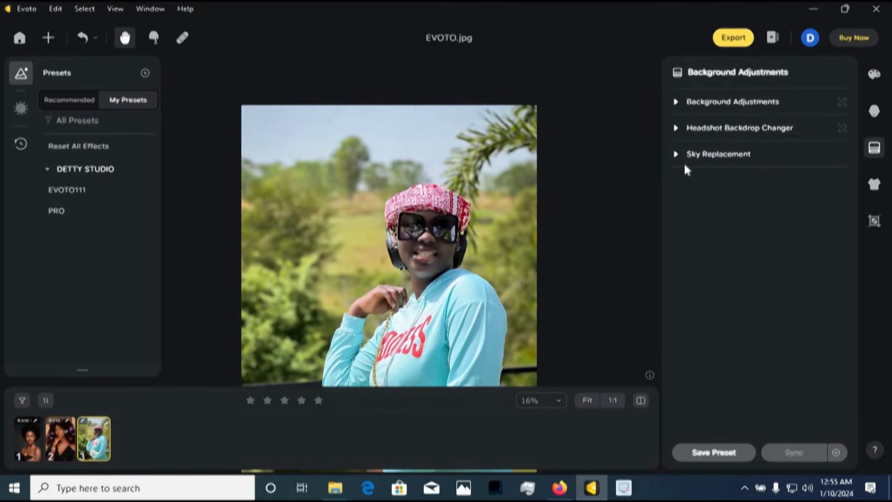
pyautogui.click(675, 153)
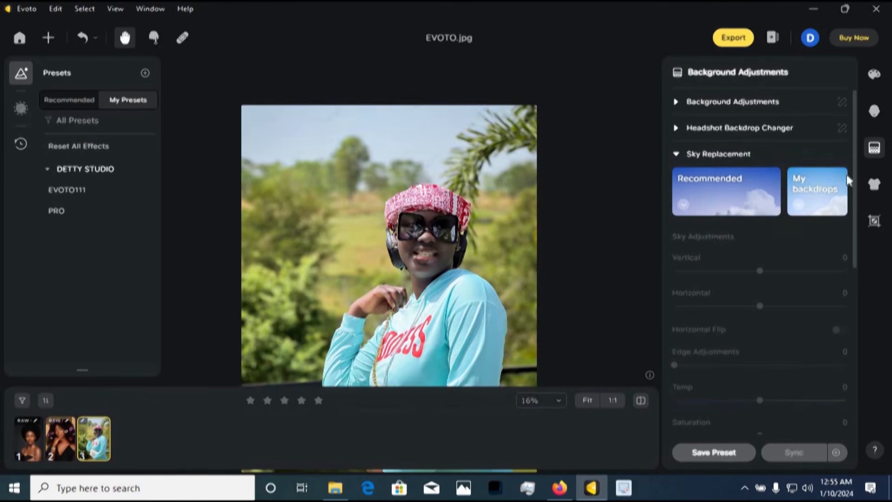
pyautogui.click(840, 203)
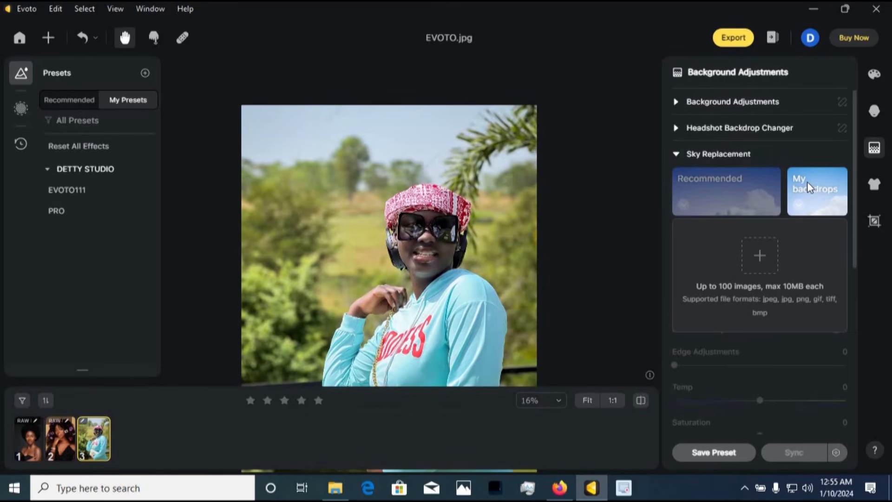
pyautogui.click(763, 256)
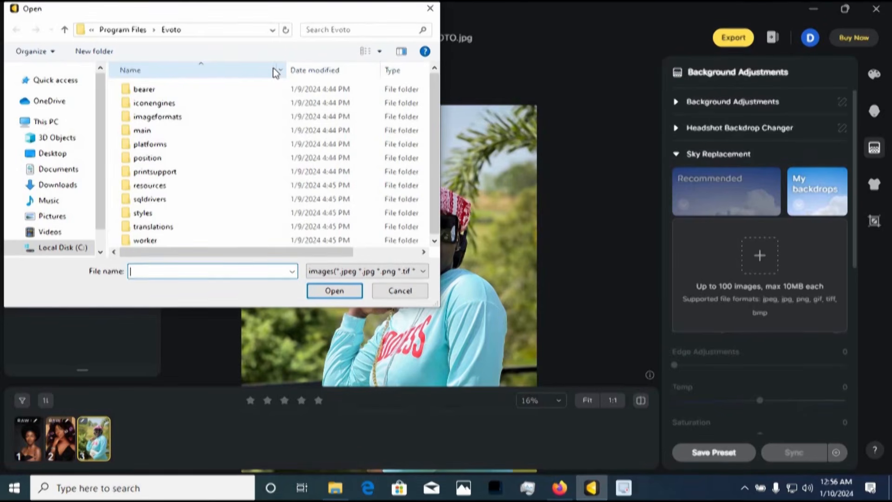
pyautogui.click(431, 9)
# Try sky 09 from the recommended Bright Blue Skies, and replace it with sky 02 from Blue Skies
pyautogui.click(729, 182)
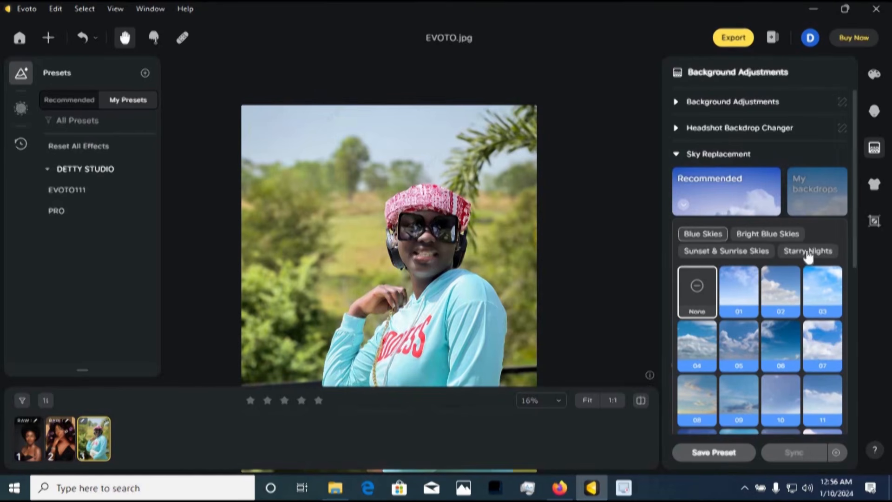
pyautogui.click(766, 235)
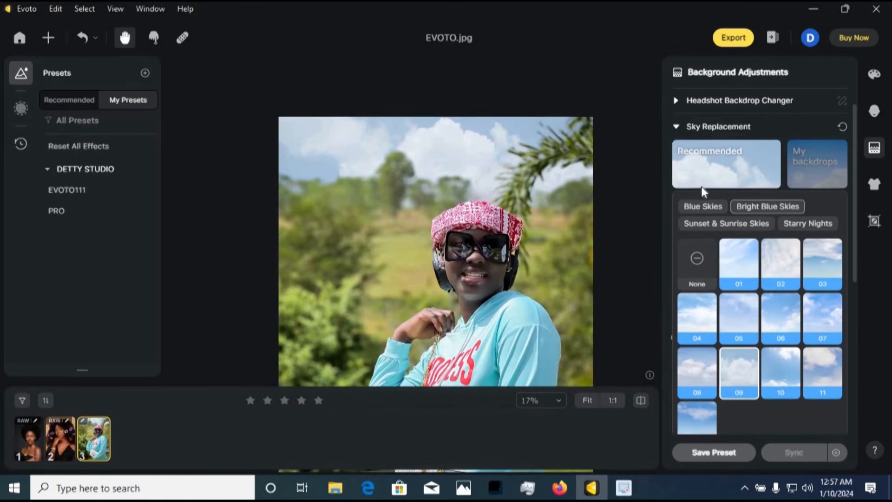
pyautogui.click(698, 209)
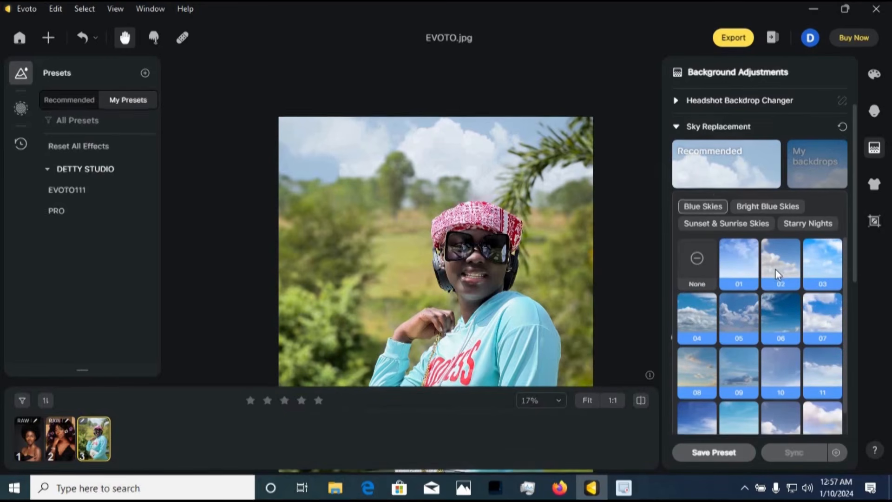
pyautogui.moveTo(858, 259); pyautogui.dragTo(860, 306)
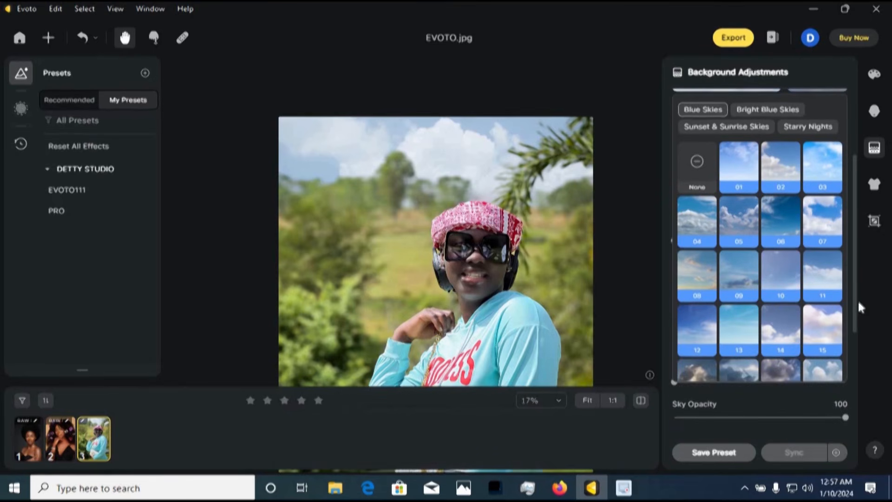
pyautogui.click(777, 166)
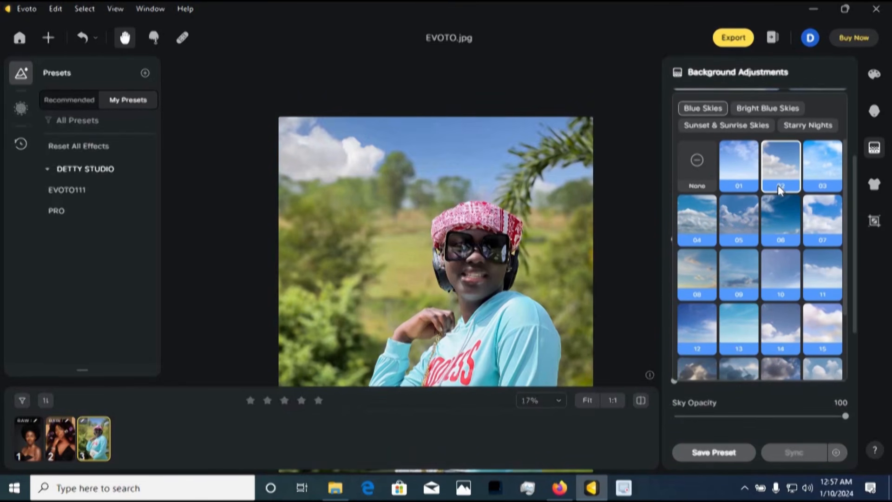
# Compare the whole EVOTO.jpg photo before and after its edits and check the subject up close
pyautogui.scroll(-3, 476, 233)
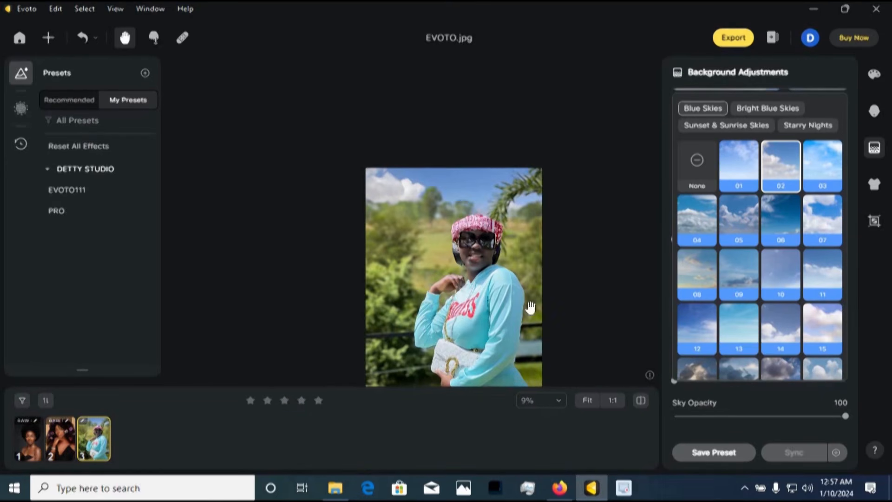
pyautogui.click(641, 399)
pyautogui.scroll(3, 399, 165)
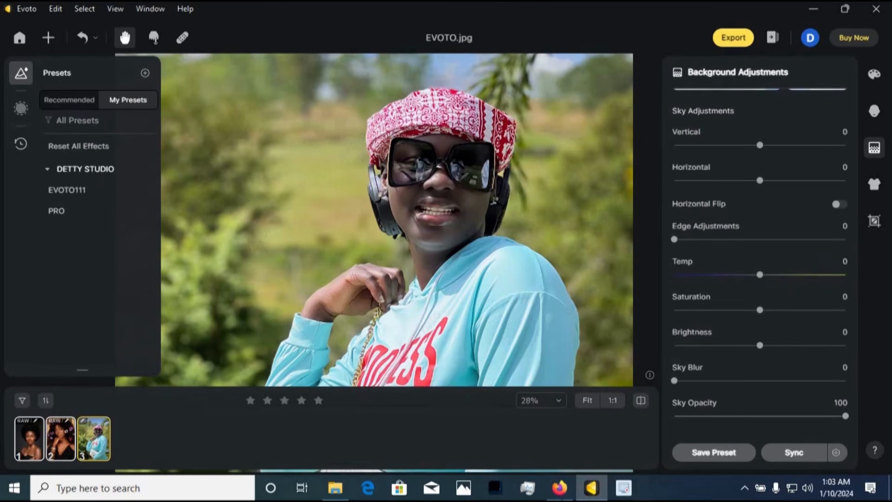
# Switch to Firefox and read the credit rules and plan prices on the Evoto Pricing page
pyautogui.click(560, 488)
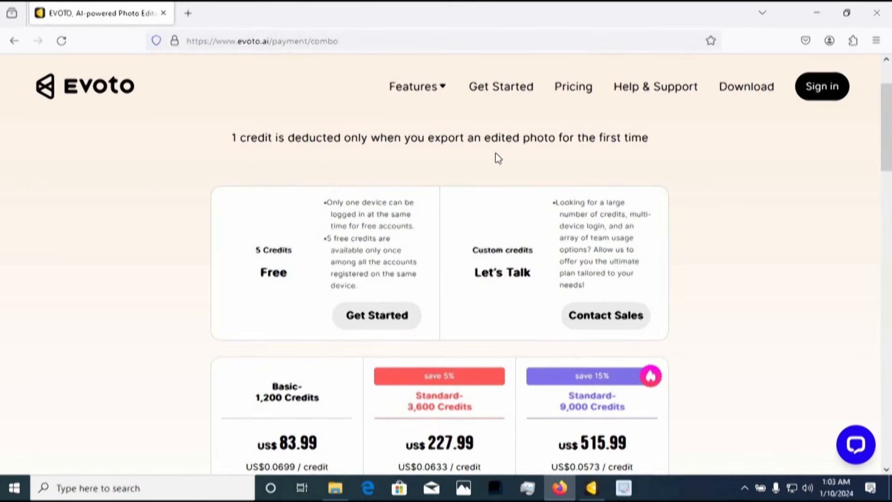
pyautogui.scroll(2, 547, 371)
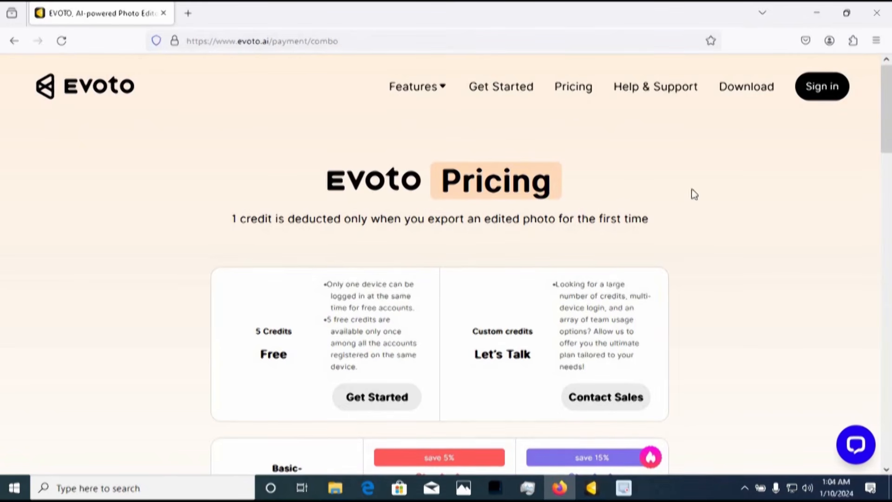
pyautogui.moveTo(886, 132); pyautogui.dragTo(887, 223)
pyautogui.moveTo(887, 223); pyautogui.dragTo(887, 154)
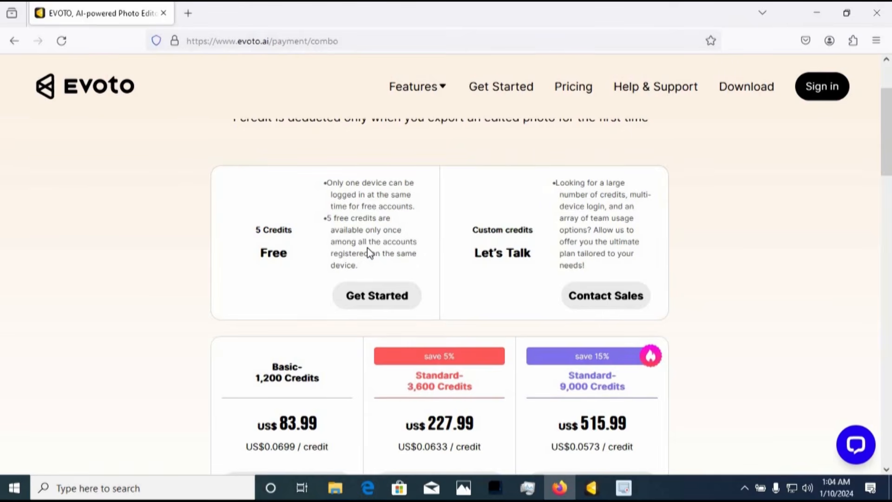
pyautogui.moveTo(886, 158); pyautogui.dragTo(889, 191)
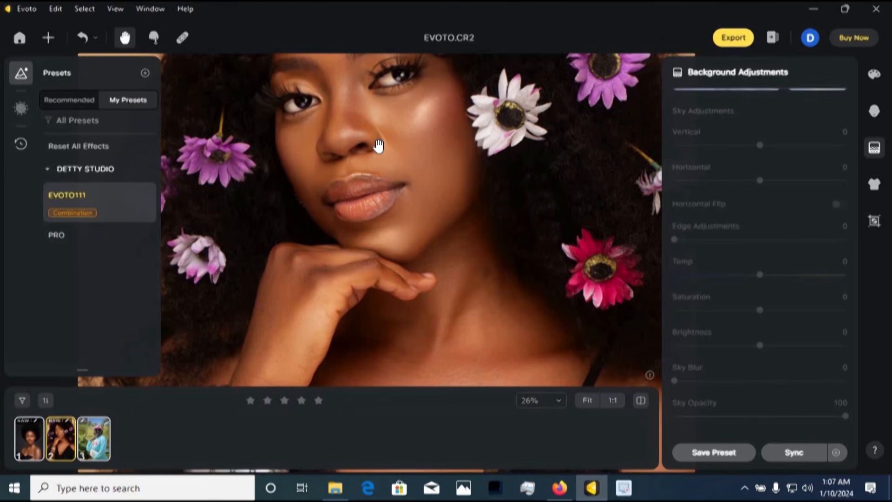
# Examine the retouched skin, eyes and hair of the flower portrait EVOTO.CR2 up close and as a whole
pyautogui.scroll(1, 379, 140)
pyautogui.scroll(1, 385, 143)
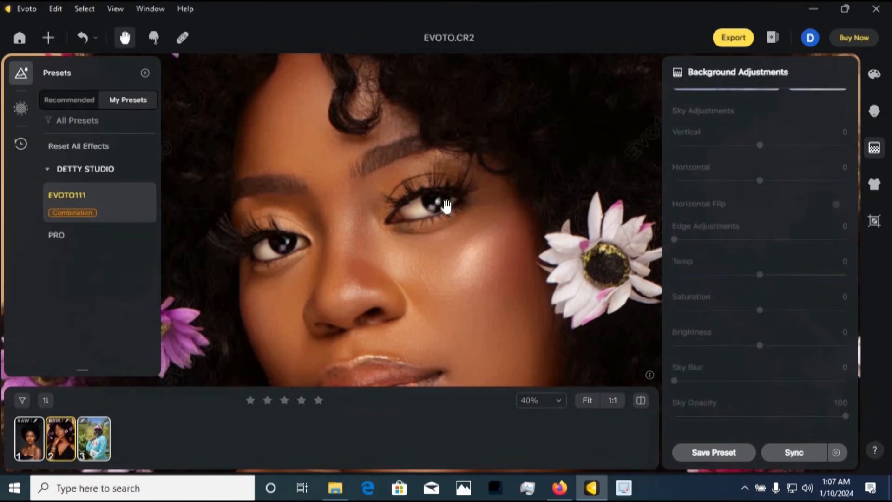
pyautogui.scroll(-2, 447, 205)
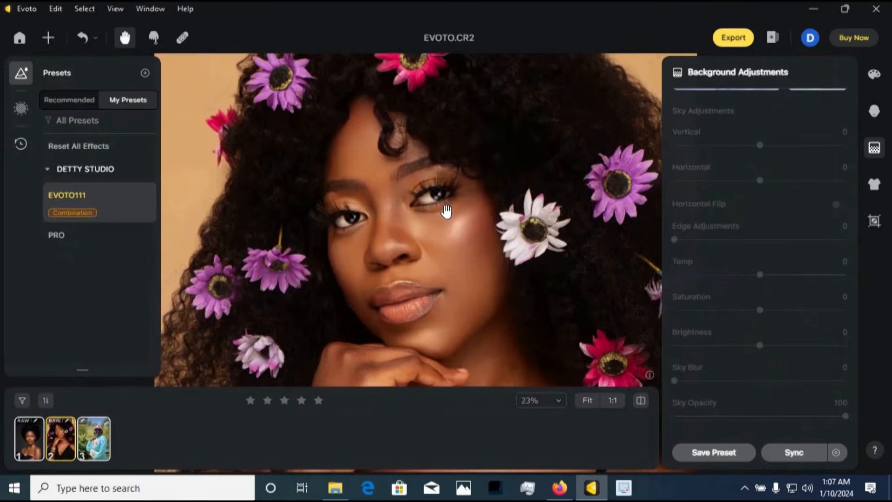
pyautogui.scroll(3, 446, 208)
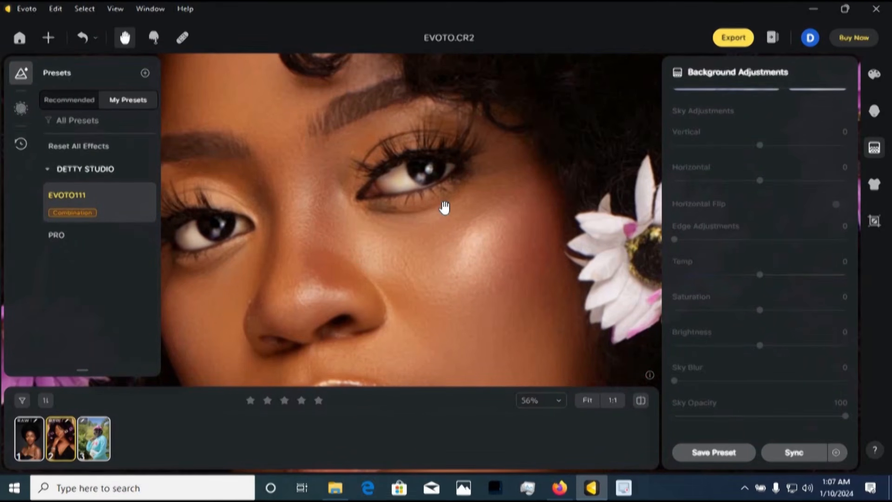
pyautogui.scroll(-2, 439, 204)
pyautogui.scroll(2, 430, 206)
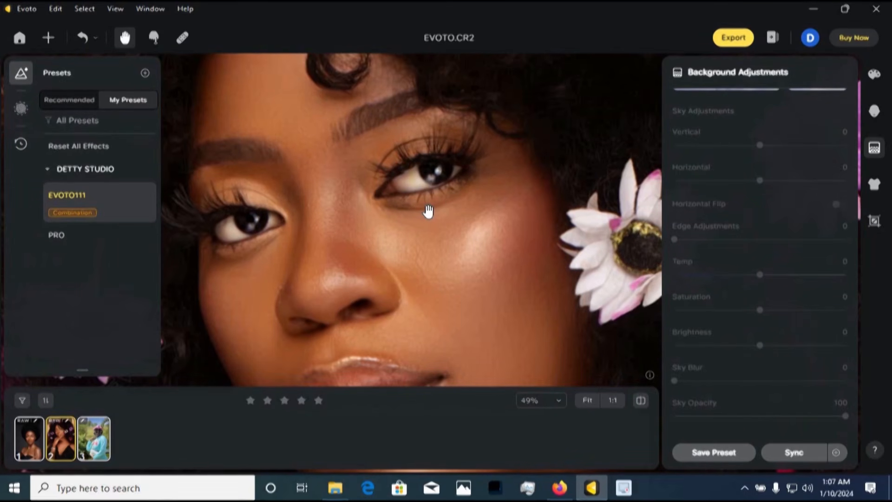
pyautogui.scroll(-2, 428, 211)
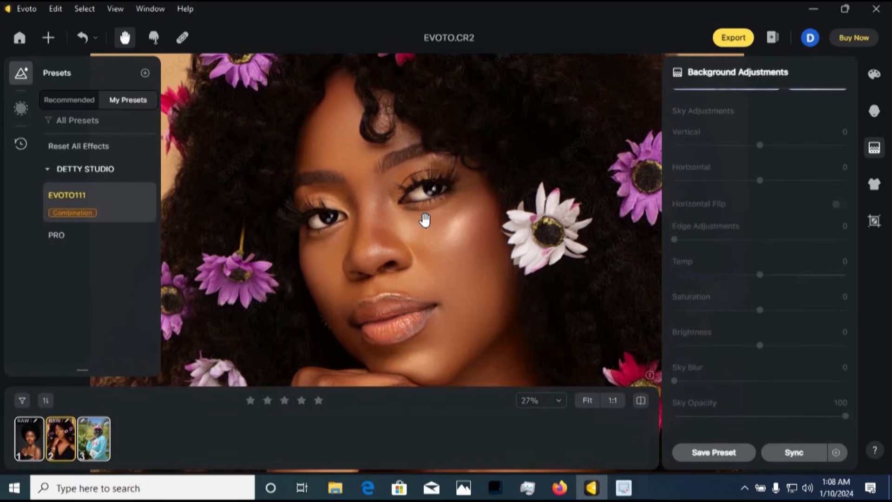
pyautogui.scroll(1, 454, 218)
pyautogui.scroll(-5, 454, 218)
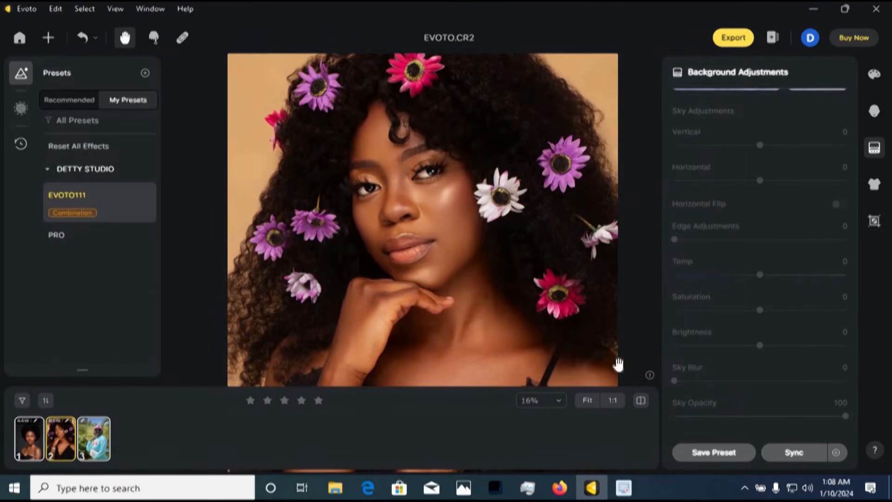
# Compare the before and after versions of EVOTO.CR2, checking the face at closer range
pyautogui.click(640, 399)
pyautogui.scroll(3, 449, 195)
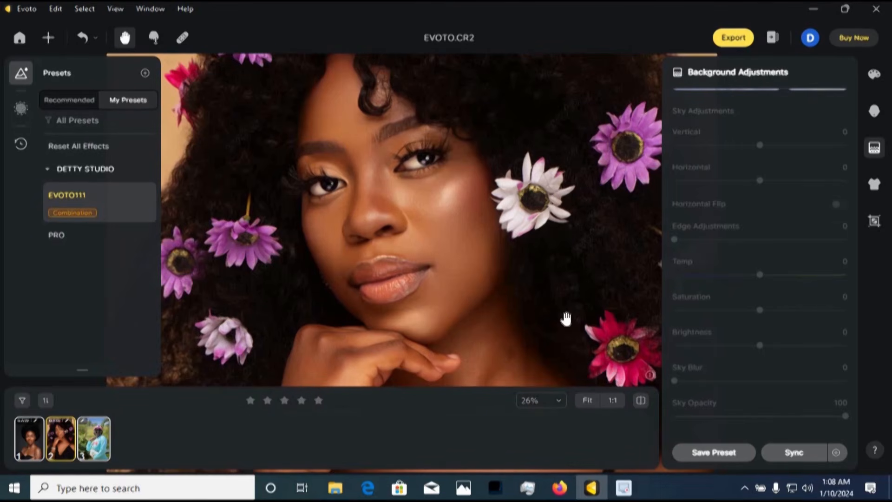
pyautogui.click(640, 399)
pyautogui.scroll(2, 437, 231)
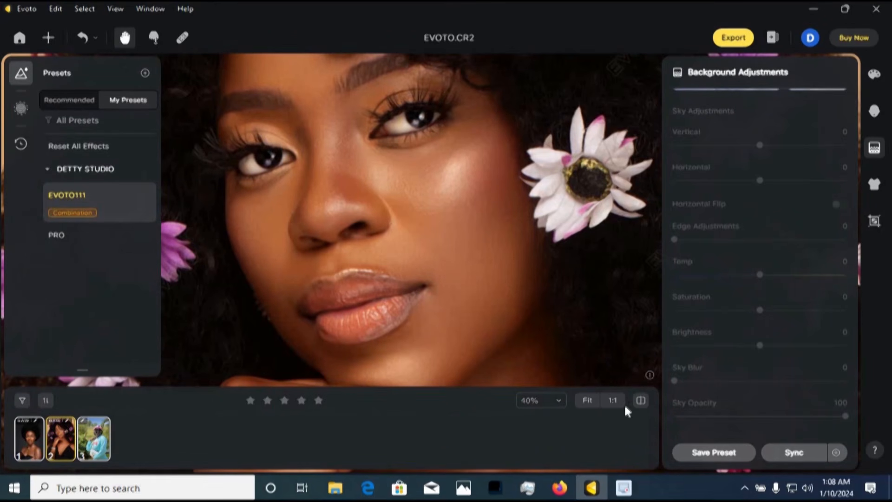
pyautogui.click(640, 398)
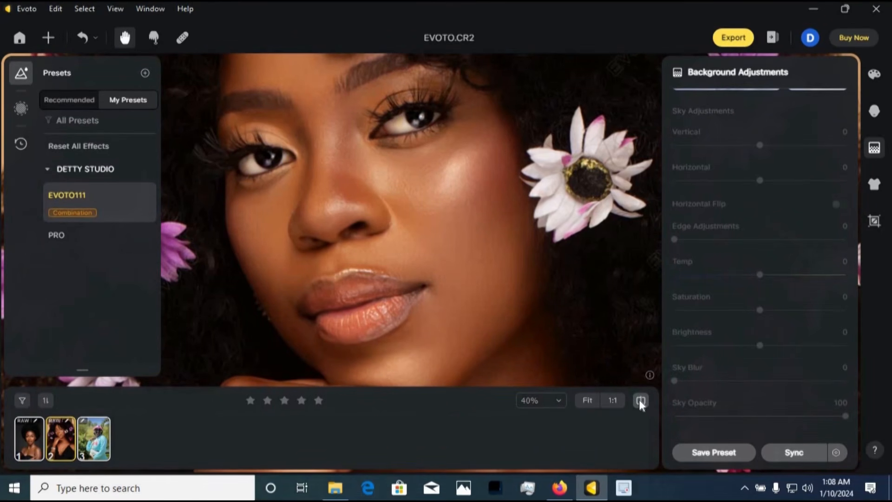